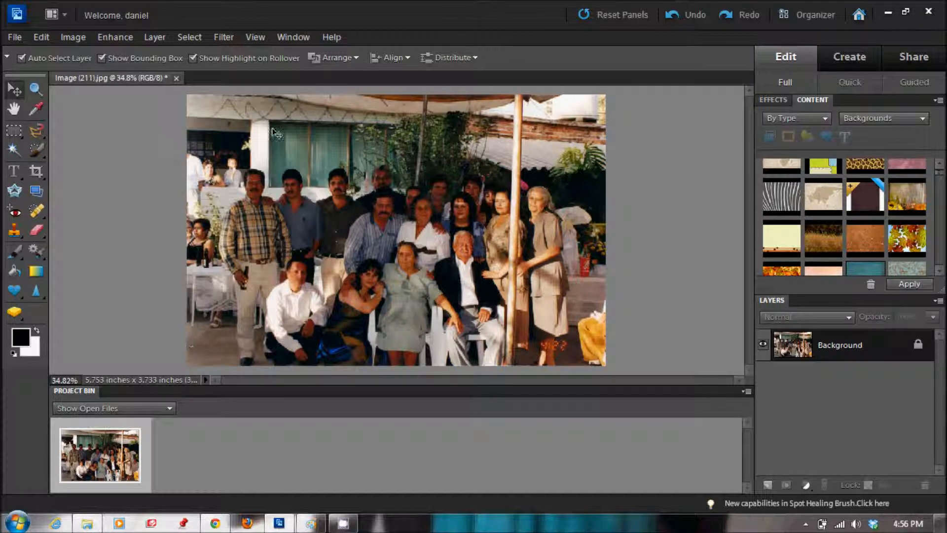
- Remove the thin dark pole in front of the central foliage using a content-aware Spot Healing Brush at 22 px
{"action": "left_click", "coordinate": [35, 91]}
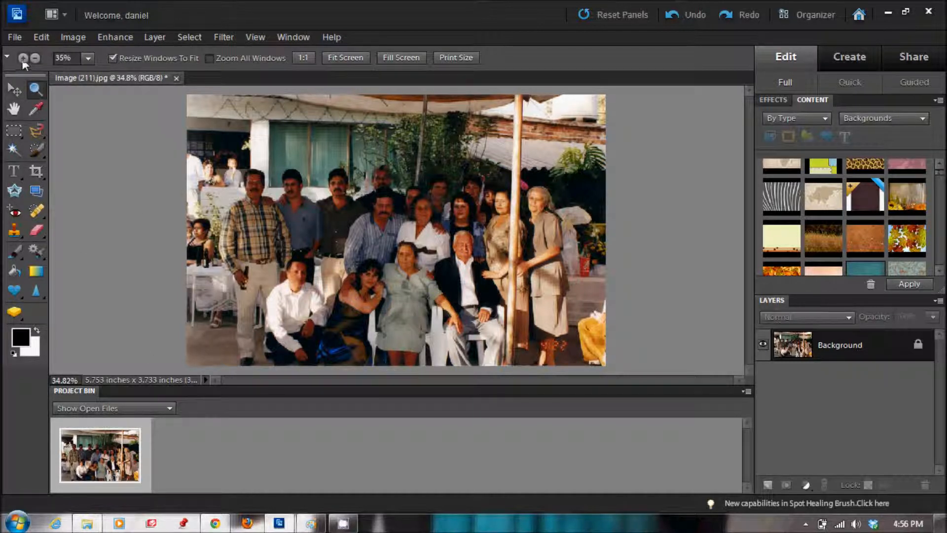
{"action": "left_click", "coordinate": [420, 127]}
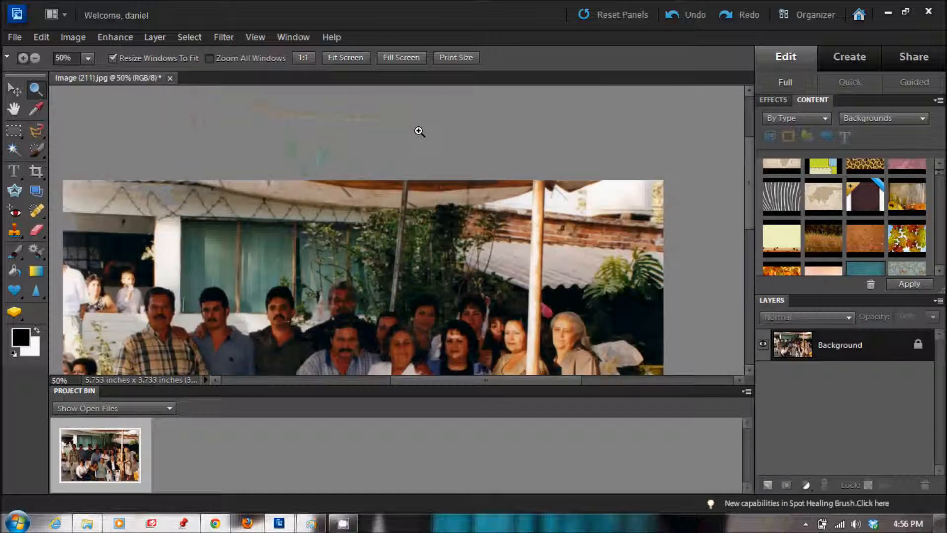
{"action": "left_click", "coordinate": [395, 261]}
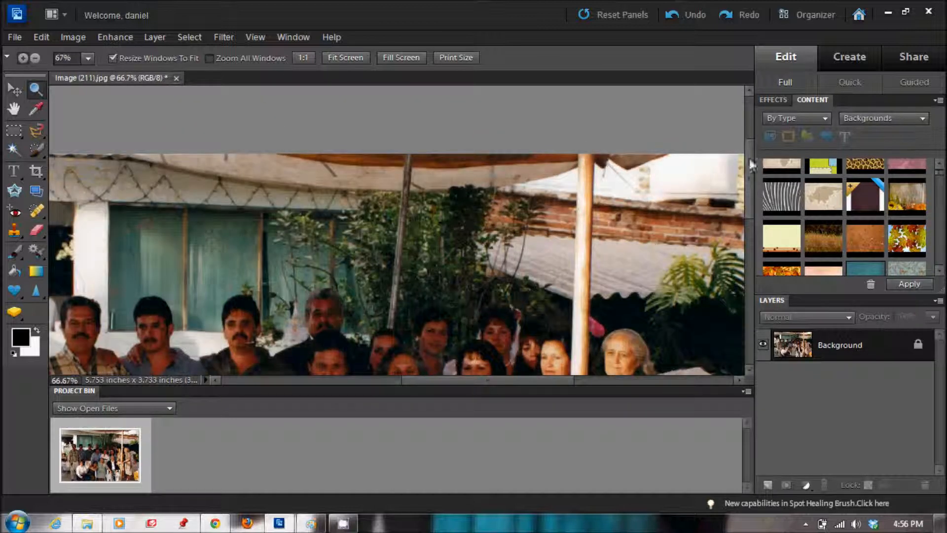
{"action": "mouse_move", "coordinate": [746, 167]}
{"action": "left_mouse_down"}
{"action": "mouse_move", "coordinate": [755, 194]}
{"action": "mouse_move", "coordinate": [759, 176]}
{"action": "left_mouse_up"}
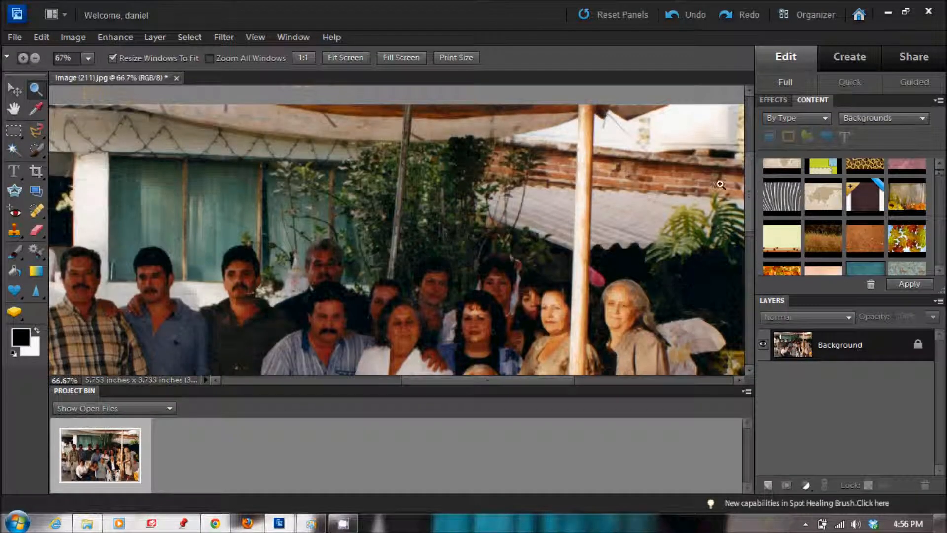
{"action": "left_click", "coordinate": [37, 211]}
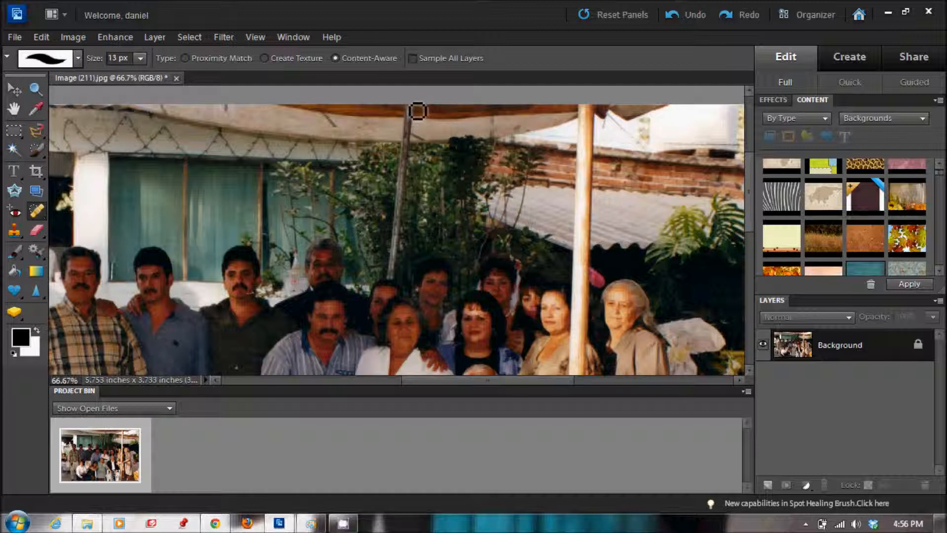
{"action": "left_click", "coordinate": [140, 58]}
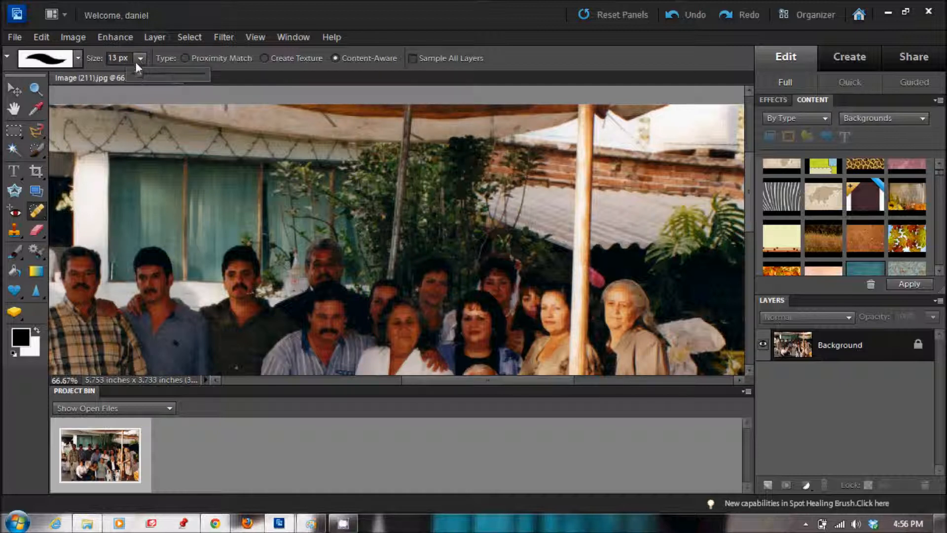
{"action": "left_click_drag", "start_coordinate": [141, 73], "coordinate": [147, 72]}
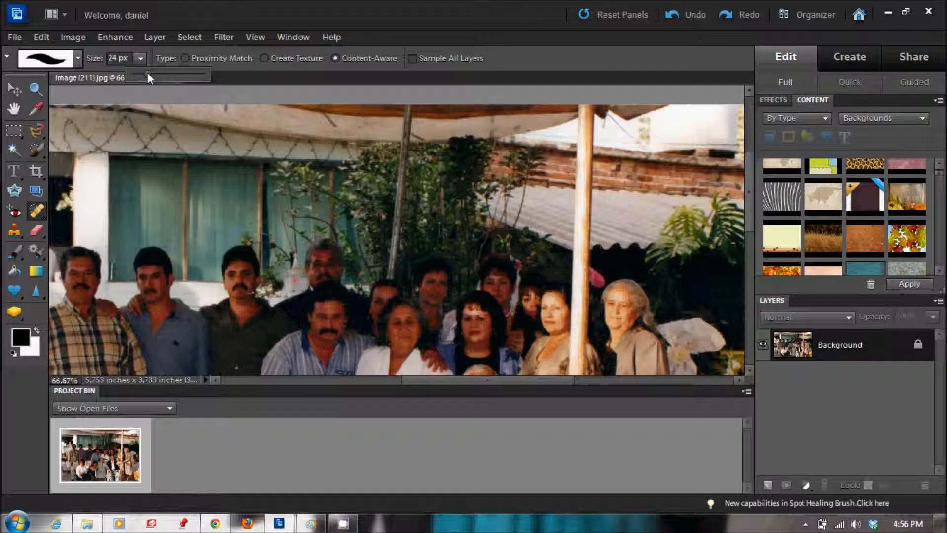
{"action": "left_click", "coordinate": [409, 110]}
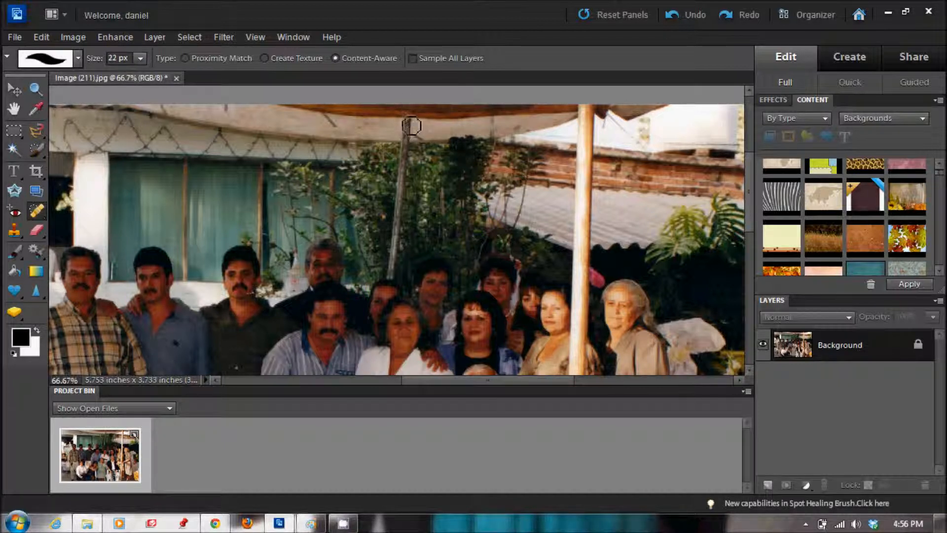
{"action": "left_click", "coordinate": [404, 121]}
{"action": "left_click", "coordinate": [404, 135]}
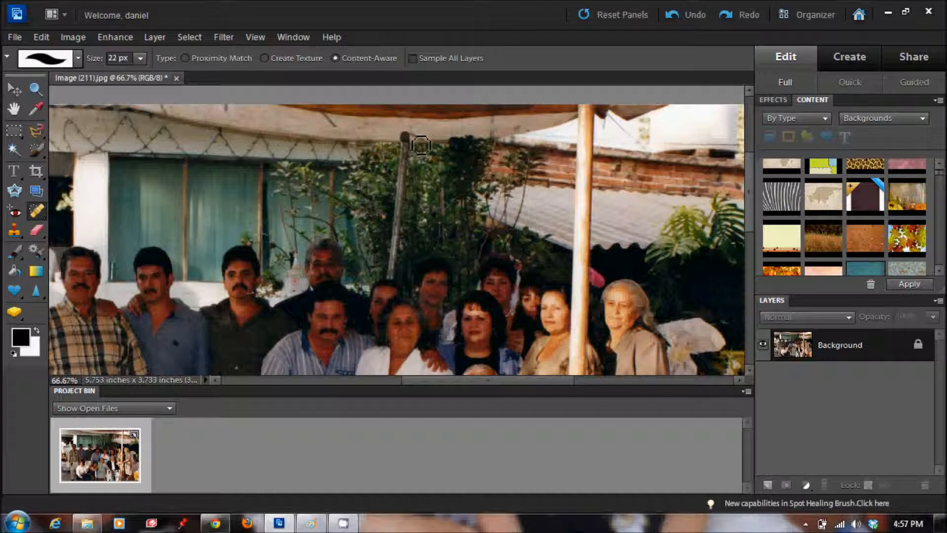
{"action": "left_click_drag", "start_coordinate": [405, 147], "coordinate": [394, 280]}
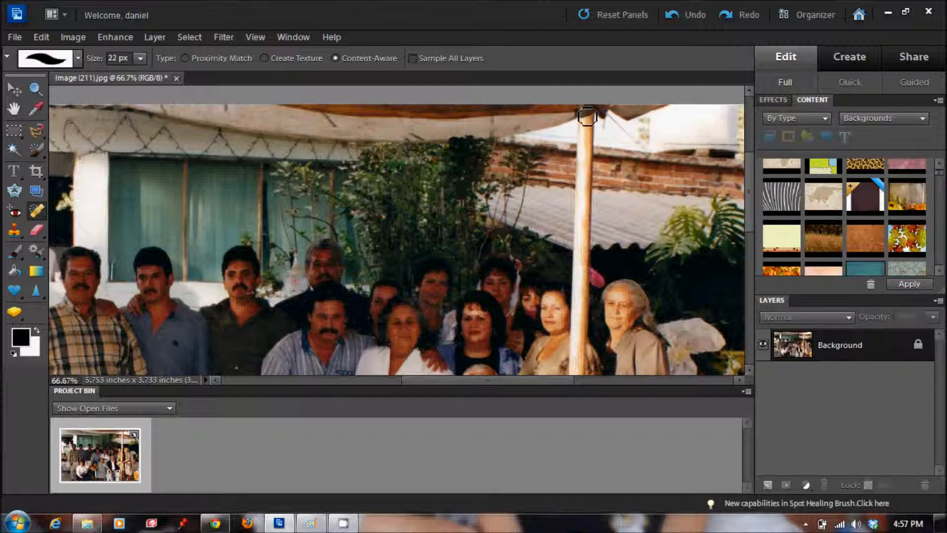
- Heal away the top of the thick wooden pole where it crosses the canopy and the bright sky
{"action": "mouse_move", "coordinate": [595, 124]}
{"action": "left_mouse_down"}
{"action": "mouse_move", "coordinate": [599, 150]}
{"action": "mouse_move", "coordinate": [582, 141]}
{"action": "mouse_move", "coordinate": [614, 144]}
{"action": "left_mouse_up"}
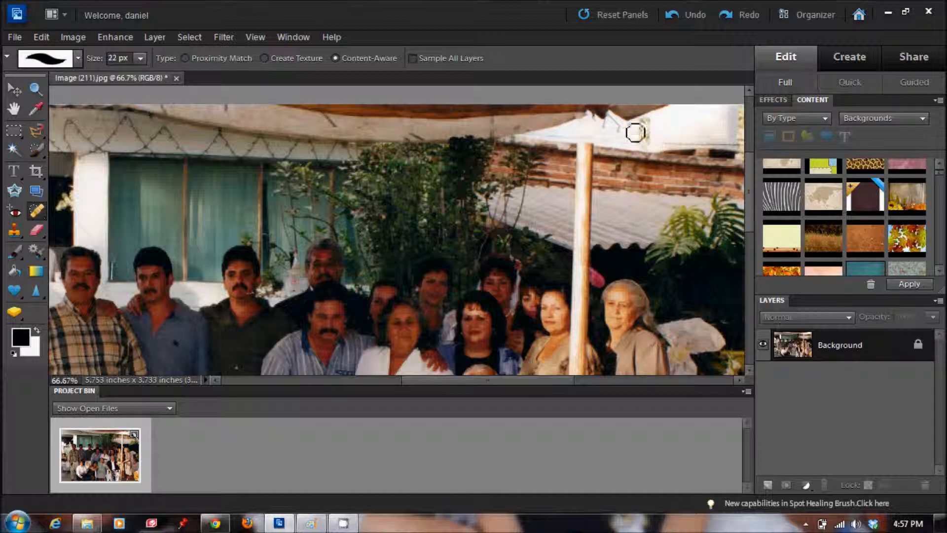
{"action": "left_click", "coordinate": [587, 151]}
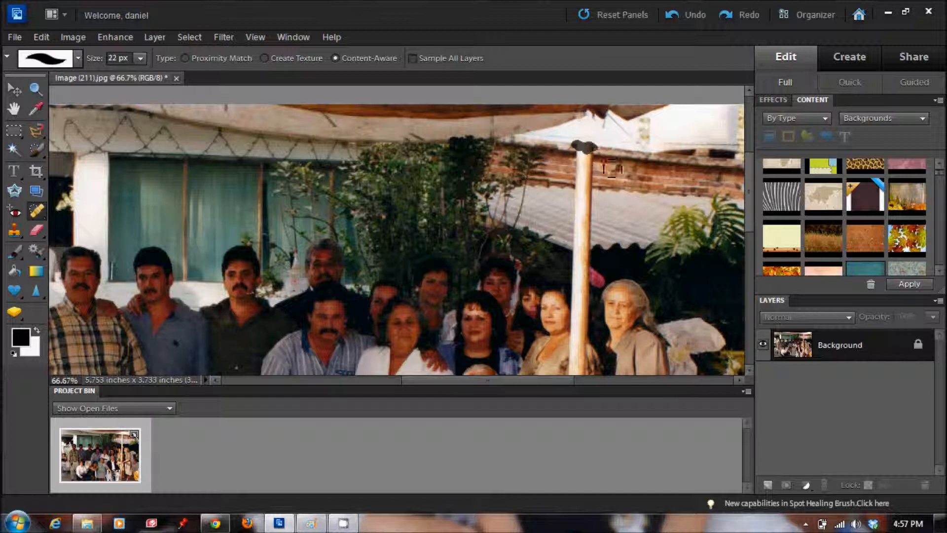
{"action": "left_click", "coordinate": [590, 153]}
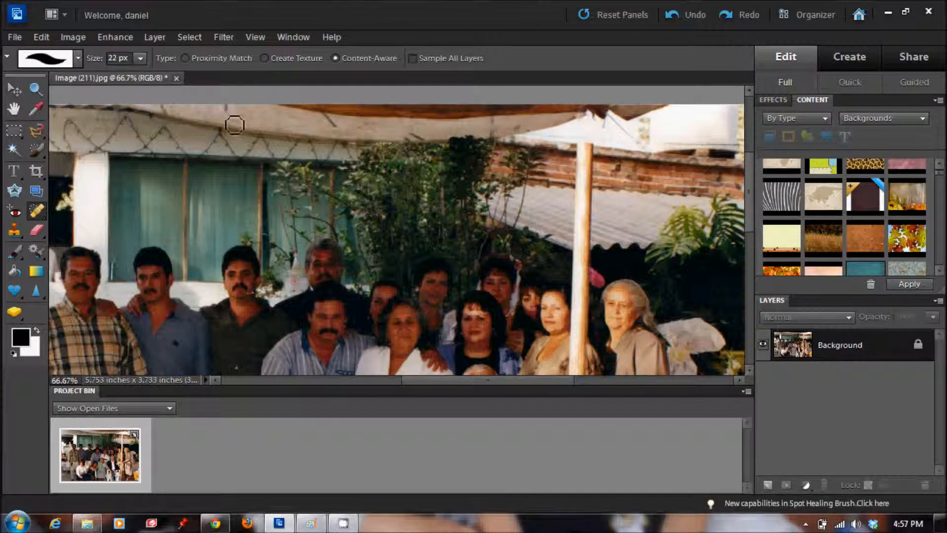
{"action": "mouse_move", "coordinate": [601, 160]}
{"action": "left_mouse_down"}
{"action": "mouse_move", "coordinate": [597, 150]}
{"action": "mouse_move", "coordinate": [569, 156]}
{"action": "left_mouse_up"}
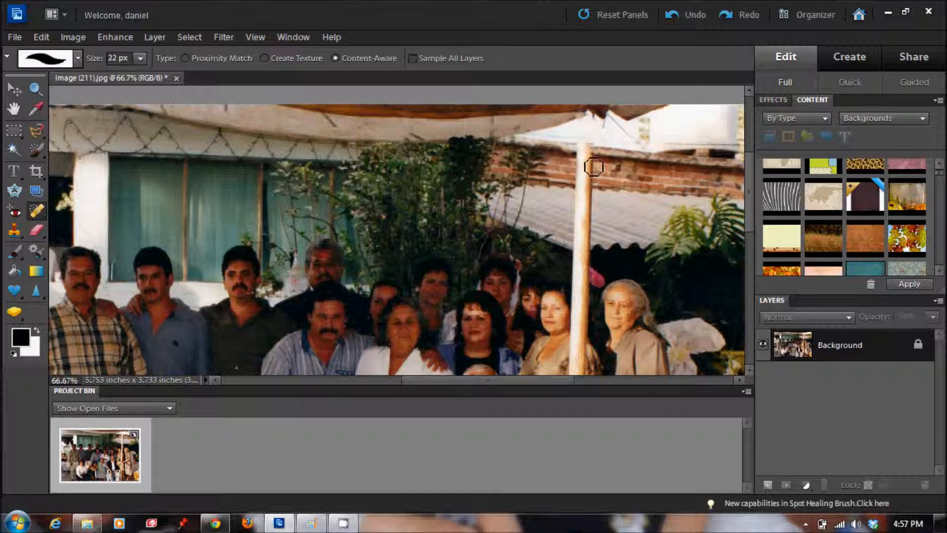
- Heal away the wooden pole across the brick wall and the corrugated roof, down to the roof's lower edge
{"action": "mouse_move", "coordinate": [599, 157]}
{"action": "left_mouse_down"}
{"action": "mouse_move", "coordinate": [581, 165]}
{"action": "mouse_move", "coordinate": [583, 185]}
{"action": "left_mouse_up"}
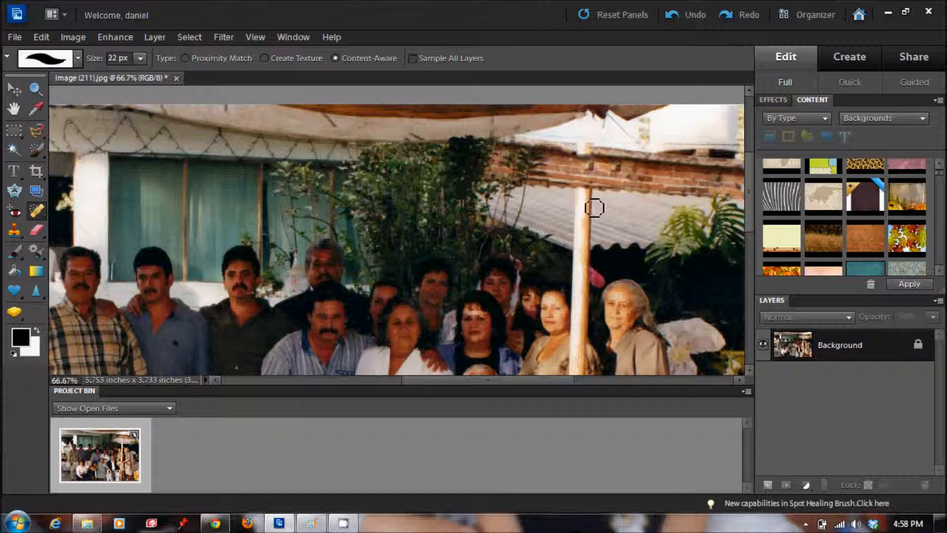
{"action": "mouse_move", "coordinate": [588, 199]}
{"action": "left_mouse_down"}
{"action": "mouse_move", "coordinate": [581, 219]}
{"action": "mouse_move", "coordinate": [594, 237]}
{"action": "mouse_move", "coordinate": [588, 246]}
{"action": "mouse_move", "coordinate": [636, 227]}
{"action": "left_mouse_up"}
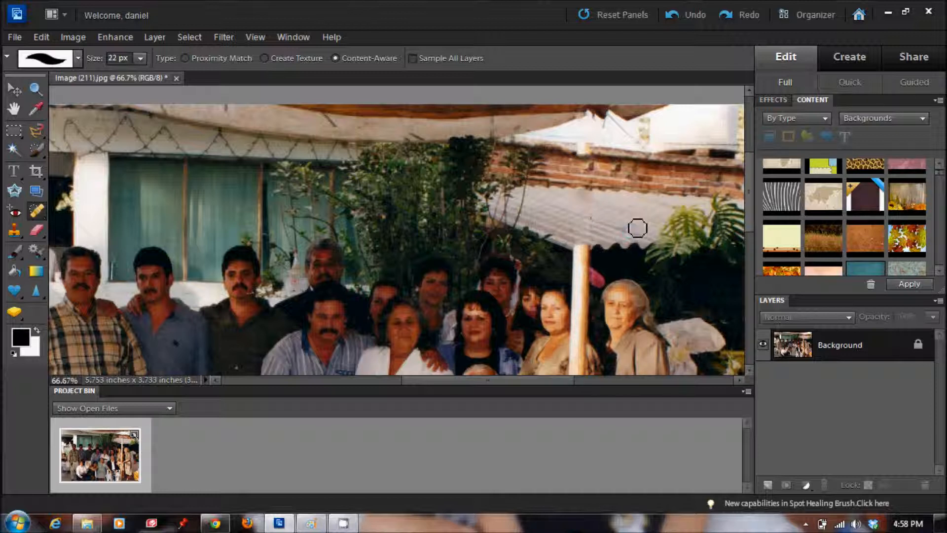
{"action": "mouse_move", "coordinate": [590, 248]}
{"action": "left_mouse_down"}
{"action": "mouse_move", "coordinate": [579, 249]}
{"action": "mouse_move", "coordinate": [599, 247]}
{"action": "mouse_move", "coordinate": [595, 254]}
{"action": "left_mouse_up"}
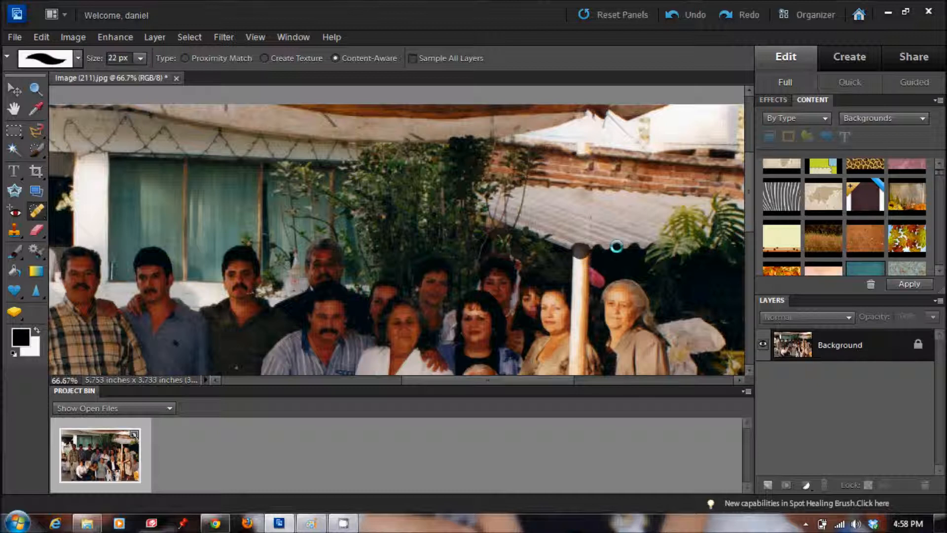
{"action": "left_click_drag", "start_coordinate": [590, 260], "coordinate": [582, 270]}
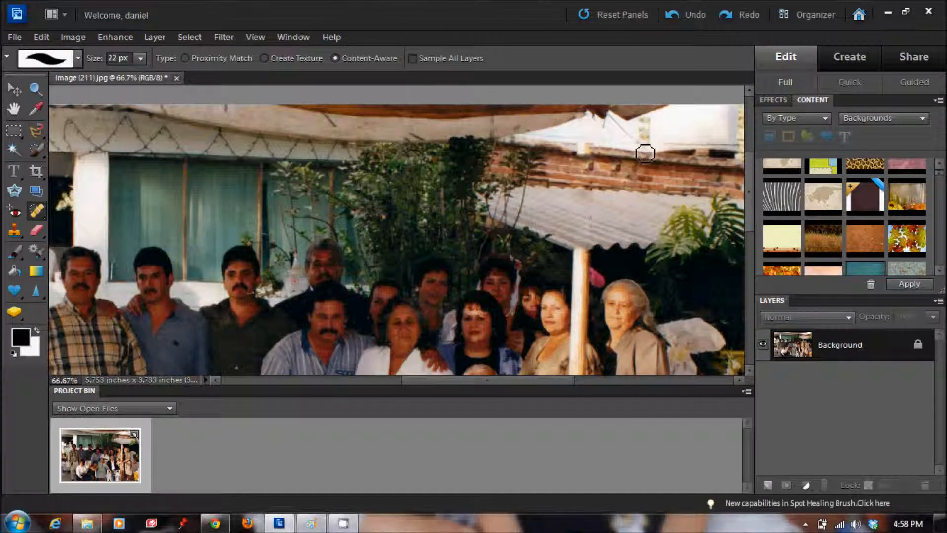
- Clone the dark area beneath the roof edge over the pole's remaining upper end, using a 33 px Clone Stamp
{"action": "left_click", "coordinate": [14, 232]}
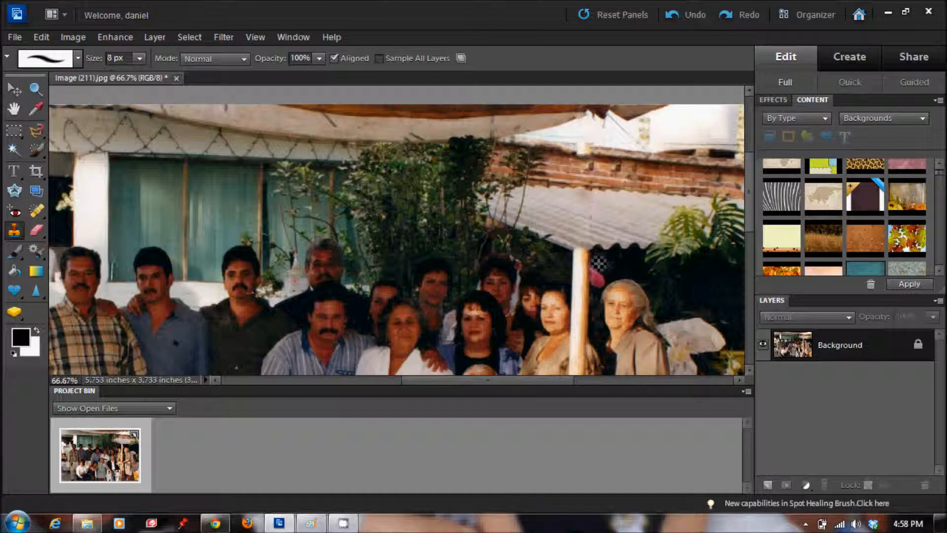
{"action": "left_click", "coordinate": [602, 244], "text": "alt"}
{"action": "left_click", "coordinate": [140, 58]}
{"action": "left_click_drag", "start_coordinate": [132, 74], "coordinate": [156, 74]}
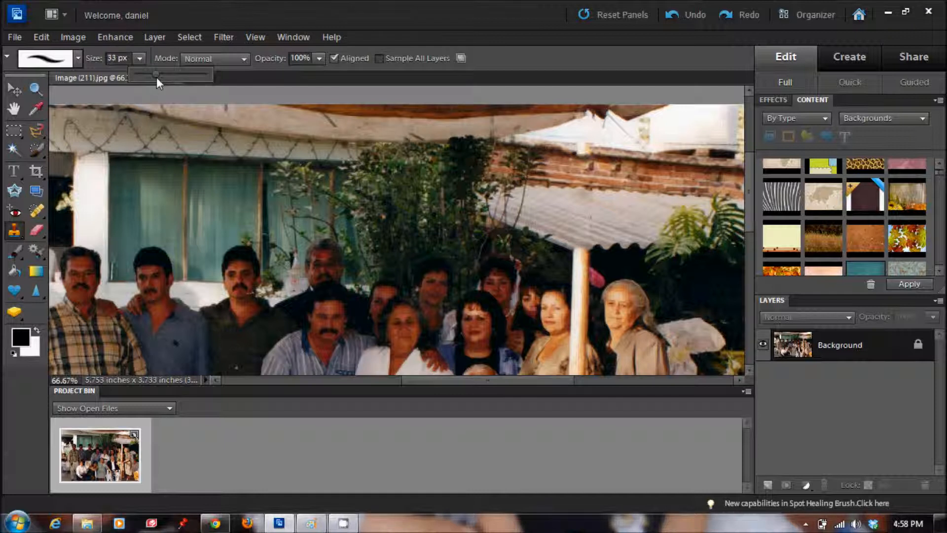
{"action": "left_click", "coordinate": [585, 250]}
{"action": "left_click", "coordinate": [587, 260]}
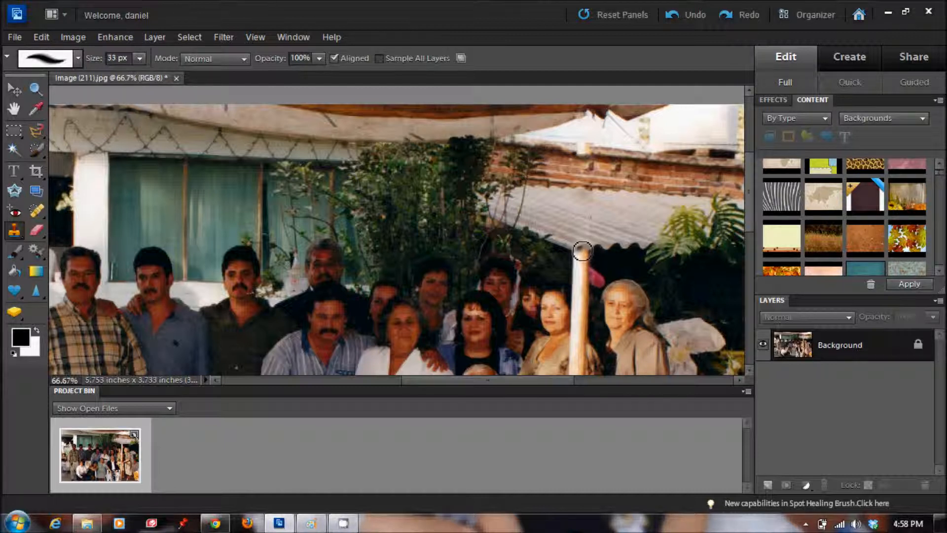
{"action": "left_click", "coordinate": [581, 252]}
- Spot-heal the pole just below the roof edge and the pink spot beside it into the dark background
{"action": "left_click", "coordinate": [37, 211]}
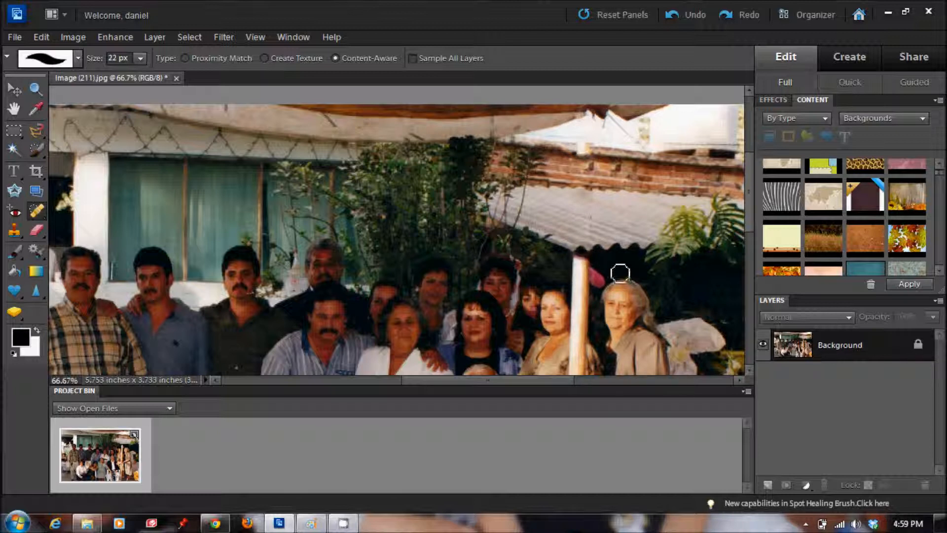
{"action": "left_click", "coordinate": [582, 279]}
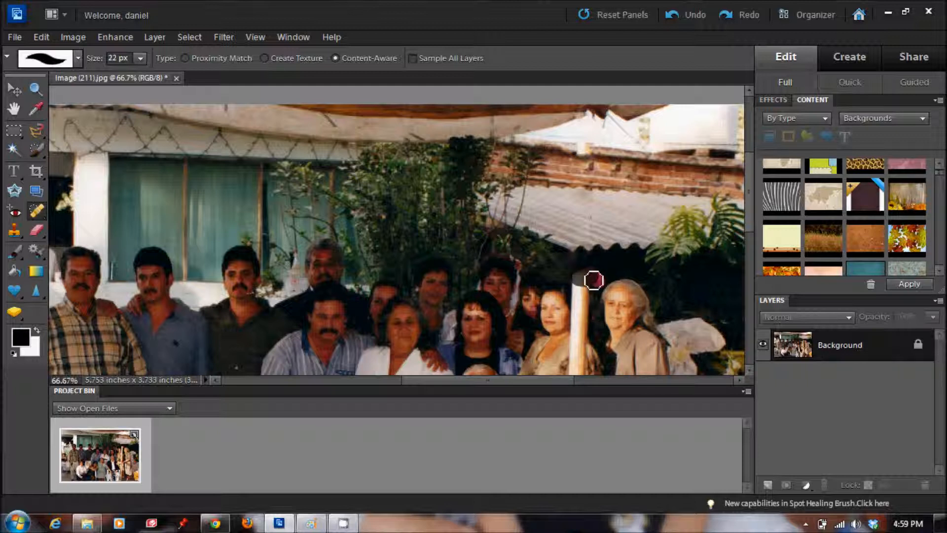
{"action": "mouse_move", "coordinate": [606, 279]}
{"action": "left_mouse_down"}
{"action": "mouse_move", "coordinate": [600, 289]}
{"action": "mouse_move", "coordinate": [597, 273]}
{"action": "left_mouse_up"}
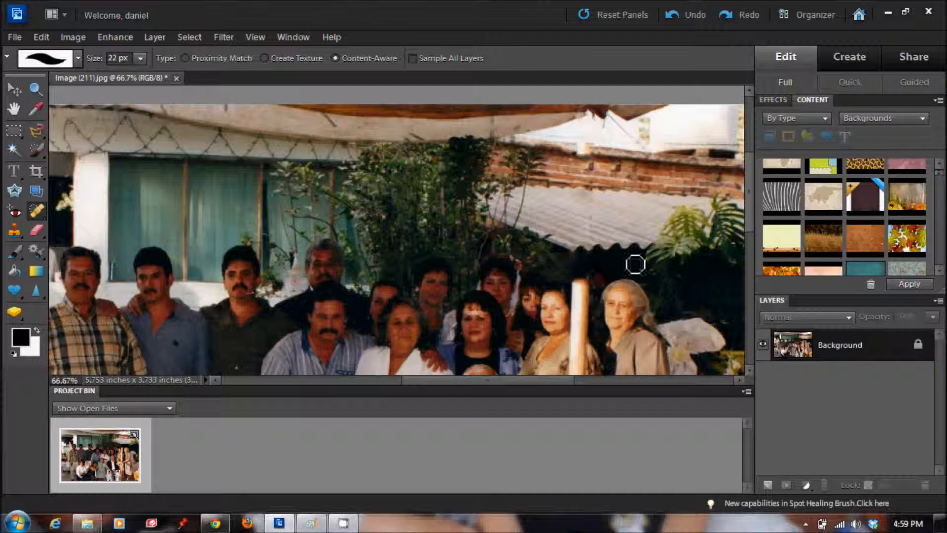
{"action": "left_click_drag", "start_coordinate": [589, 293], "coordinate": [580, 285]}
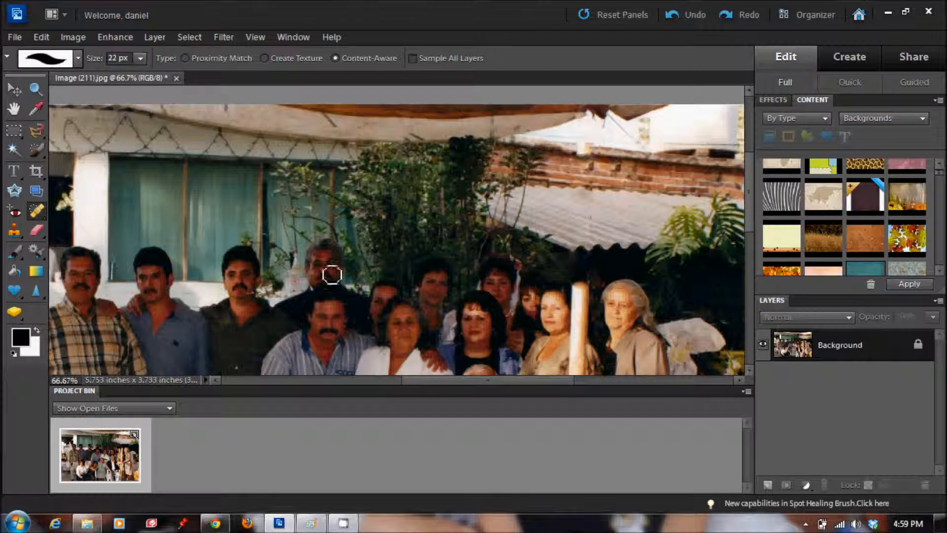
- Remove the pole section between the two standing women's heads with the Spot Healing Brush and the 33 px Clone Stamp
{"action": "left_click_drag", "start_coordinate": [751, 210], "coordinate": [752, 257]}
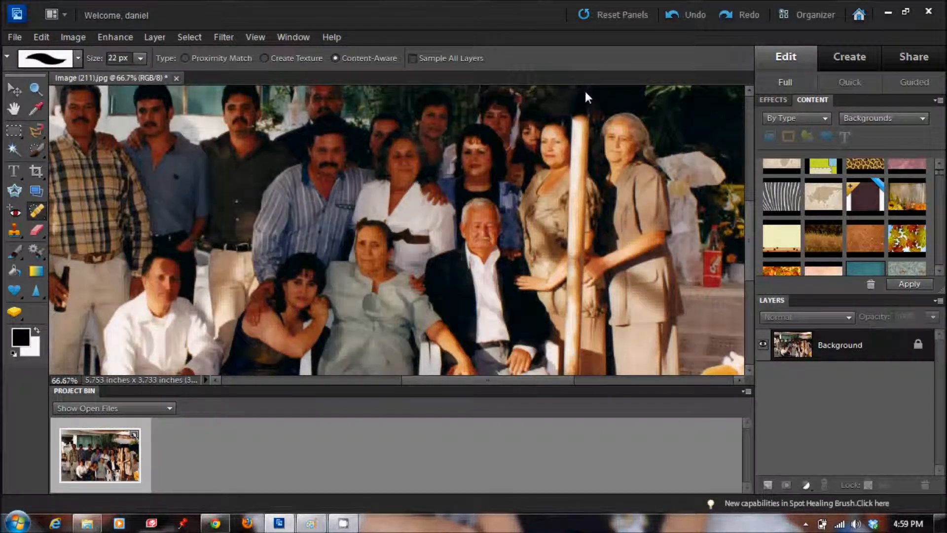
{"action": "mouse_move", "coordinate": [591, 127]}
{"action": "left_mouse_down"}
{"action": "mouse_move", "coordinate": [581, 129]}
{"action": "mouse_move", "coordinate": [590, 147]}
{"action": "left_mouse_up"}
{"action": "mouse_move", "coordinate": [598, 131]}
{"action": "left_mouse_down"}
{"action": "mouse_move", "coordinate": [581, 137]}
{"action": "mouse_move", "coordinate": [583, 148]}
{"action": "mouse_move", "coordinate": [611, 154]}
{"action": "left_mouse_up"}
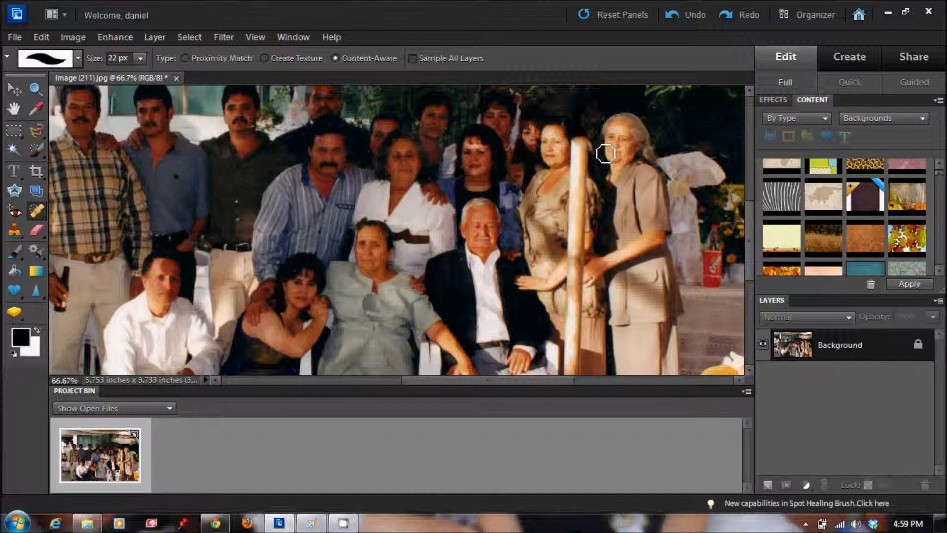
{"action": "left_click_drag", "start_coordinate": [583, 158], "coordinate": [586, 157]}
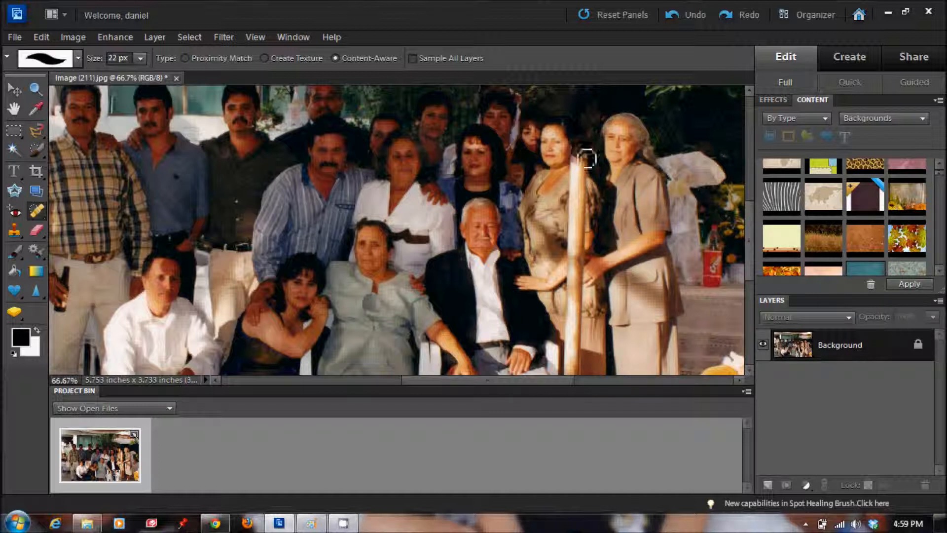
{"action": "left_click", "coordinate": [17, 232]}
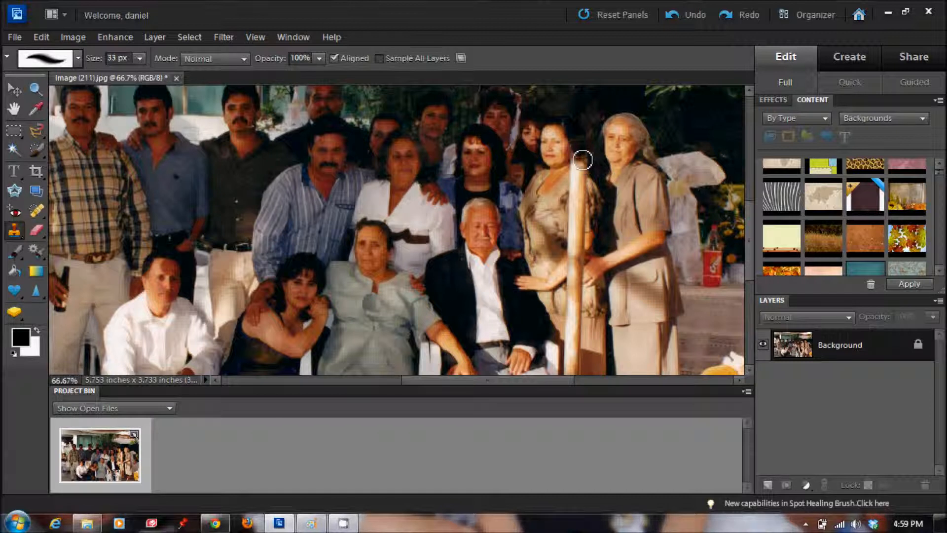
{"action": "mouse_move", "coordinate": [589, 162]}
{"action": "left_mouse_down"}
{"action": "mouse_move", "coordinate": [576, 178]}
{"action": "mouse_move", "coordinate": [578, 161]}
{"action": "mouse_move", "coordinate": [577, 171]}
{"action": "left_mouse_up"}
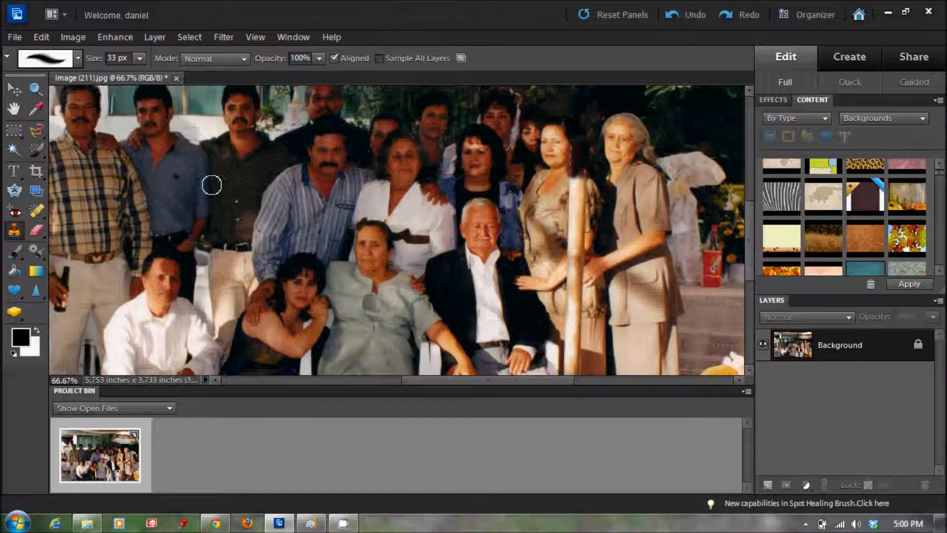
- Try to spot-heal the pole section in front of the standing woman's patterned dress
{"action": "left_click", "coordinate": [37, 211]}
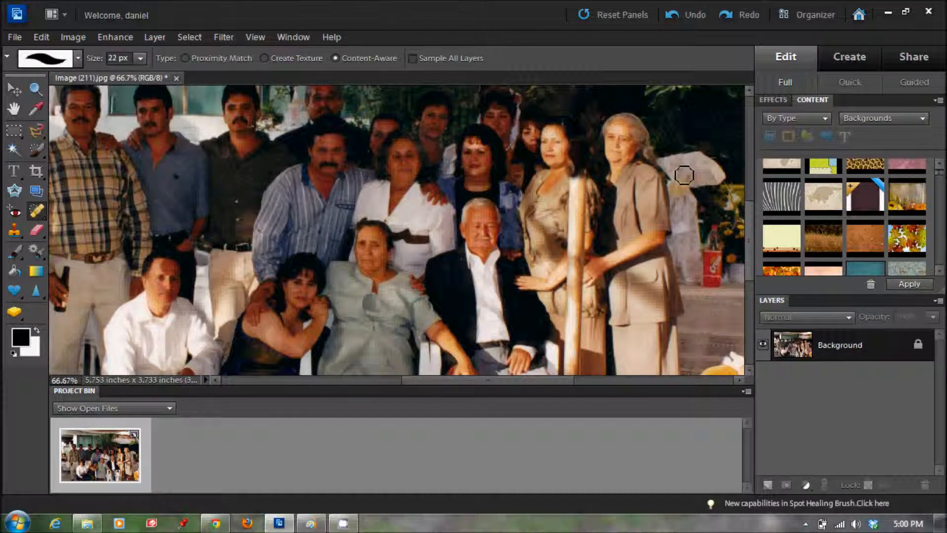
{"action": "left_click", "coordinate": [575, 159]}
{"action": "left_click_drag", "start_coordinate": [585, 206], "coordinate": [582, 224]}
{"action": "left_click", "coordinate": [585, 220]}
{"action": "left_click", "coordinate": [584, 224]}
{"action": "mouse_move", "coordinate": [602, 200]}
{"action": "left_mouse_down"}
{"action": "mouse_move", "coordinate": [583, 206]}
{"action": "mouse_move", "coordinate": [582, 217]}
{"action": "left_mouse_up"}
{"action": "left_click", "coordinate": [569, 199]}
{"action": "mouse_move", "coordinate": [576, 208]}
{"action": "left_mouse_down"}
{"action": "mouse_move", "coordinate": [570, 236]}
{"action": "mouse_move", "coordinate": [615, 218]}
{"action": "mouse_move", "coordinate": [568, 244]}
{"action": "left_mouse_up"}
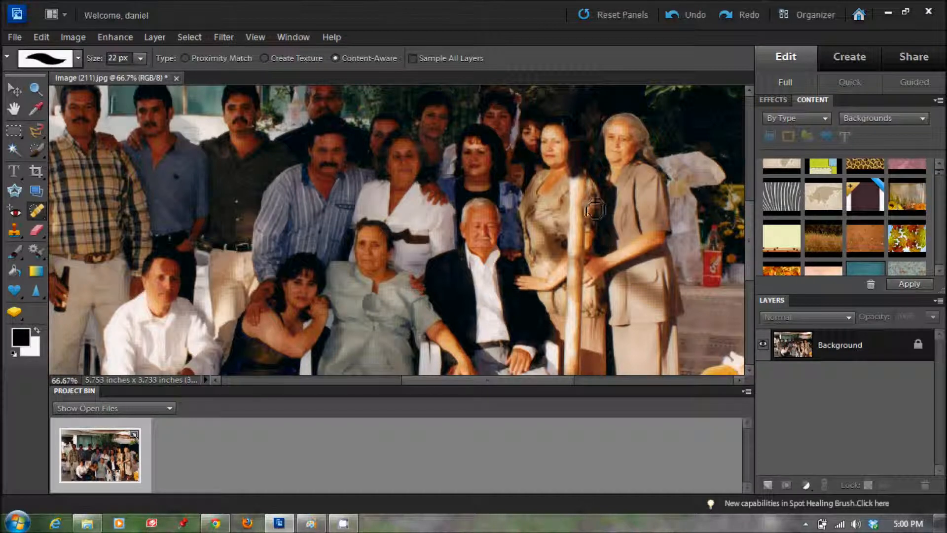
- Add a blank layer above the background photo in Normal mode at 100% opacity
{"action": "left_click", "coordinate": [154, 39]}
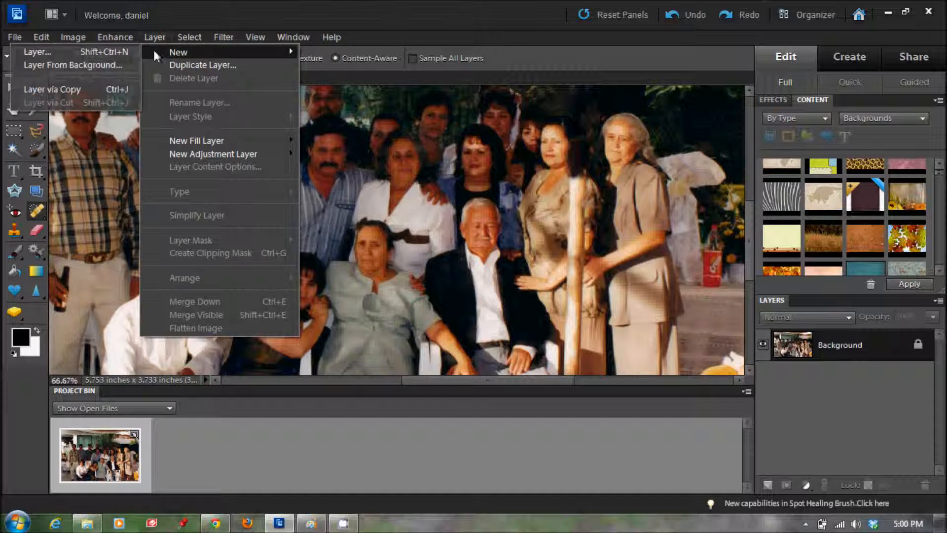
{"action": "left_click", "coordinate": [124, 52]}
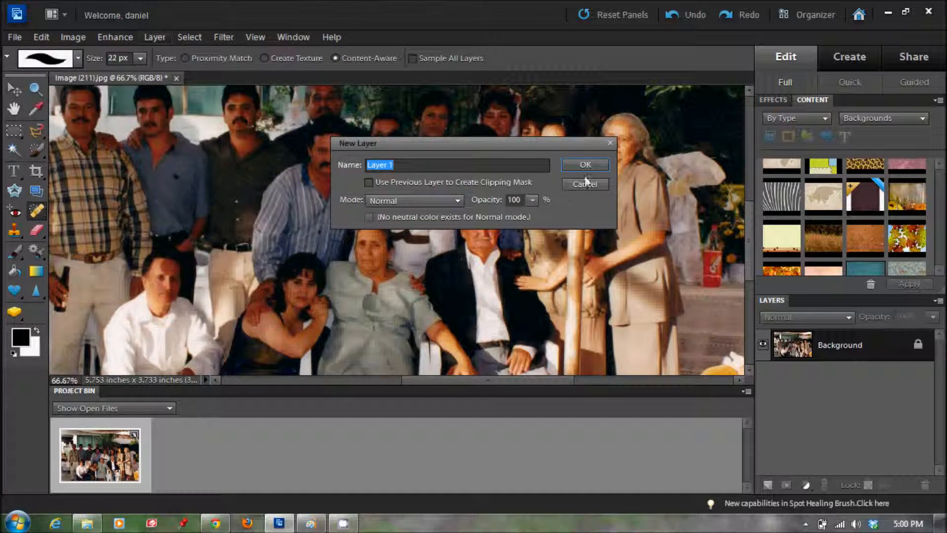
{"action": "left_click", "coordinate": [587, 164]}
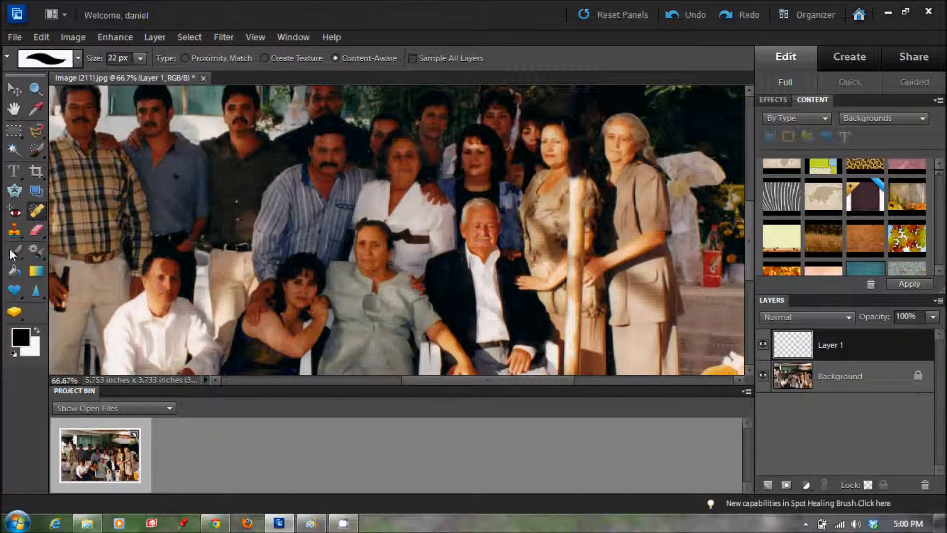
- Sample the beige of the standing woman's patterned dress as the foreground colour and set the Brush size to 32 px
{"action": "left_click", "coordinate": [39, 111]}
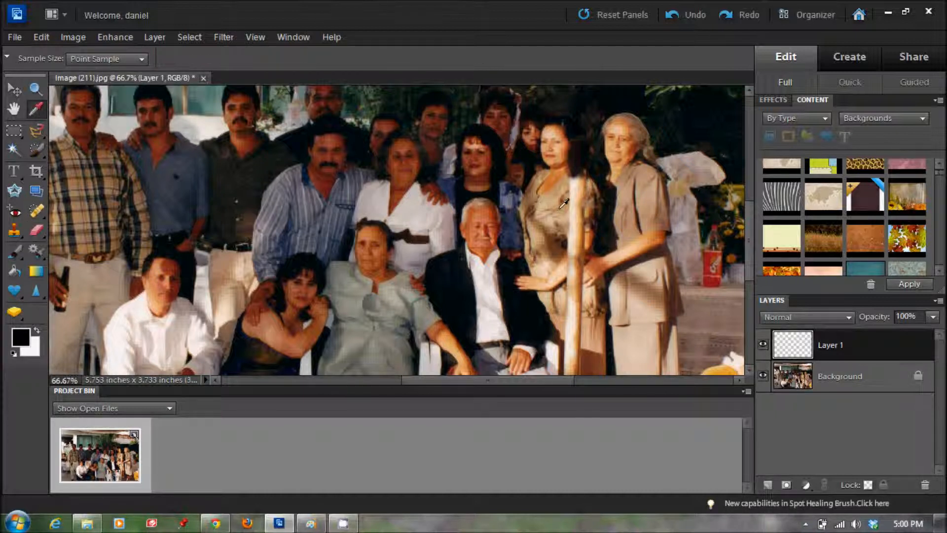
{"action": "left_click", "coordinate": [559, 198]}
{"action": "left_click", "coordinate": [19, 257]}
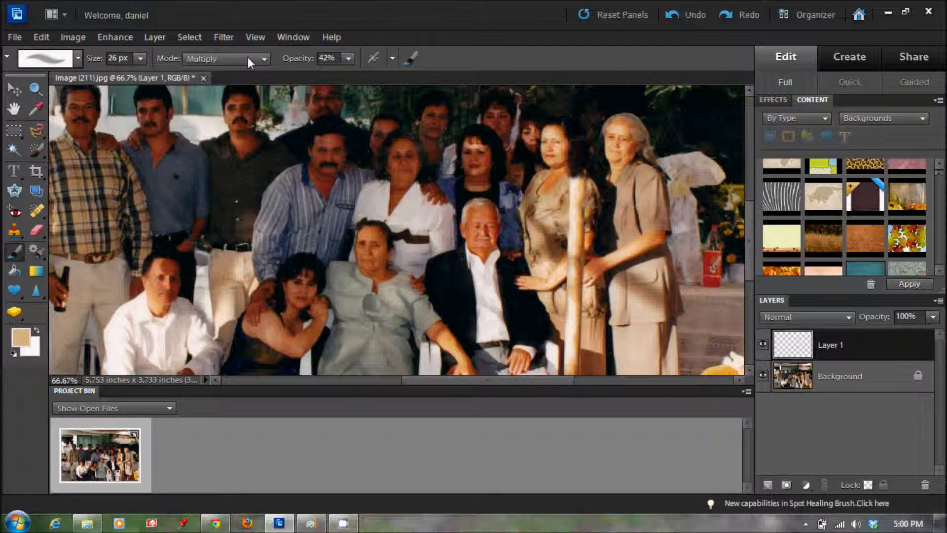
{"action": "left_click", "coordinate": [138, 59]}
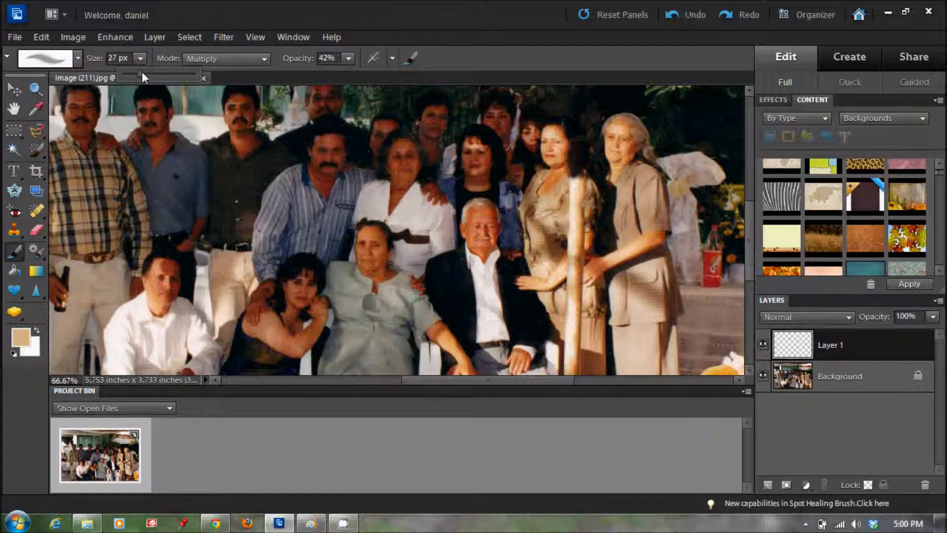
- Paint beige over the pole in front of the patterned dress on Layer 1 in Multiply mode, raising the opacity from 42% to 66%
{"action": "left_click", "coordinate": [35, 89]}
{"action": "left_click", "coordinate": [581, 201]}
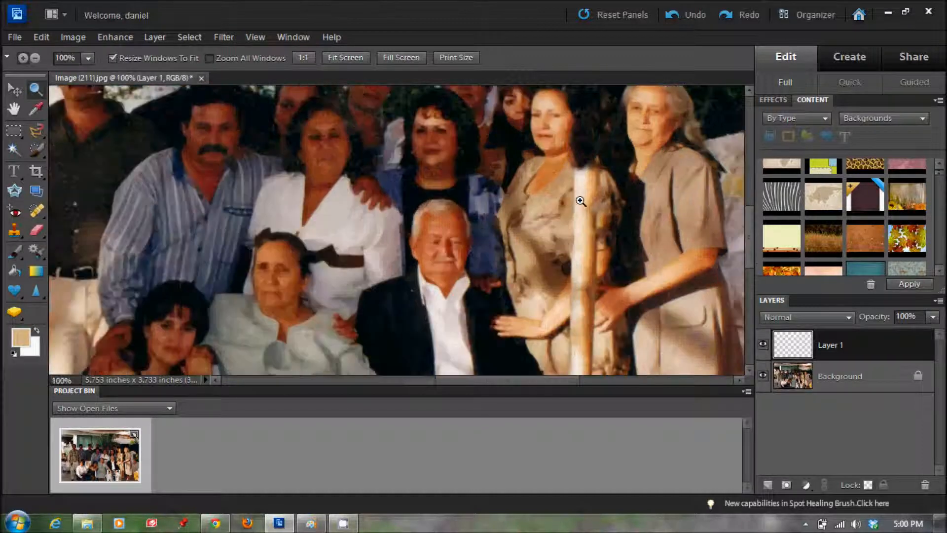
{"action": "left_click", "coordinate": [580, 201]}
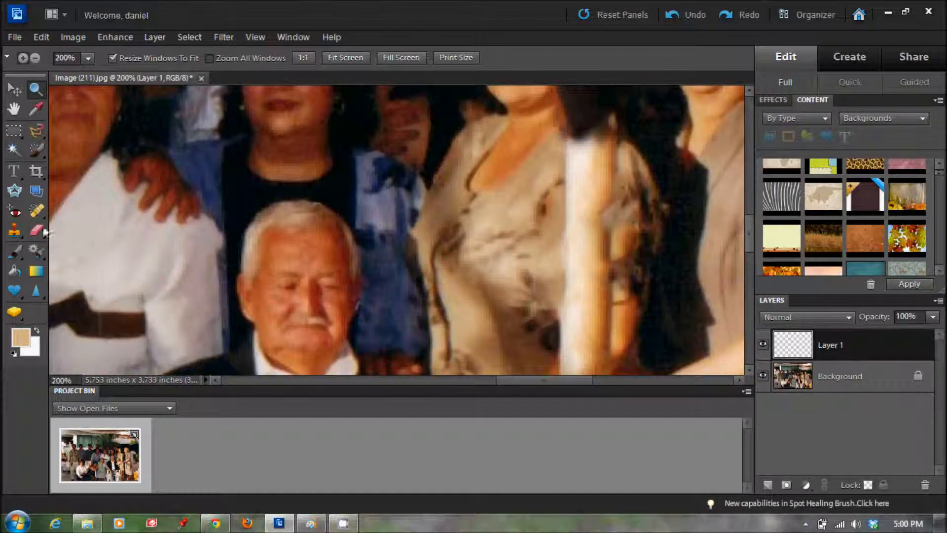
{"action": "left_click", "coordinate": [14, 251]}
{"action": "left_click_drag", "start_coordinate": [556, 159], "coordinate": [590, 144]}
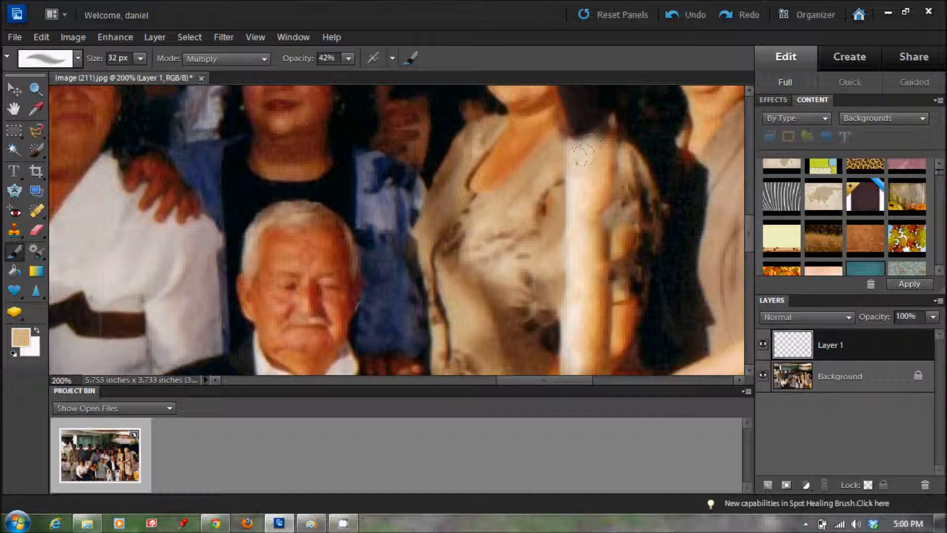
{"action": "mouse_move", "coordinate": [566, 177]}
{"action": "left_mouse_down"}
{"action": "mouse_move", "coordinate": [593, 199]}
{"action": "mouse_move", "coordinate": [603, 228]}
{"action": "mouse_move", "coordinate": [636, 220]}
{"action": "left_mouse_up"}
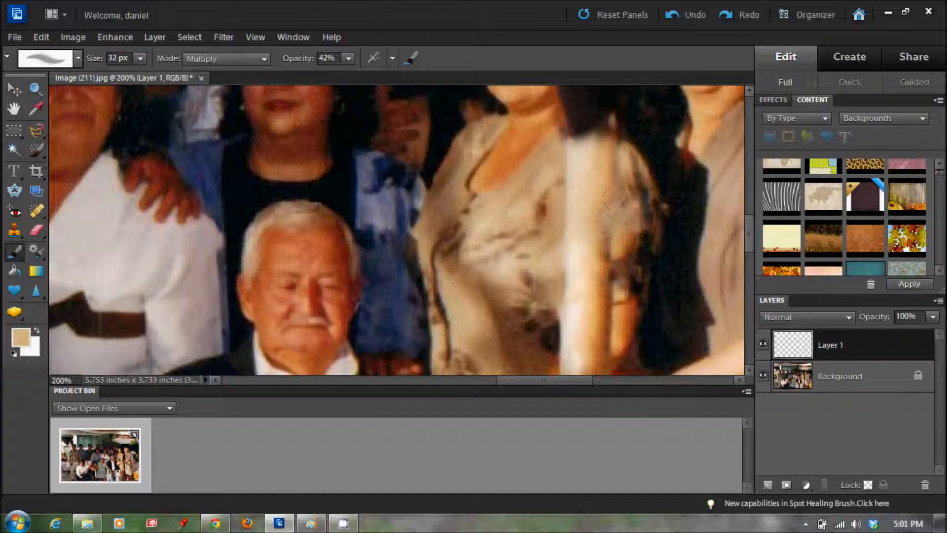
{"action": "left_click", "coordinate": [348, 58]}
{"action": "mouse_move", "coordinate": [561, 155]}
{"action": "left_mouse_down"}
{"action": "mouse_move", "coordinate": [591, 143]}
{"action": "mouse_move", "coordinate": [596, 205]}
{"action": "mouse_move", "coordinate": [572, 189]}
{"action": "mouse_move", "coordinate": [575, 183]}
{"action": "mouse_move", "coordinate": [584, 244]}
{"action": "mouse_move", "coordinate": [572, 295]}
{"action": "left_mouse_up"}
{"action": "left_click_drag", "start_coordinate": [621, 233], "coordinate": [598, 282]}
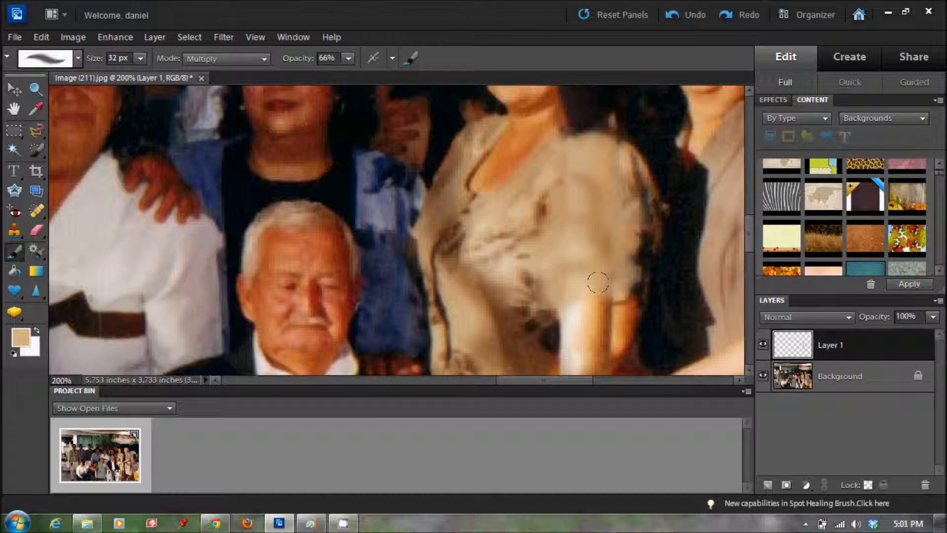
- Erase the beige paint over the pole and sleeve on Layer 1 with the 65 px Eraser
{"action": "left_click", "coordinate": [38, 229]}
{"action": "left_click_drag", "start_coordinate": [618, 204], "coordinate": [619, 266]}
{"action": "left_click_drag", "start_coordinate": [635, 163], "coordinate": [617, 205]}
{"action": "mouse_move", "coordinate": [586, 148]}
{"action": "left_mouse_down"}
{"action": "mouse_move", "coordinate": [577, 197]}
{"action": "mouse_move", "coordinate": [607, 277]}
{"action": "mouse_move", "coordinate": [582, 271]}
{"action": "mouse_move", "coordinate": [619, 279]}
{"action": "left_mouse_up"}
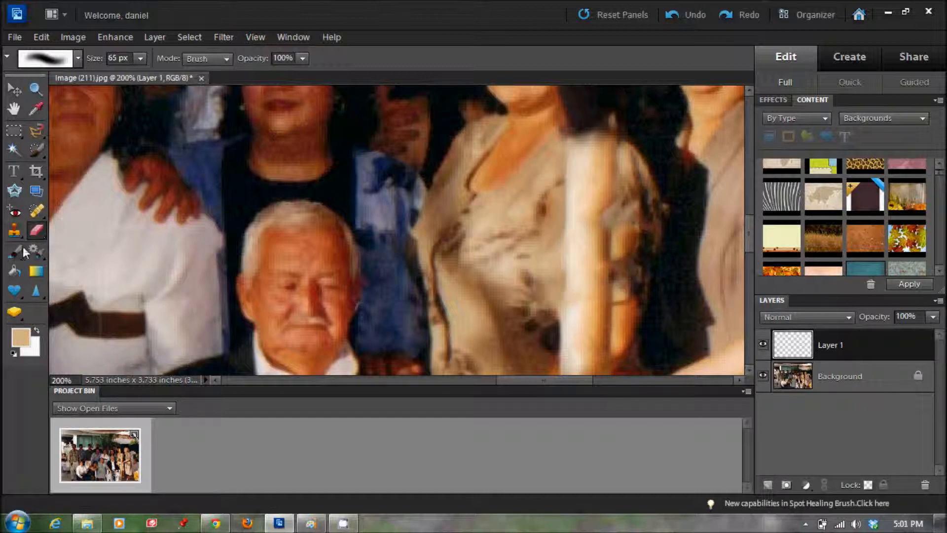
- Paint beige along the pole's edge beside the dress sleeve with the 32 px Brush at 66% opacity
{"action": "left_click", "coordinate": [15, 252]}
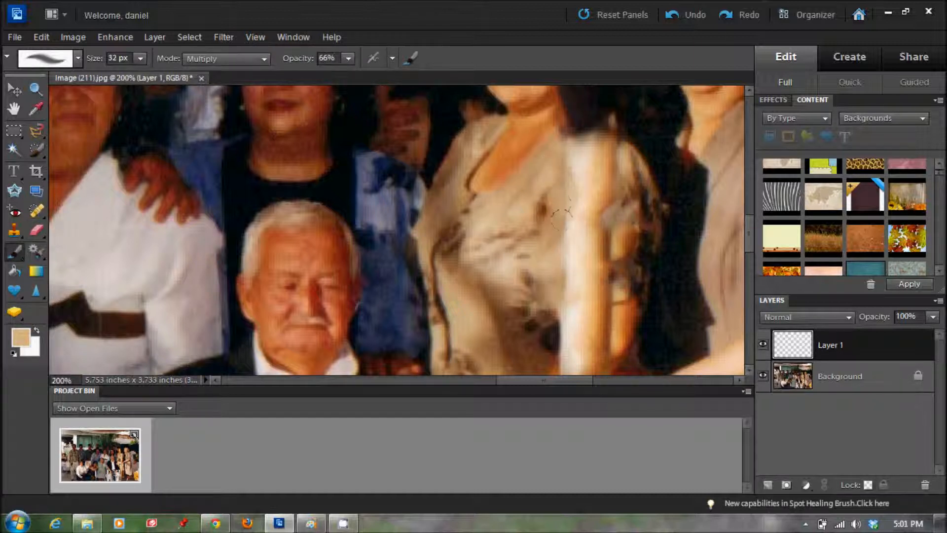
{"action": "left_click_drag", "start_coordinate": [599, 157], "coordinate": [603, 256]}
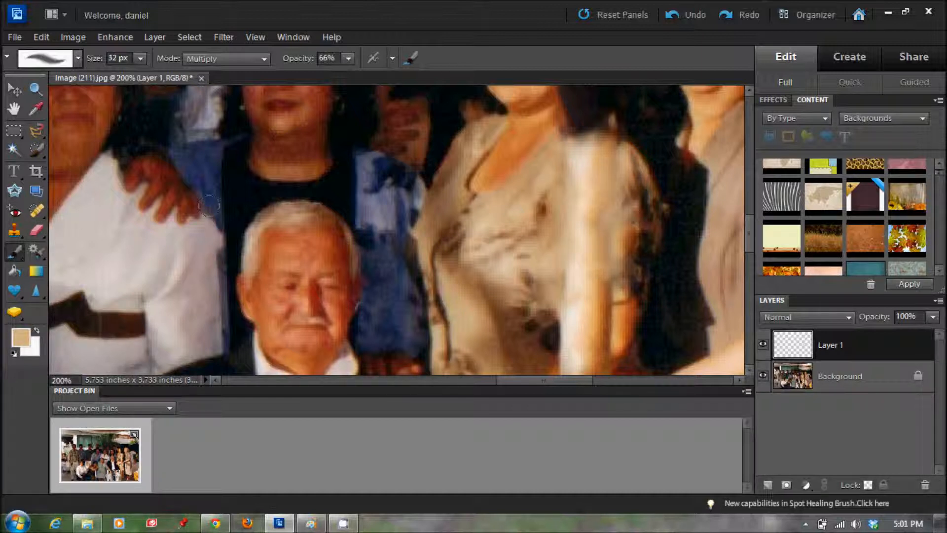
- Reset the foreground colour to black and lower the Brush opacity to 43%
{"action": "left_click", "coordinate": [14, 353]}
{"action": "left_click", "coordinate": [348, 57]}
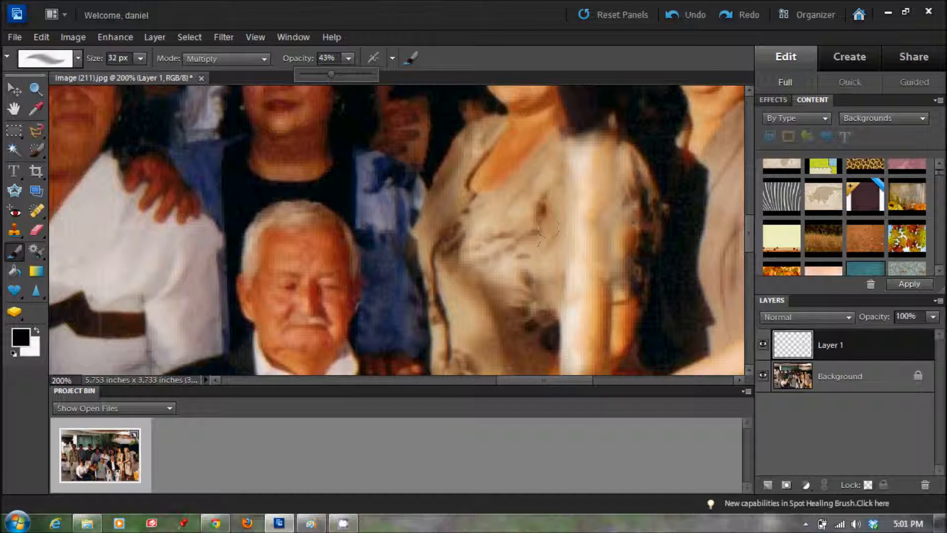
{"action": "left_click", "coordinate": [551, 225]}
{"action": "mouse_move", "coordinate": [553, 223]}
{"action": "left_mouse_down"}
{"action": "mouse_move", "coordinate": [546, 262]}
{"action": "mouse_move", "coordinate": [537, 203]}
{"action": "mouse_move", "coordinate": [532, 274]}
{"action": "mouse_move", "coordinate": [544, 200]}
{"action": "mouse_move", "coordinate": [536, 297]}
{"action": "left_mouse_up"}
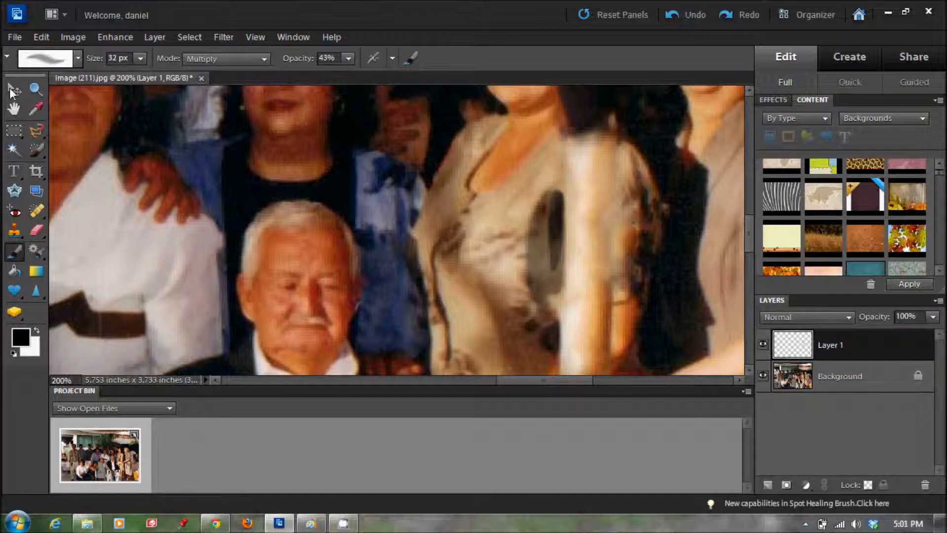
{"action": "key", "text": "ctrl+z"}
{"action": "key", "text": "ctrl+z"}
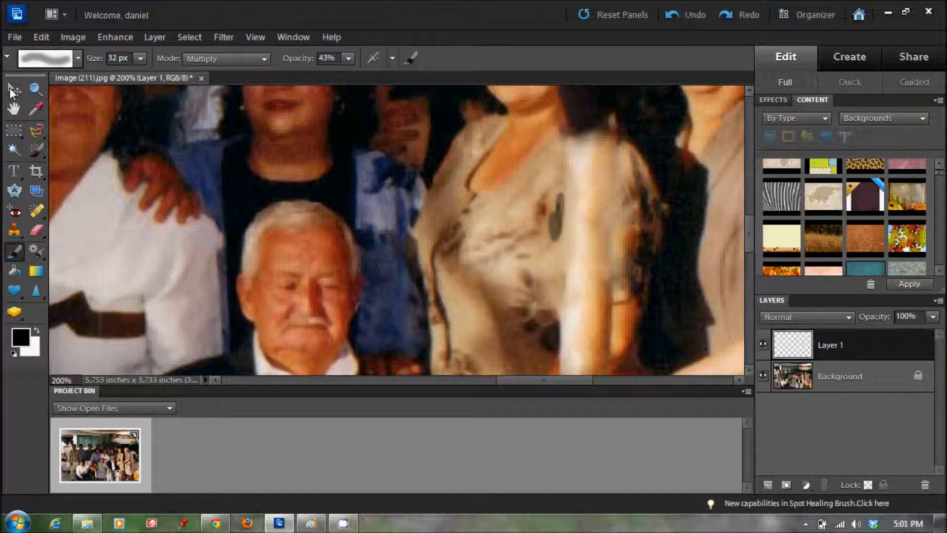
{"action": "key", "text": "ctrl+z"}
{"action": "key", "text": "ctrl+z"}
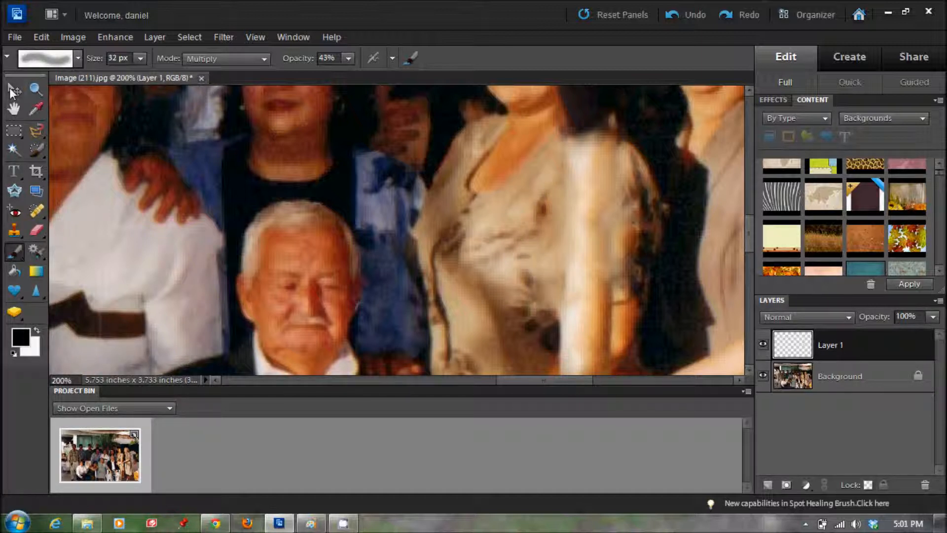
- Paint a translucent black shadow on the dress beside the pole and erase its excess with the 65 px Eraser
{"action": "mouse_move", "coordinate": [548, 214]}
{"action": "left_mouse_down"}
{"action": "mouse_move", "coordinate": [553, 241]}
{"action": "mouse_move", "coordinate": [556, 220]}
{"action": "mouse_move", "coordinate": [554, 235]}
{"action": "mouse_move", "coordinate": [541, 196]}
{"action": "mouse_move", "coordinate": [553, 173]}
{"action": "left_mouse_up"}
{"action": "mouse_move", "coordinate": [548, 232]}
{"action": "left_mouse_down"}
{"action": "mouse_move", "coordinate": [545, 262]}
{"action": "mouse_move", "coordinate": [529, 269]}
{"action": "mouse_move", "coordinate": [552, 282]}
{"action": "mouse_move", "coordinate": [540, 292]}
{"action": "mouse_move", "coordinate": [522, 267]}
{"action": "mouse_move", "coordinate": [537, 312]}
{"action": "mouse_move", "coordinate": [524, 308]}
{"action": "left_mouse_up"}
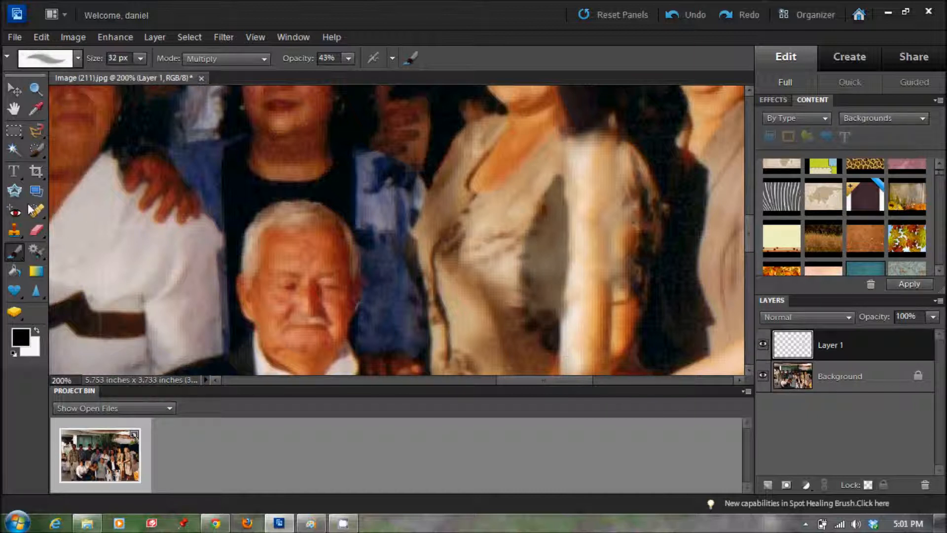
{"action": "left_click", "coordinate": [36, 229]}
{"action": "mouse_move", "coordinate": [492, 184]}
{"action": "left_mouse_down"}
{"action": "mouse_move", "coordinate": [529, 147]}
{"action": "mouse_move", "coordinate": [492, 172]}
{"action": "mouse_move", "coordinate": [449, 279]}
{"action": "mouse_move", "coordinate": [467, 308]}
{"action": "left_mouse_up"}
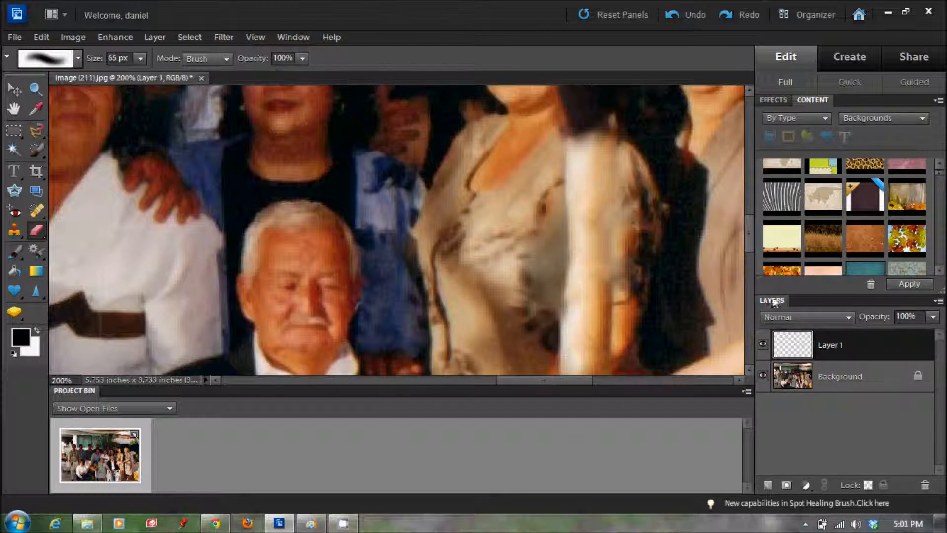
- Try to spot-heal the pole edge beside the woman's arm on Layer 1 with the 22 px Content-Aware brush
{"action": "mouse_move", "coordinate": [753, 243]}
{"action": "left_mouse_down"}
{"action": "mouse_move", "coordinate": [755, 267]}
{"action": "mouse_move", "coordinate": [739, 252]}
{"action": "left_mouse_up"}
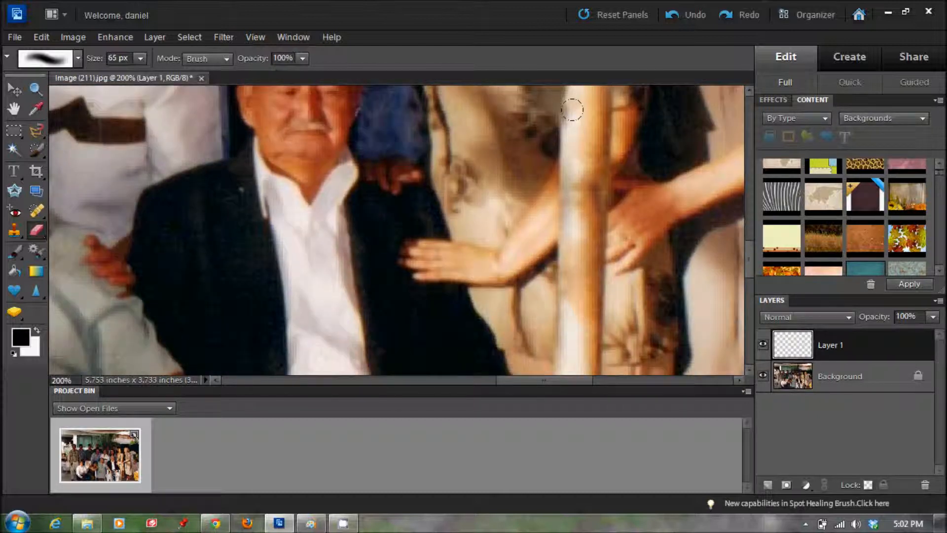
{"action": "left_click", "coordinate": [35, 206]}
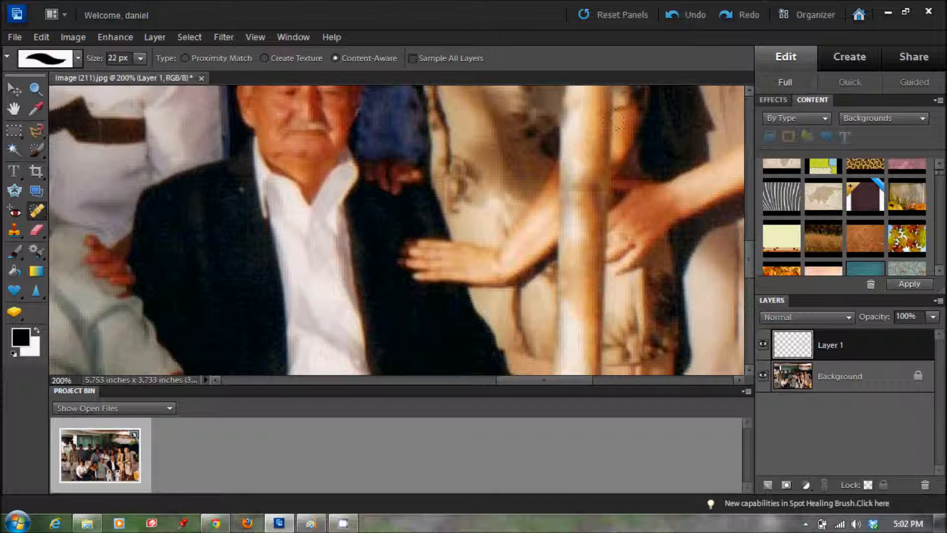
{"action": "left_click_drag", "start_coordinate": [607, 120], "coordinate": [607, 149]}
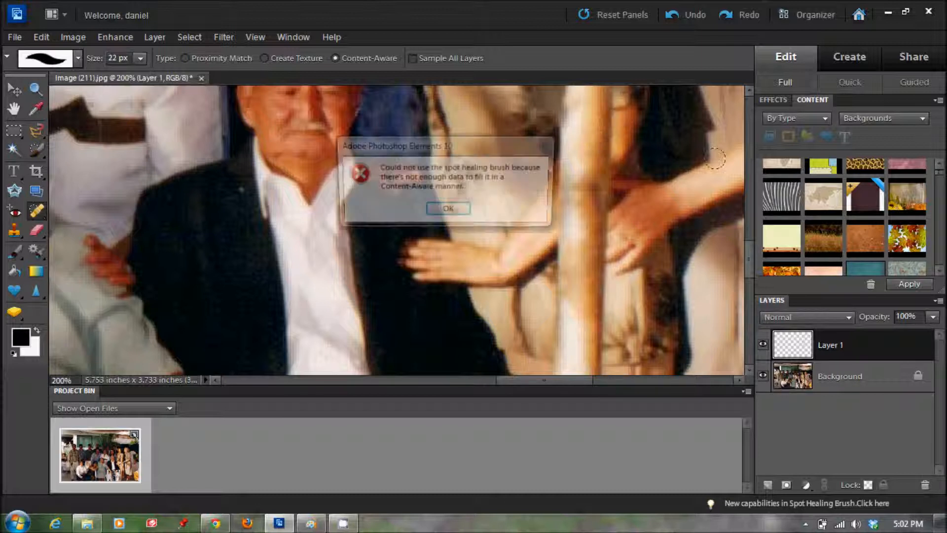
{"action": "left_click", "coordinate": [448, 211]}
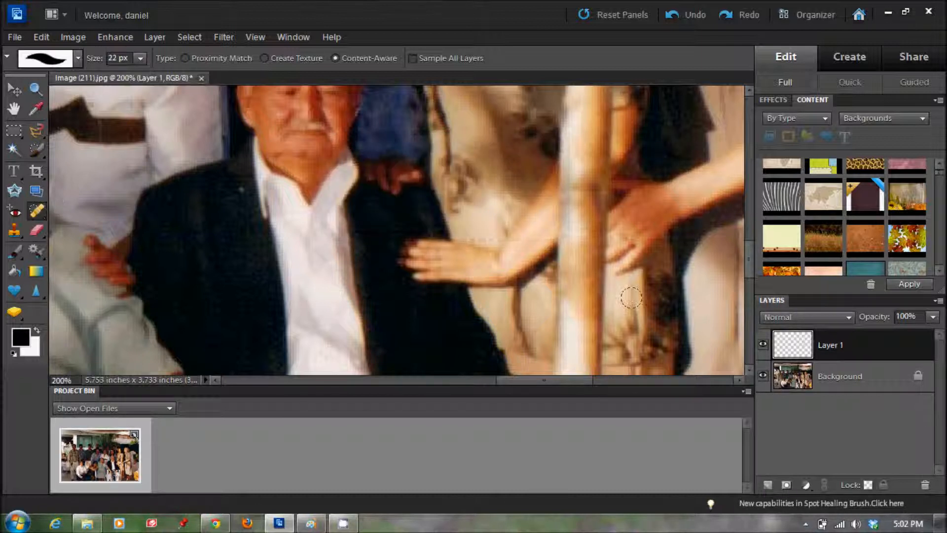
- Try to spot-heal the same pole edge beside the arm on the Background layer
{"action": "left_click", "coordinate": [852, 384]}
{"action": "left_click_drag", "start_coordinate": [610, 122], "coordinate": [608, 160]}
{"action": "left_click", "coordinate": [611, 127]}
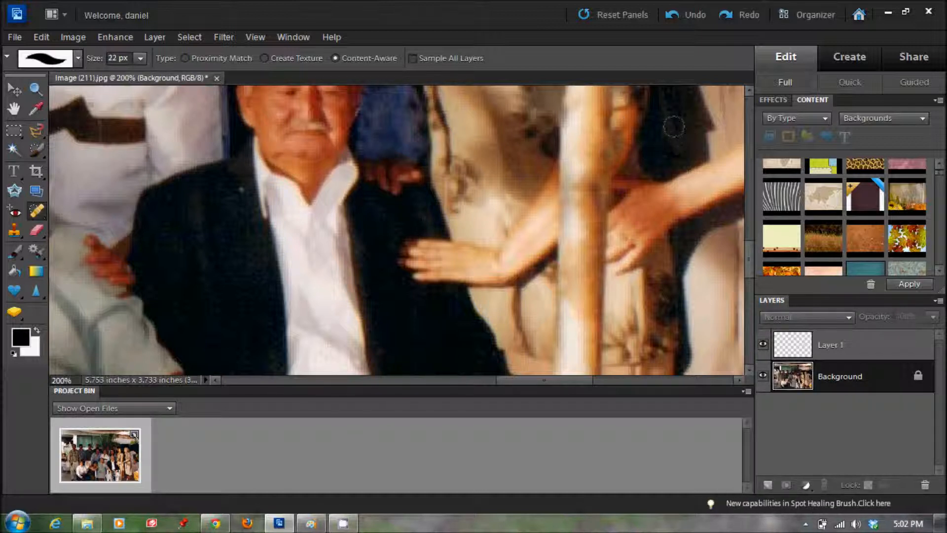
{"action": "key", "text": "alt+bracketright"}
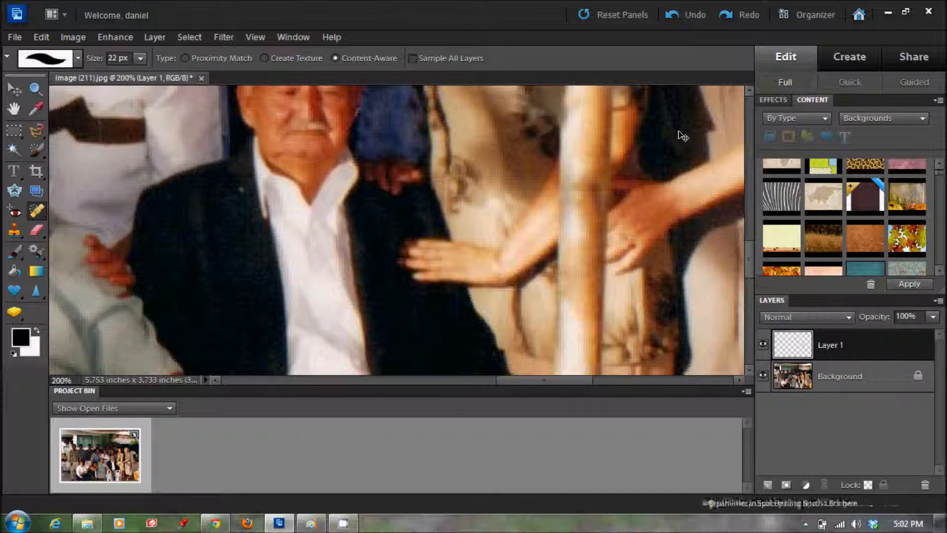
- Clone the woman's arm skin over the pole edge near her elbow on the Background layer with the 33 px Clone Stamp
{"action": "left_click", "coordinate": [13, 231]}
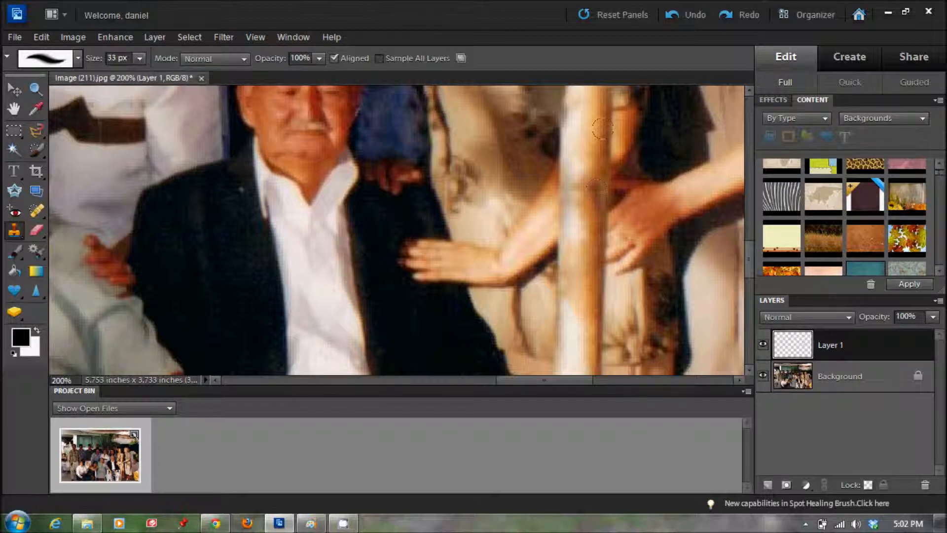
{"action": "left_click", "coordinate": [601, 137]}
{"action": "left_click", "coordinate": [827, 374]}
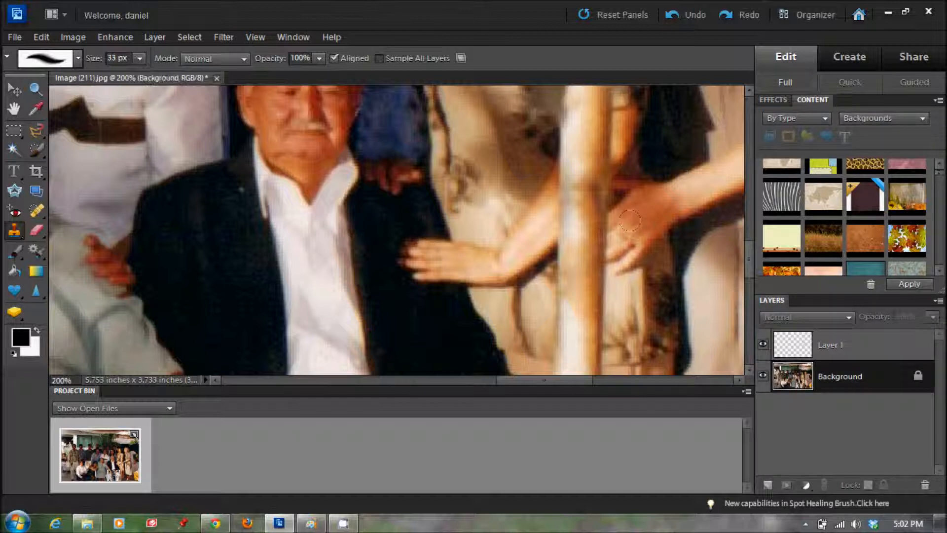
{"action": "left_click", "coordinate": [614, 128], "text": "alt"}
{"action": "mouse_move", "coordinate": [606, 125]}
{"action": "left_mouse_down"}
{"action": "mouse_move", "coordinate": [611, 143]}
{"action": "mouse_move", "coordinate": [587, 143]}
{"action": "mouse_move", "coordinate": [554, 190]}
{"action": "mouse_move", "coordinate": [562, 203]}
{"action": "mouse_move", "coordinate": [543, 244]}
{"action": "mouse_move", "coordinate": [509, 206]}
{"action": "mouse_move", "coordinate": [526, 227]}
{"action": "left_mouse_up"}
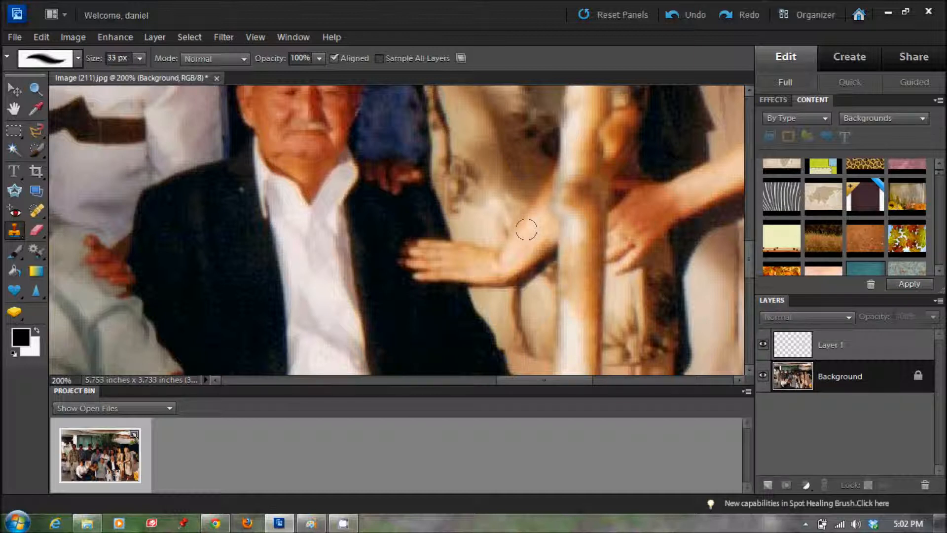
- Clone the forearm's skin diagonally across the pole to extend the forearm up to the elbow
{"action": "left_click", "coordinate": [526, 229], "text": "alt"}
{"action": "mouse_move", "coordinate": [522, 210]}
{"action": "left_mouse_down"}
{"action": "mouse_move", "coordinate": [556, 206]}
{"action": "mouse_move", "coordinate": [563, 176]}
{"action": "mouse_move", "coordinate": [587, 153]}
{"action": "mouse_move", "coordinate": [591, 177]}
{"action": "mouse_move", "coordinate": [616, 138]}
{"action": "mouse_move", "coordinate": [604, 171]}
{"action": "left_mouse_up"}
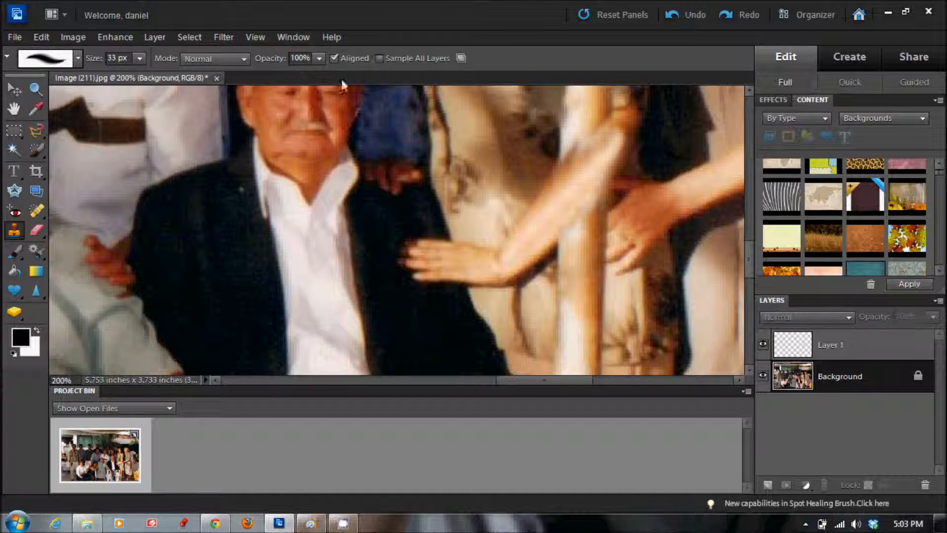
{"action": "mouse_move", "coordinate": [606, 135]}
{"action": "left_mouse_down"}
{"action": "mouse_move", "coordinate": [562, 174]}
{"action": "mouse_move", "coordinate": [552, 201]}
{"action": "mouse_move", "coordinate": [610, 143]}
{"action": "left_mouse_up"}
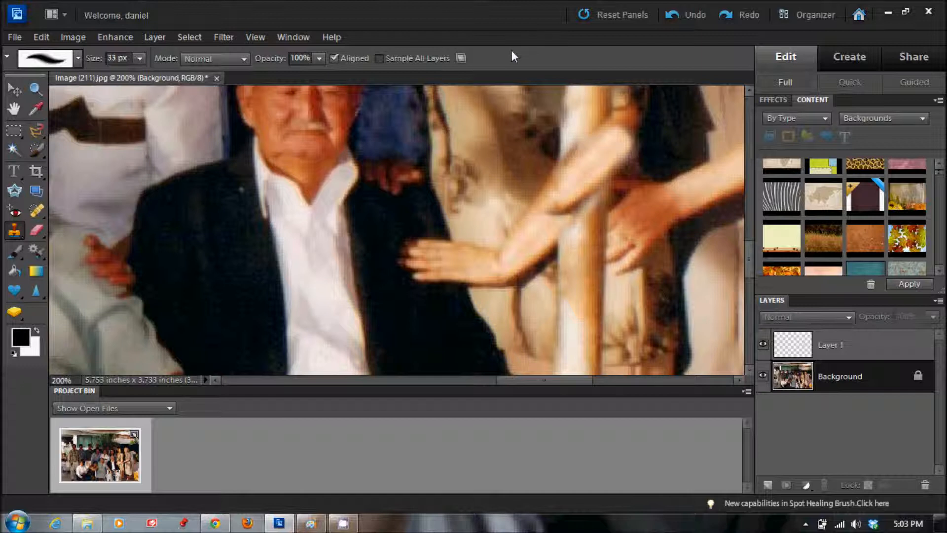
- Rework the elbow area with further Clone Stamp patches and undo the unwanted strokes
{"action": "left_click", "coordinate": [623, 114]}
{"action": "left_click", "coordinate": [547, 148], "text": "alt"}
{"action": "left_click", "coordinate": [620, 135]}
{"action": "left_click", "coordinate": [604, 146]}
{"action": "key", "text": "ctrl+z"}
{"action": "key", "text": "ctrl+z"}
{"action": "key", "text": "ctrl+z"}
{"action": "key", "text": "ctrl+z"}
{"action": "key", "text": "ctrl+z"}
{"action": "key", "text": "ctrl+z"}
{"action": "key", "text": "ctrl+z"}
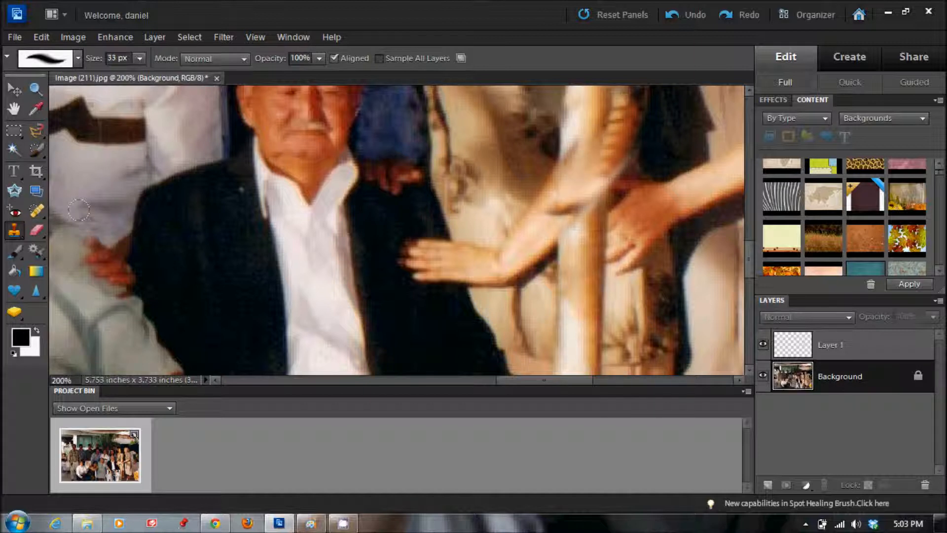
- Spot-heal the cloned elbow and upper forearm with the 22 px Content-Aware brush
{"action": "left_click", "coordinate": [36, 230]}
{"action": "left_click", "coordinate": [36, 210]}
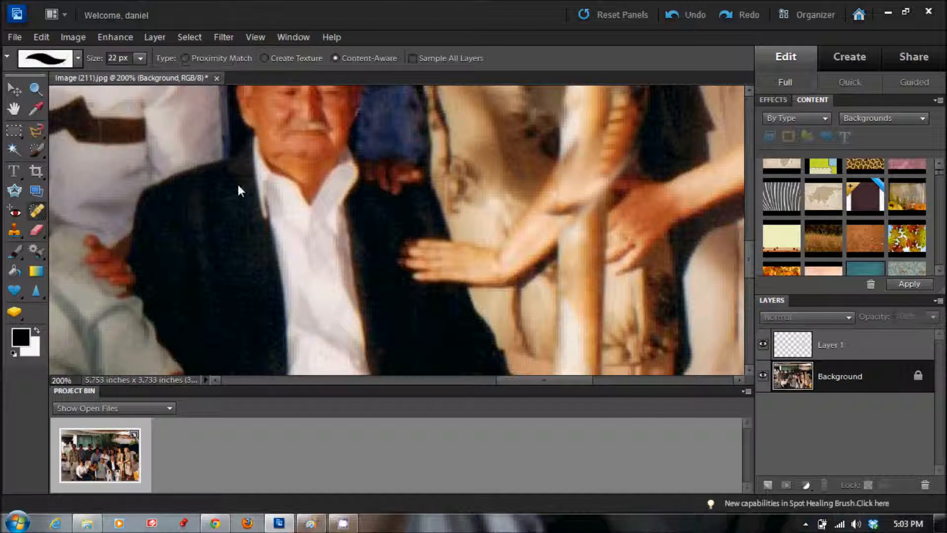
{"action": "left_click_drag", "start_coordinate": [619, 118], "coordinate": [559, 207]}
{"action": "left_click_drag", "start_coordinate": [612, 141], "coordinate": [554, 211]}
{"action": "left_click_drag", "start_coordinate": [614, 140], "coordinate": [582, 187]}
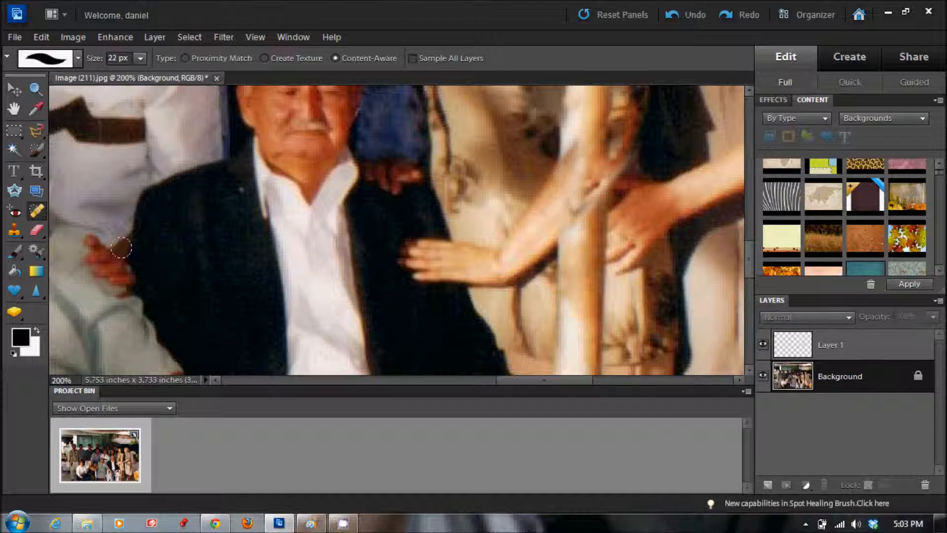
- Blur the cloned forearm section where it crosses the pole with the 27 px Blur tool at 100% strength
{"action": "left_click", "coordinate": [39, 235]}
{"action": "left_click", "coordinate": [42, 291]}
{"action": "left_click", "coordinate": [47, 294]}
{"action": "left_click", "coordinate": [88, 285]}
{"action": "left_click_drag", "start_coordinate": [572, 198], "coordinate": [608, 147]}
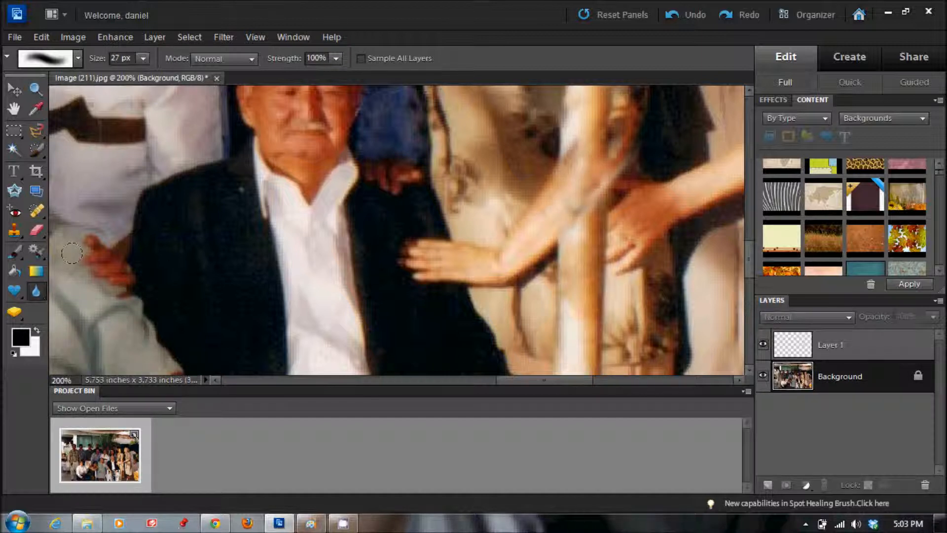
- Sample the light skin tone from the woman's forearm for the Brush and make Layer 1 active
{"action": "left_click", "coordinate": [15, 253]}
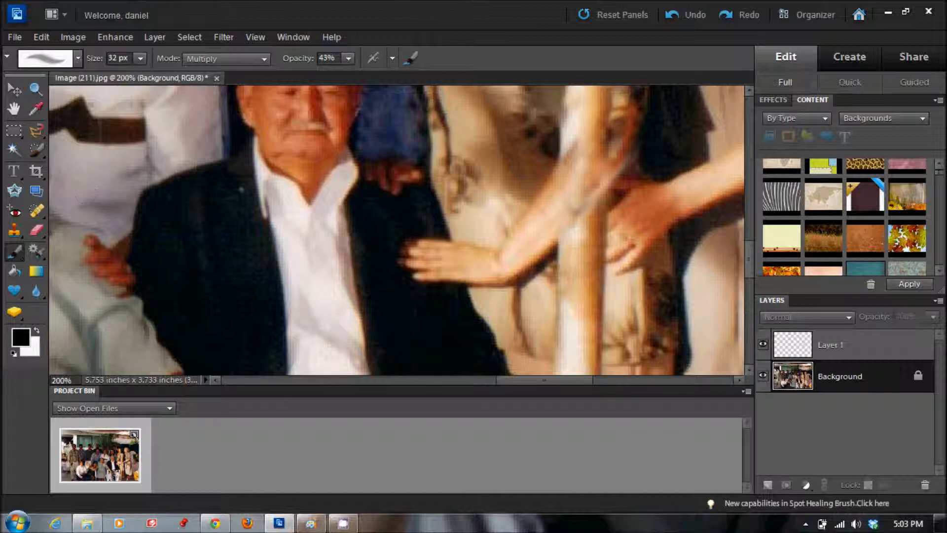
{"action": "left_click", "coordinate": [35, 107]}
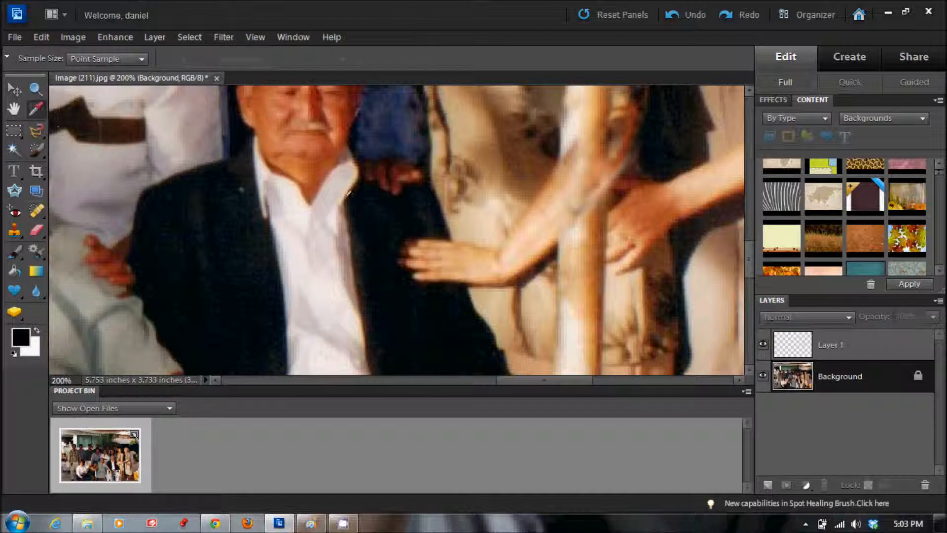
{"action": "left_click", "coordinate": [532, 234]}
{"action": "left_click", "coordinate": [15, 254]}
{"action": "left_click", "coordinate": [828, 344]}
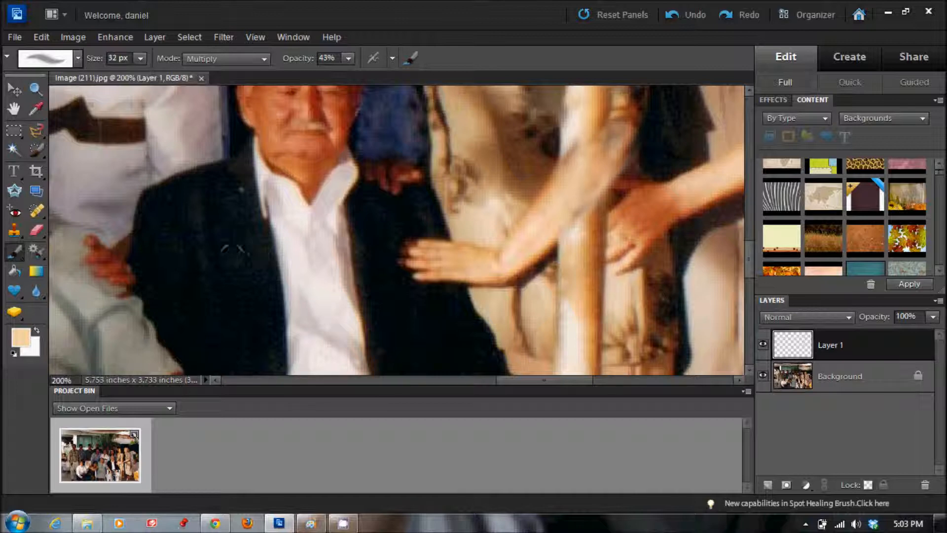
- Sample the reddish-brown skin tone at the standing older woman's elbow as the Brush colour
{"action": "left_click_drag", "start_coordinate": [528, 383], "coordinate": [572, 380]}
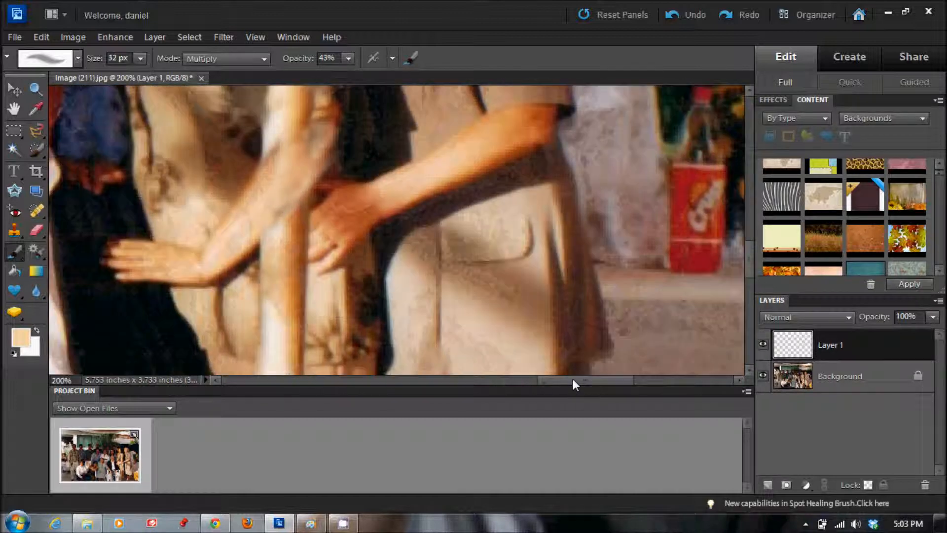
{"action": "left_click", "coordinate": [36, 214]}
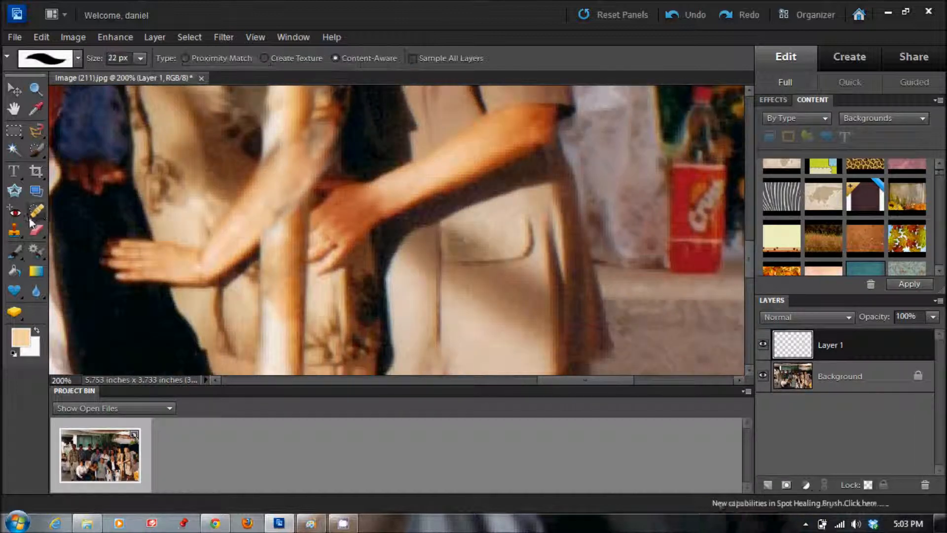
{"action": "left_click", "coordinate": [35, 109]}
{"action": "left_click", "coordinate": [549, 116]}
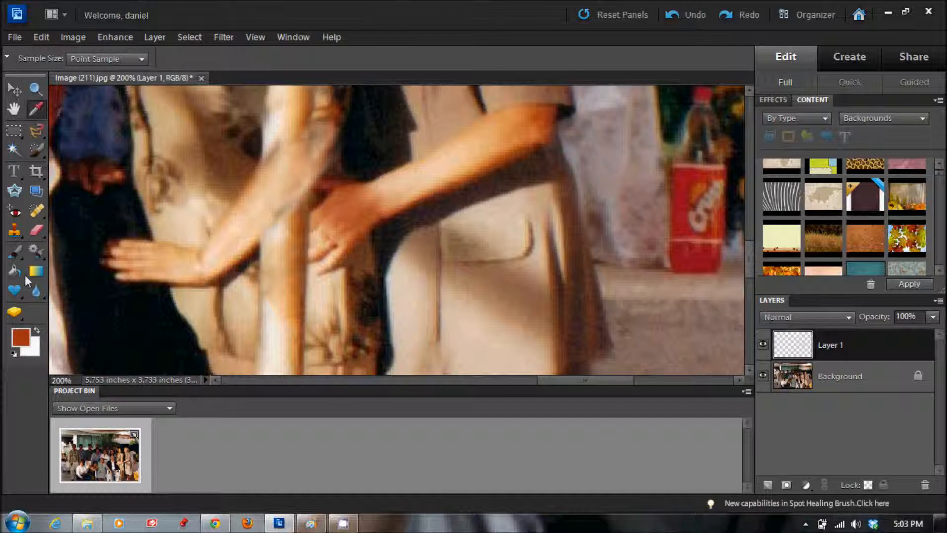
{"action": "left_click", "coordinate": [14, 252]}
- Try shading the cloned forearm with the reddish-brown 32 px Multiply brush at 43% opacity and undo the strokes
{"action": "mouse_move", "coordinate": [322, 115]}
{"action": "left_mouse_down"}
{"action": "mouse_move", "coordinate": [276, 192]}
{"action": "mouse_move", "coordinate": [241, 227]}
{"action": "left_mouse_up"}
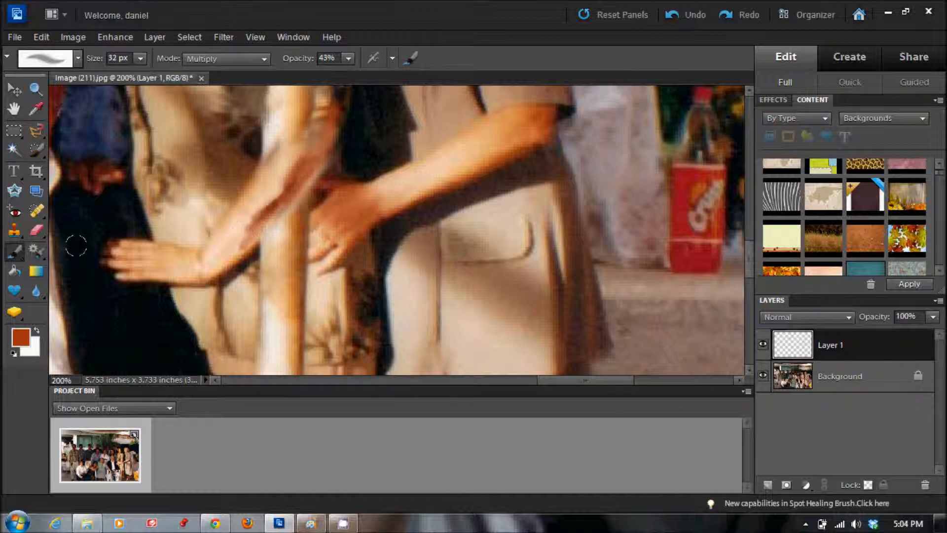
{"action": "key", "text": "ctrl+z"}
{"action": "key", "text": "ctrl+z"}
{"action": "key", "text": "ctrl+z"}
{"action": "key", "text": "ctrl+z"}
{"action": "key", "text": "ctrl+z"}
{"action": "key", "text": "ctrl+z"}
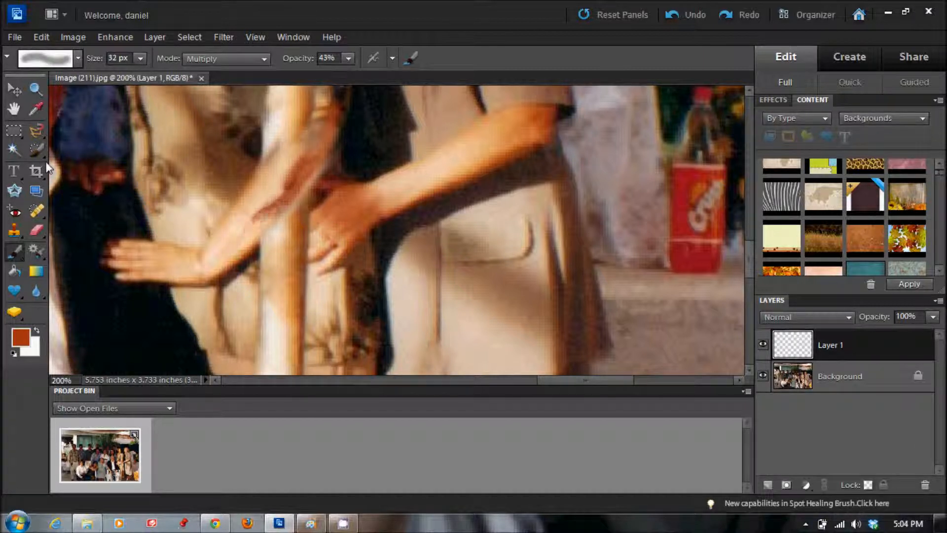
{"action": "key", "text": "ctrl+z"}
{"action": "key", "text": "ctrl+z"}
{"action": "key", "text": "ctrl+z"}
{"action": "key", "text": "ctrl+z"}
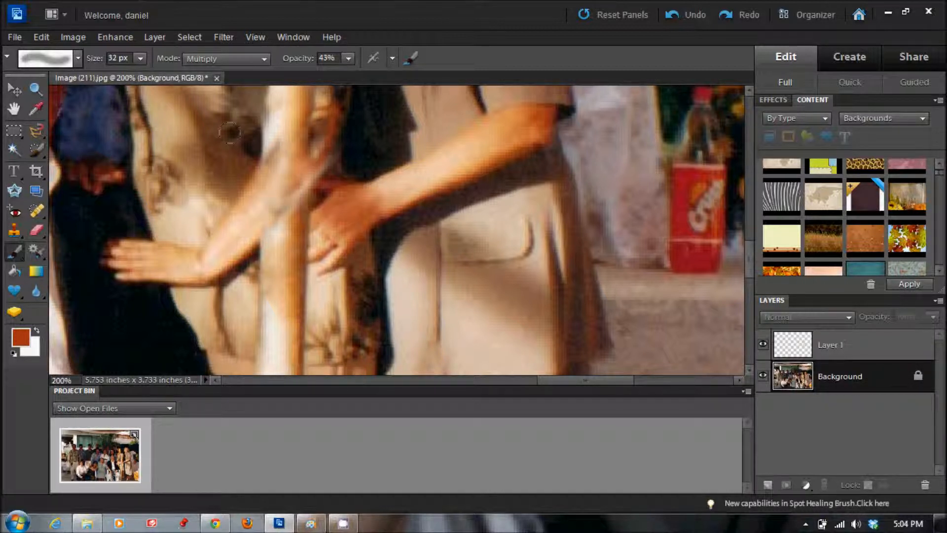
{"action": "key", "text": "ctrl+z"}
{"action": "key", "text": "ctrl+z"}
{"action": "key", "text": "ctrl+z"}
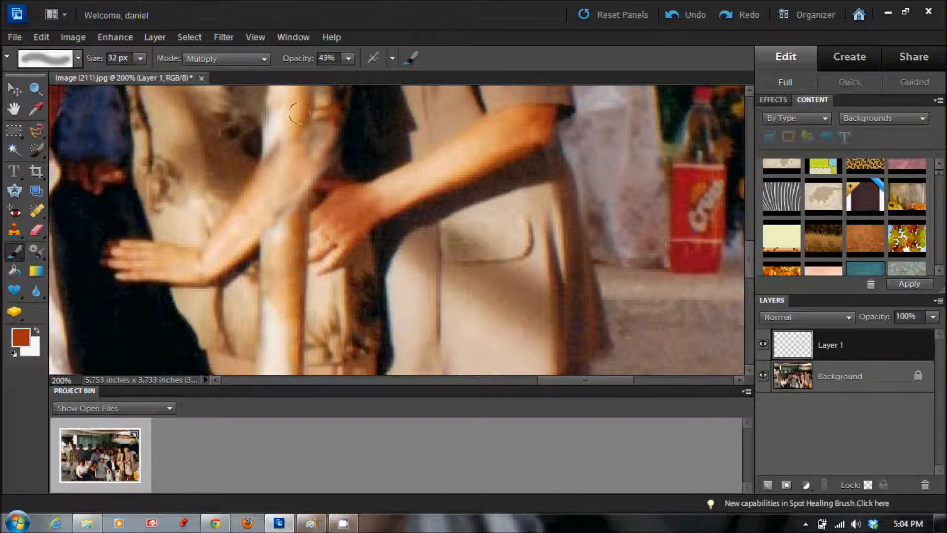
- Paint reddish-brown shading along the cloned forearm on Layer 1 with the 32 px Multiply brush at 43% opacity
{"action": "mouse_move", "coordinate": [321, 129]}
{"action": "left_mouse_down"}
{"action": "mouse_move", "coordinate": [302, 174]}
{"action": "mouse_move", "coordinate": [259, 222]}
{"action": "mouse_move", "coordinate": [297, 189]}
{"action": "mouse_move", "coordinate": [299, 175]}
{"action": "mouse_move", "coordinate": [267, 219]}
{"action": "left_mouse_up"}
{"action": "left_click", "coordinate": [37, 230]}
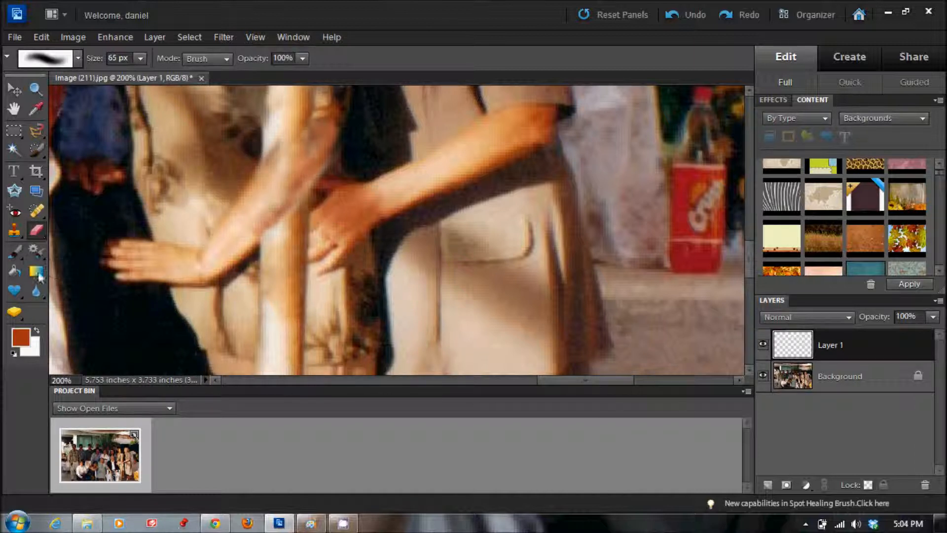
- View the whole retouched photo and open the original Image (211) from Scanned Documents in Windows Live Photo Gallery
{"action": "left_click", "coordinate": [36, 89]}
{"action": "left_click", "coordinate": [168, 191], "text": "alt"}
{"action": "left_click", "coordinate": [167, 192], "text": "alt"}
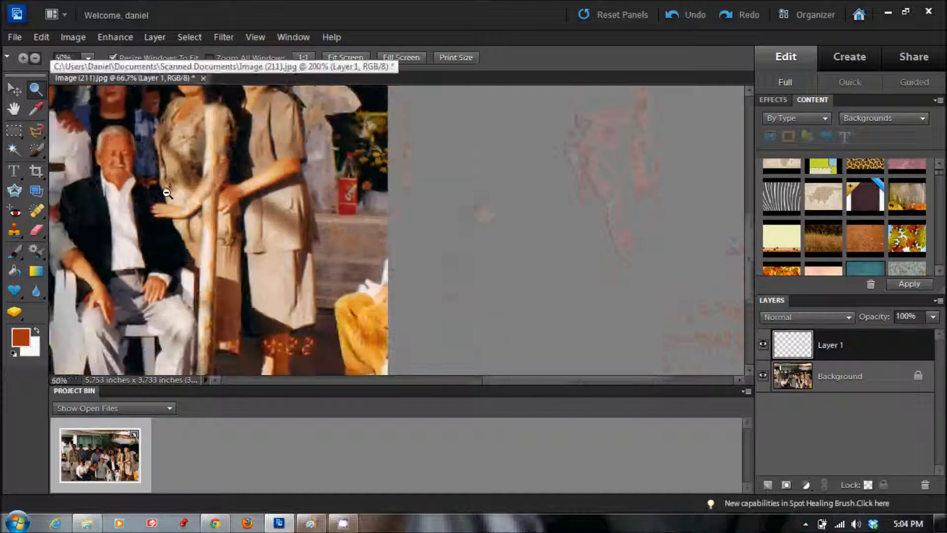
{"action": "left_click", "coordinate": [167, 193], "text": "alt"}
{"action": "left_click", "coordinate": [160, 196], "text": "alt"}
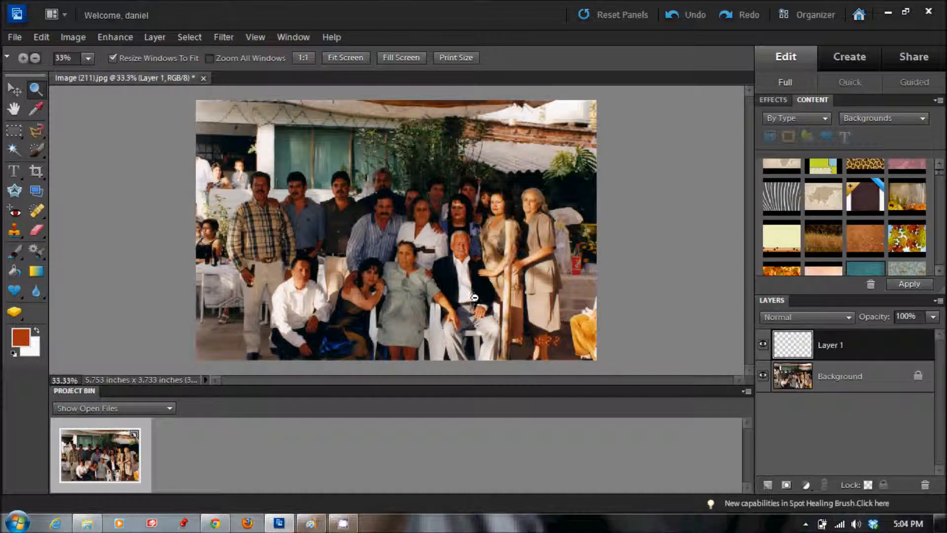
{"action": "left_click", "coordinate": [88, 522]}
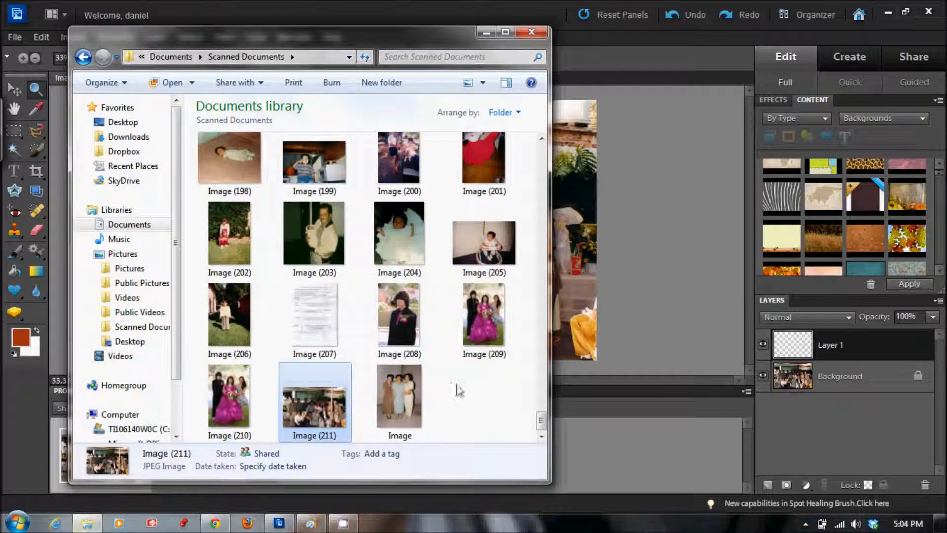
{"action": "double_click", "coordinate": [431, 329]}
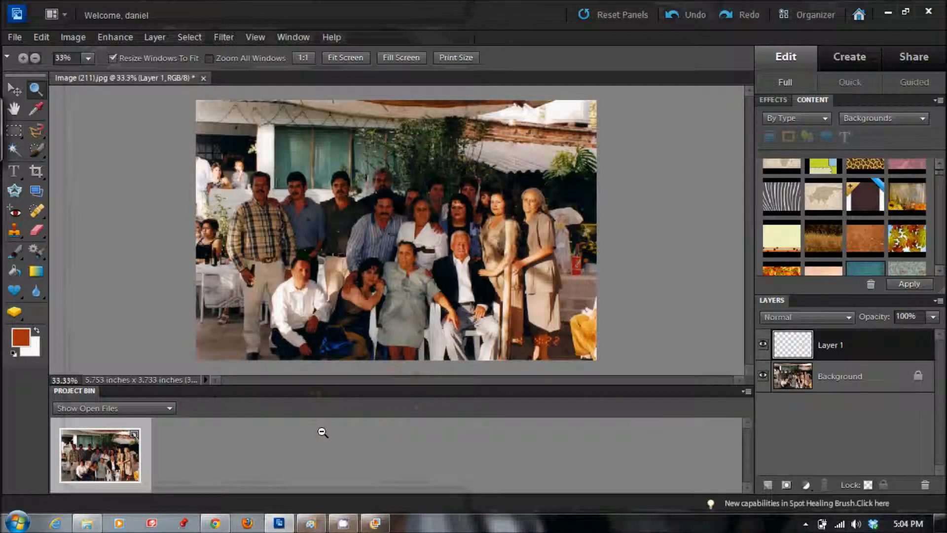
{"action": "left_click", "coordinate": [375, 523]}
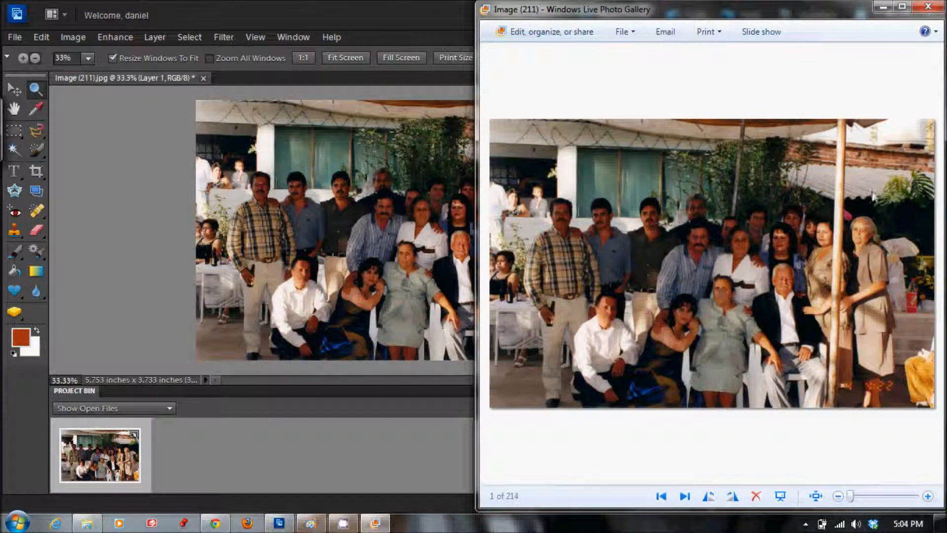
- Compare the original photo's poles with the retouched version and close the Windows Live Photo Gallery window
{"action": "left_click_drag", "start_coordinate": [665, 14], "coordinate": [138, 4]}
{"action": "double_click", "coordinate": [138, 5]}
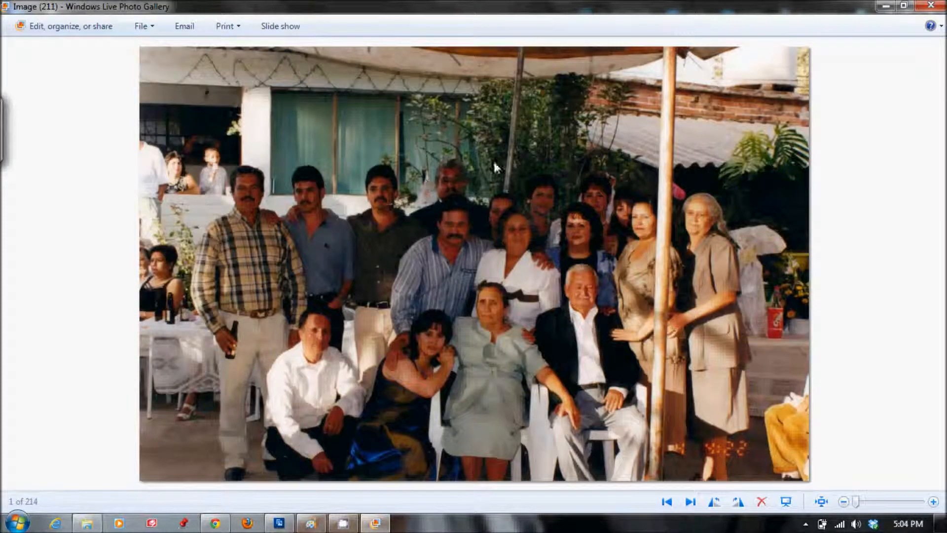
{"action": "left_click_drag", "start_coordinate": [429, 10], "coordinate": [229, 0]}
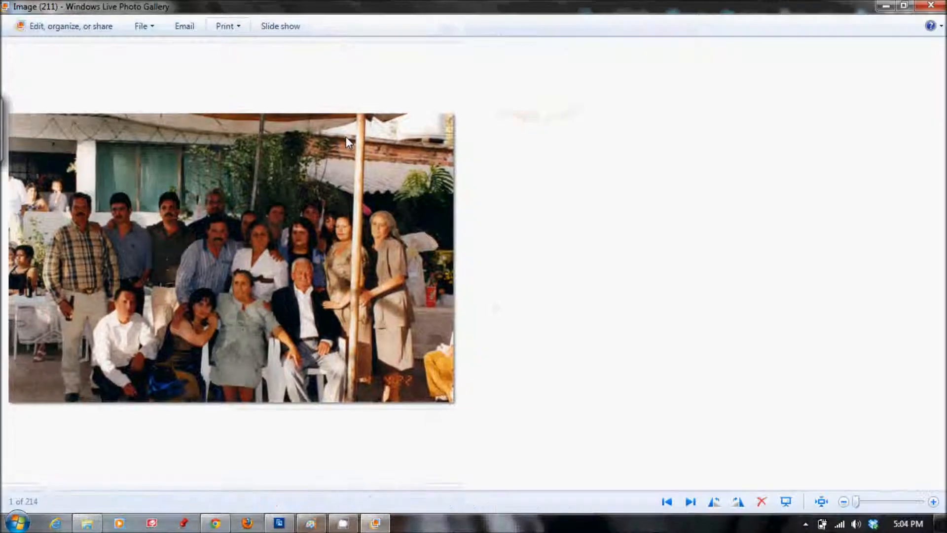
{"action": "left_click_drag", "start_coordinate": [443, 5], "coordinate": [308, 45]}
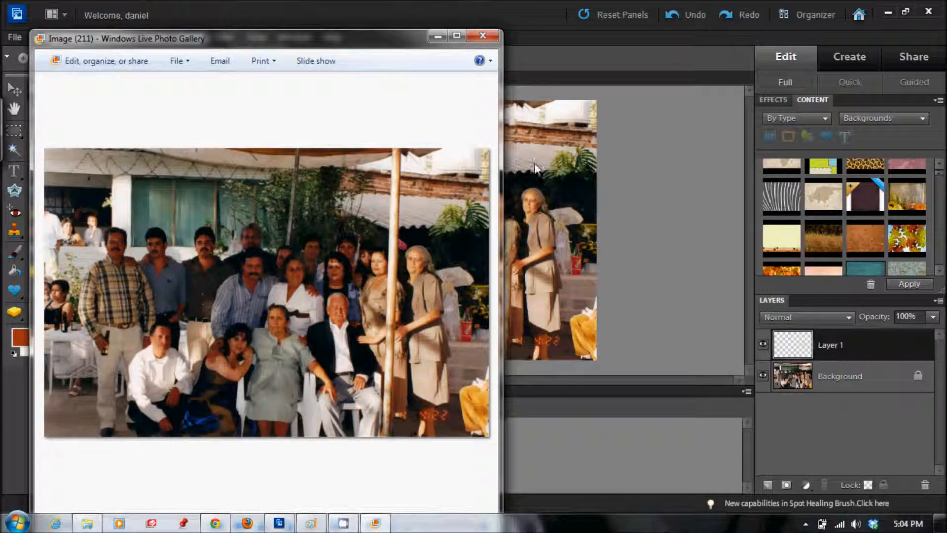
{"action": "left_click_drag", "start_coordinate": [411, 48], "coordinate": [386, 173]}
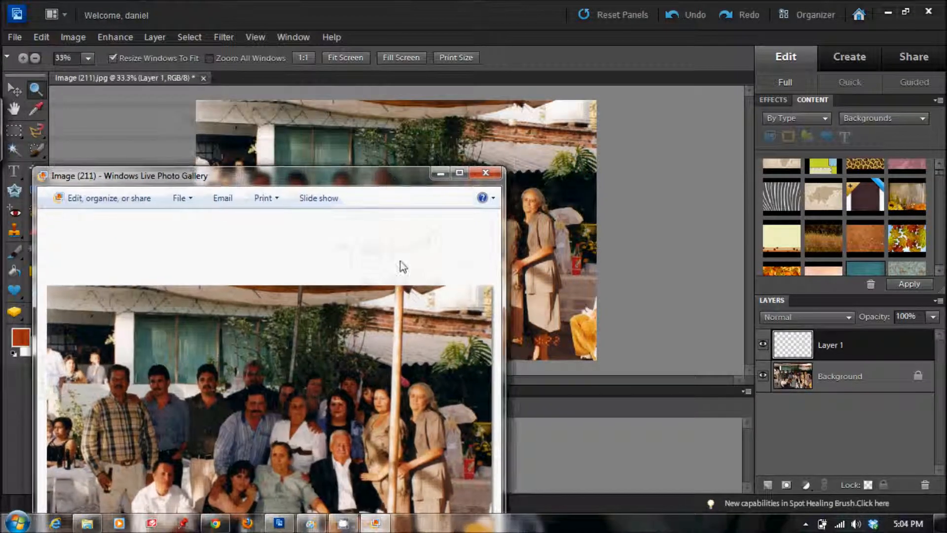
{"action": "left_click_drag", "start_coordinate": [403, 181], "coordinate": [353, 202]}
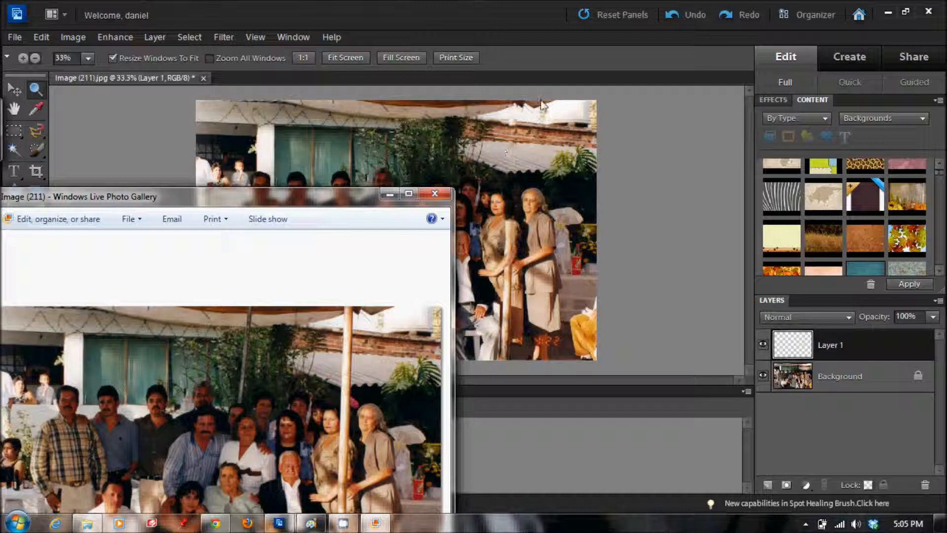
{"action": "left_click_drag", "start_coordinate": [273, 204], "coordinate": [705, 161]}
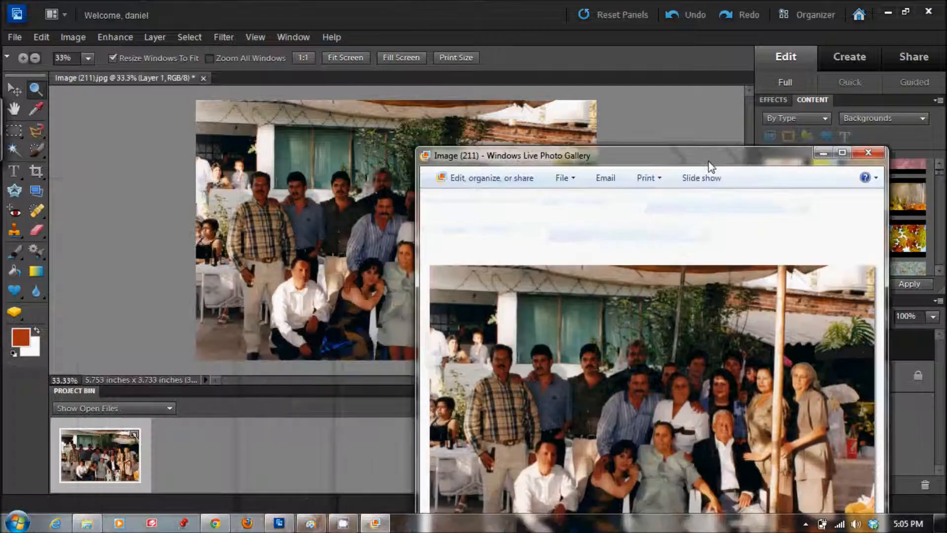
{"action": "left_click_drag", "start_coordinate": [636, 158], "coordinate": [351, 66]}
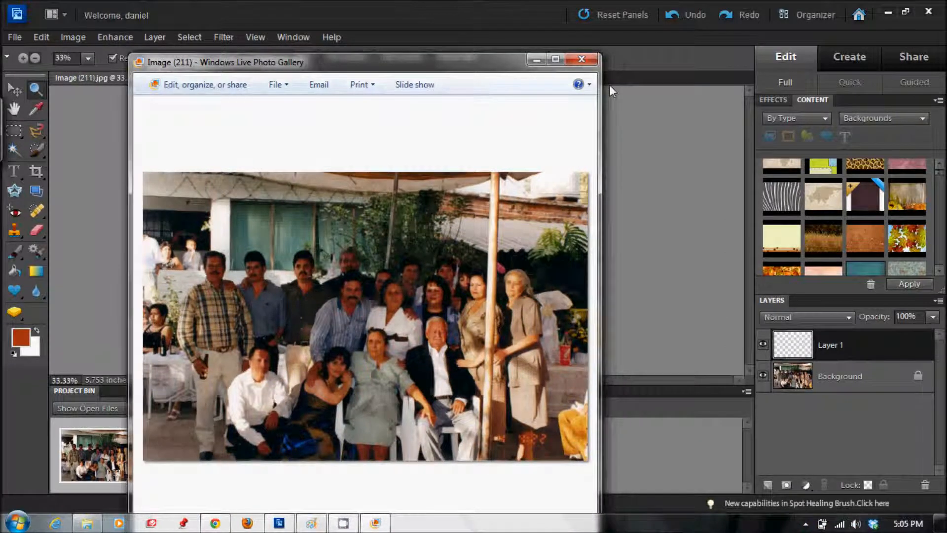
{"action": "left_click", "coordinate": [582, 59]}
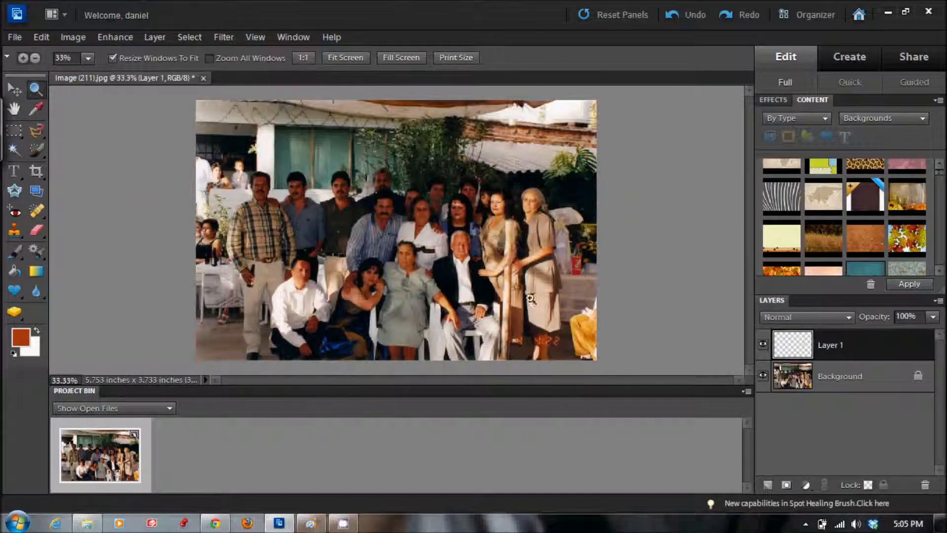
- Clone the dress fabric over the pole just below the woman's forearm on the Background layer with the 33 px Clone Stamp
{"action": "left_click", "coordinate": [512, 276]}
{"action": "scroll", "coordinate": [397, 234], "scroll_direction": "down", "scroll_amount": 2}
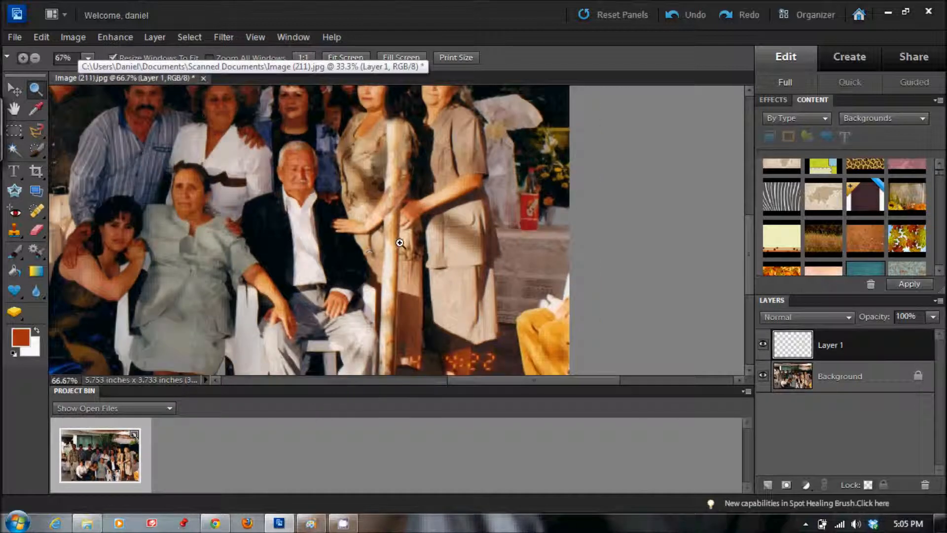
{"action": "left_click", "coordinate": [399, 243]}
{"action": "left_click", "coordinate": [395, 247]}
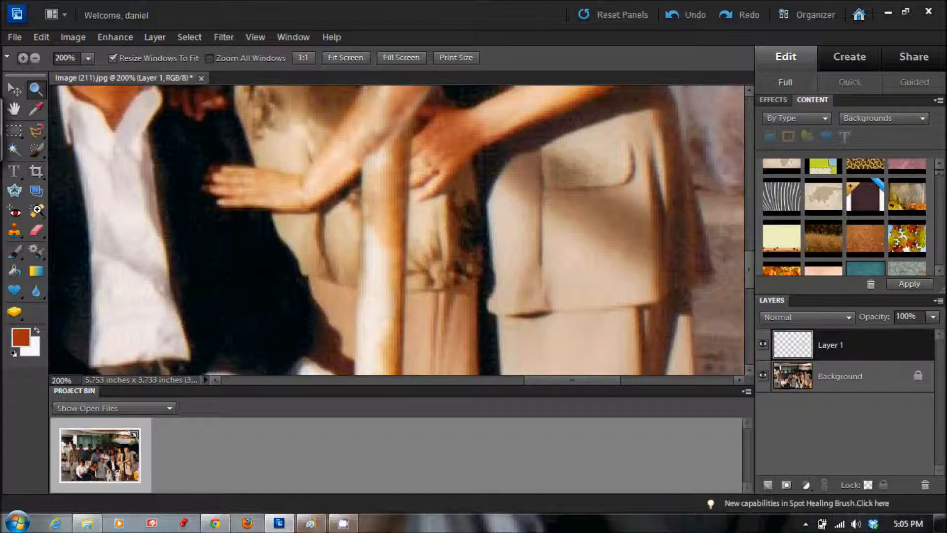
{"action": "left_click", "coordinate": [37, 210]}
{"action": "left_click", "coordinate": [15, 231]}
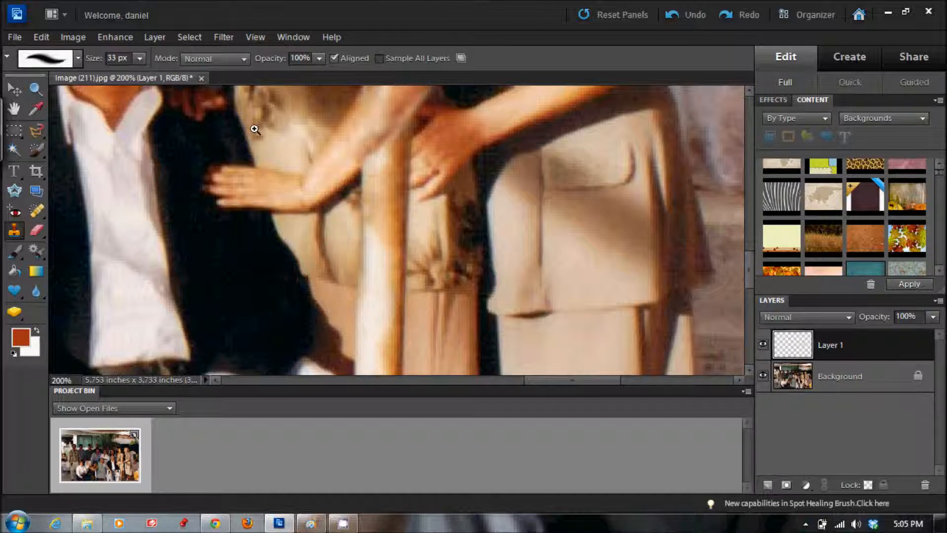
{"action": "left_click_drag", "start_coordinate": [353, 228], "coordinate": [356, 234]}
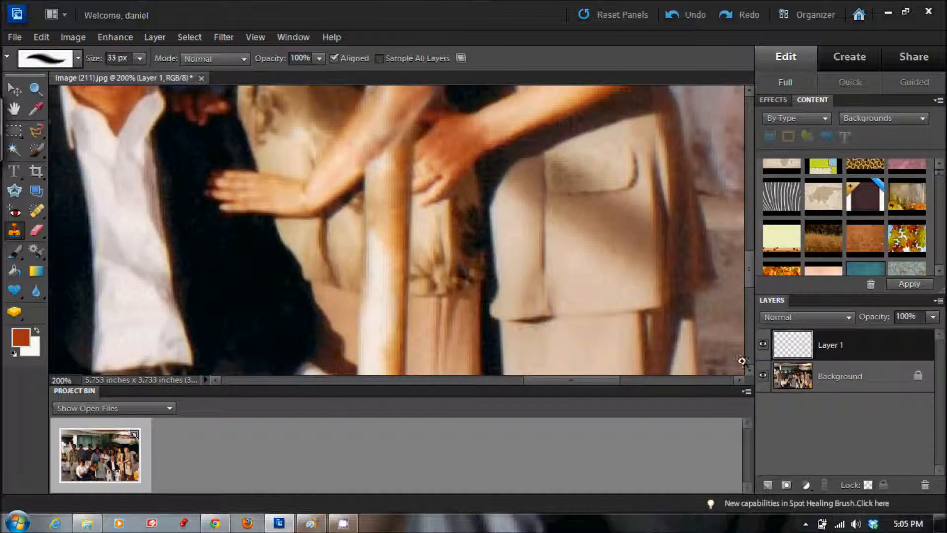
{"action": "left_click", "coordinate": [830, 375]}
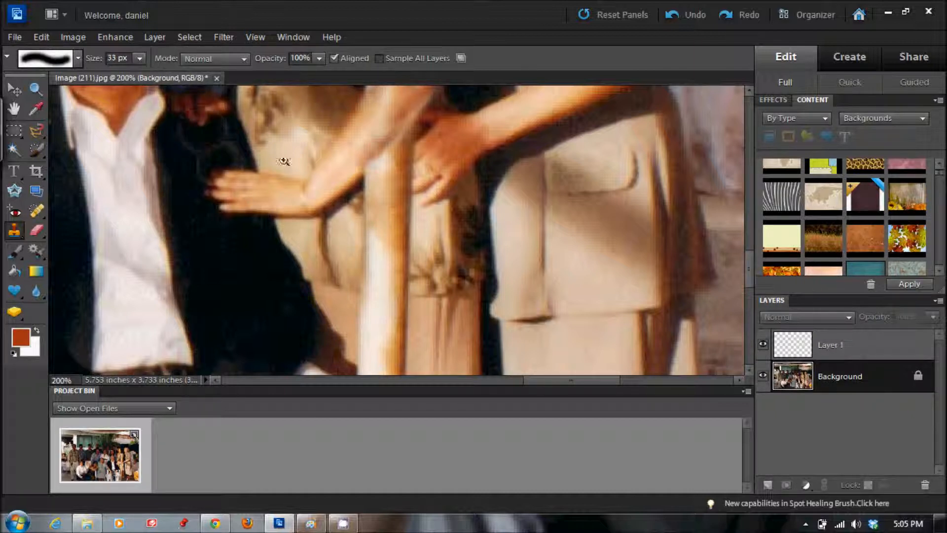
{"action": "left_click_drag", "start_coordinate": [355, 256], "coordinate": [376, 245]}
{"action": "left_click", "coordinate": [413, 245]}
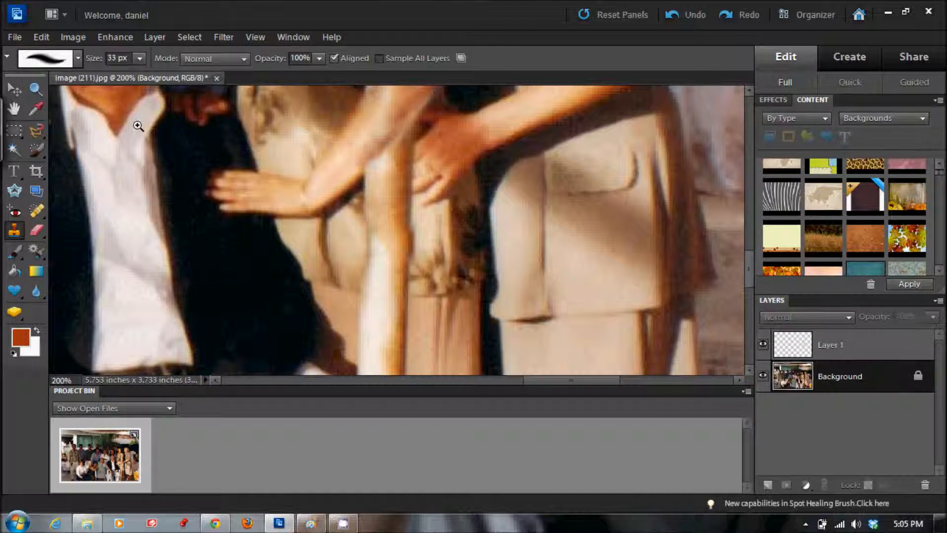
{"action": "mouse_move", "coordinate": [417, 243]}
{"action": "left_mouse_down"}
{"action": "mouse_move", "coordinate": [371, 249]}
{"action": "mouse_move", "coordinate": [361, 268]}
{"action": "mouse_move", "coordinate": [320, 220]}
{"action": "mouse_move", "coordinate": [416, 247]}
{"action": "mouse_move", "coordinate": [369, 227]}
{"action": "mouse_move", "coordinate": [383, 233]}
{"action": "mouse_move", "coordinate": [388, 272]}
{"action": "mouse_move", "coordinate": [366, 278]}
{"action": "mouse_move", "coordinate": [406, 274]}
{"action": "left_mouse_up"}
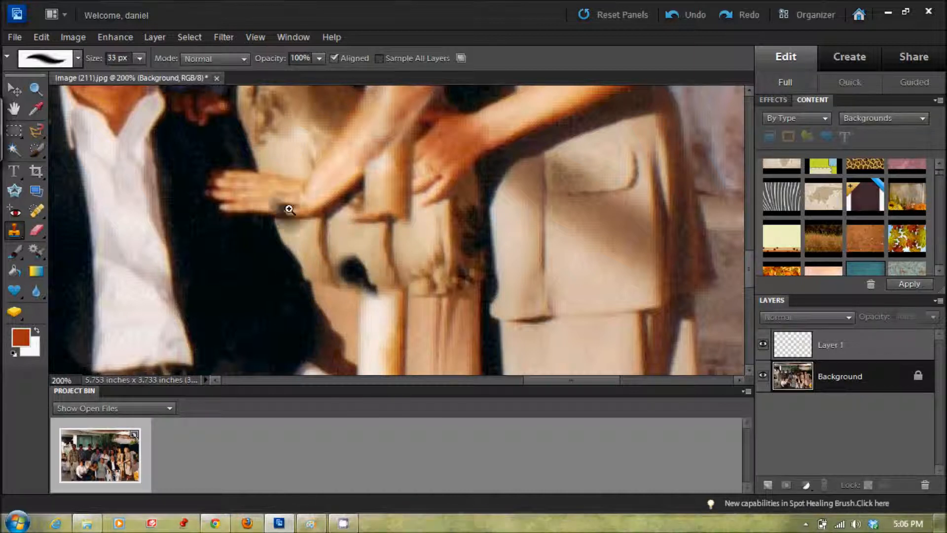
- Undo the stray dark clone patch and clone the dress top's gathered hem across the pole
{"action": "left_click", "coordinate": [420, 266]}
{"action": "key", "text": "ctrl+z"}
{"action": "left_click_drag", "start_coordinate": [345, 261], "coordinate": [379, 283]}
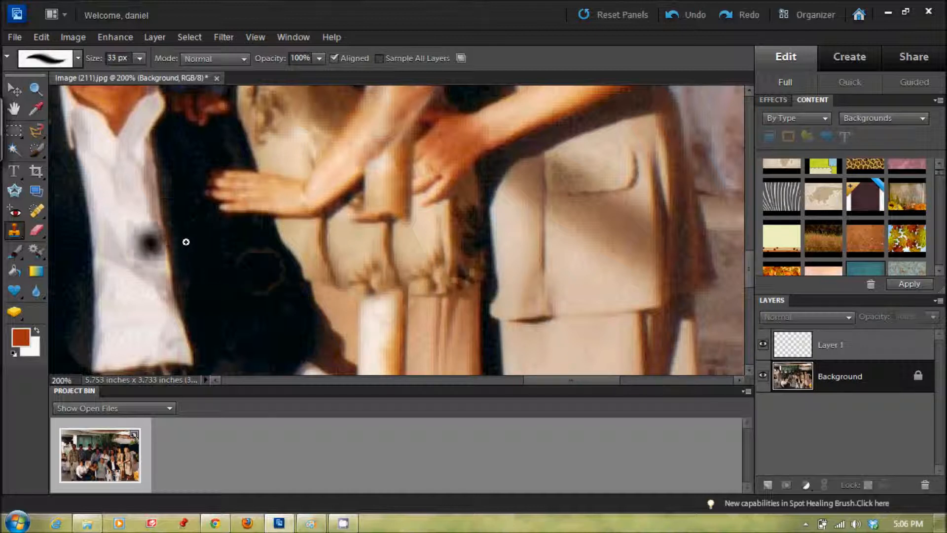
- Clone dress fabric over the pole remnant beneath the forearm and spot-heal its upper end with the 22 px Content-Aware brush
{"action": "mouse_move", "coordinate": [359, 211]}
{"action": "left_mouse_down"}
{"action": "mouse_move", "coordinate": [366, 221]}
{"action": "mouse_move", "coordinate": [356, 220]}
{"action": "mouse_move", "coordinate": [383, 235]}
{"action": "mouse_move", "coordinate": [387, 218]}
{"action": "mouse_move", "coordinate": [350, 211]}
{"action": "left_mouse_up"}
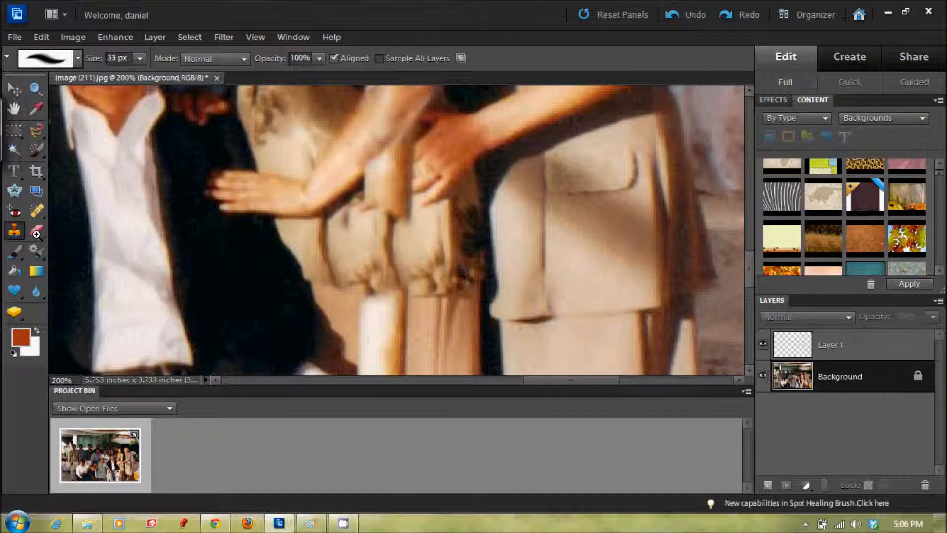
{"action": "mouse_move", "coordinate": [411, 175]}
{"action": "left_mouse_down"}
{"action": "mouse_move", "coordinate": [378, 182]}
{"action": "mouse_move", "coordinate": [401, 206]}
{"action": "mouse_move", "coordinate": [373, 198]}
{"action": "mouse_move", "coordinate": [372, 188]}
{"action": "mouse_move", "coordinate": [406, 202]}
{"action": "mouse_move", "coordinate": [393, 182]}
{"action": "mouse_move", "coordinate": [373, 197]}
{"action": "mouse_move", "coordinate": [410, 224]}
{"action": "left_mouse_up"}
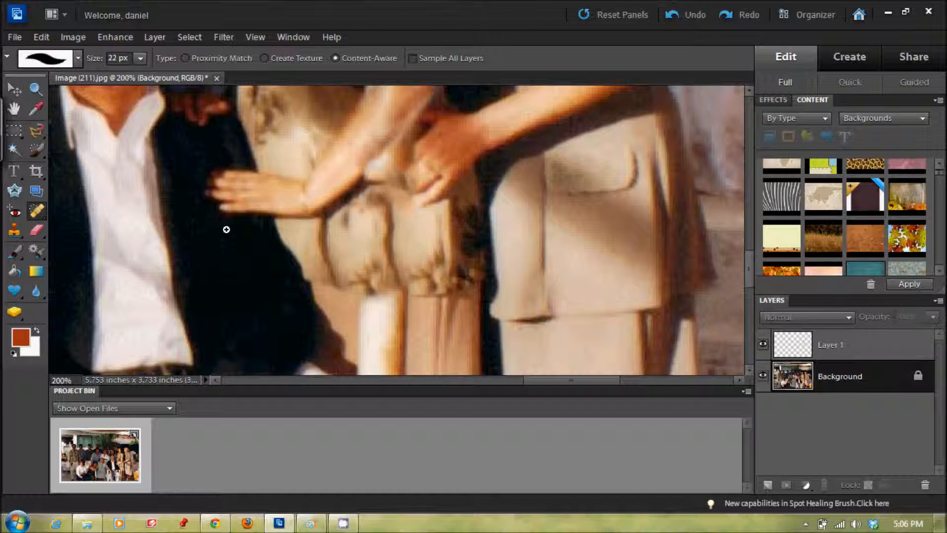
{"action": "mouse_move", "coordinate": [398, 170]}
{"action": "left_mouse_down"}
{"action": "mouse_move", "coordinate": [375, 171]}
{"action": "mouse_move", "coordinate": [419, 137]}
{"action": "mouse_move", "coordinate": [408, 143]}
{"action": "mouse_move", "coordinate": [426, 157]}
{"action": "mouse_move", "coordinate": [400, 169]}
{"action": "left_mouse_up"}
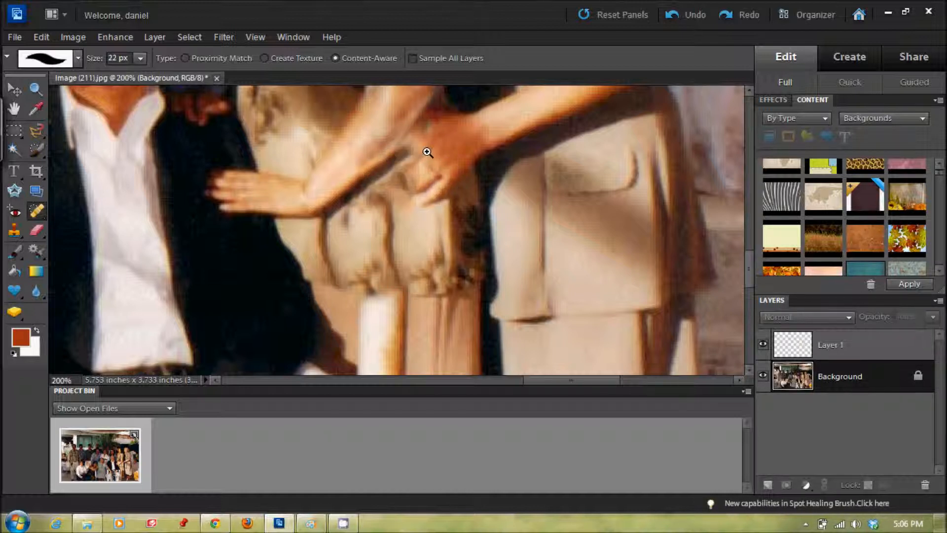
- Spot-heal the leftover pole mark on the dress beneath the woman's forearm and check the result on the whole photo
{"action": "mouse_move", "coordinate": [398, 186]}
{"action": "left_mouse_down"}
{"action": "mouse_move", "coordinate": [376, 192]}
{"action": "mouse_move", "coordinate": [367, 210]}
{"action": "left_mouse_up"}
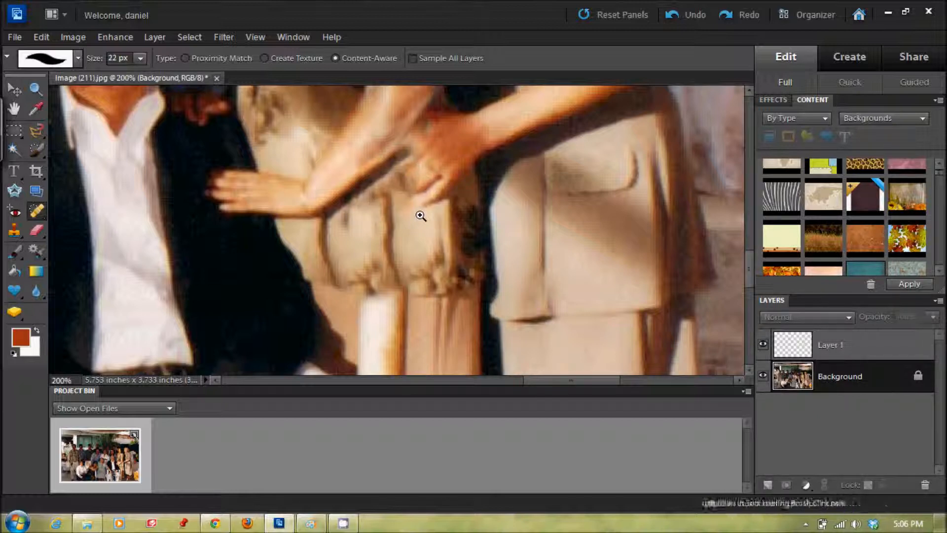
{"action": "left_click", "coordinate": [33, 90]}
{"action": "left_click", "coordinate": [35, 58]}
{"action": "left_click", "coordinate": [171, 195]}
{"action": "left_click", "coordinate": [171, 196]}
{"action": "left_click", "coordinate": [171, 197]}
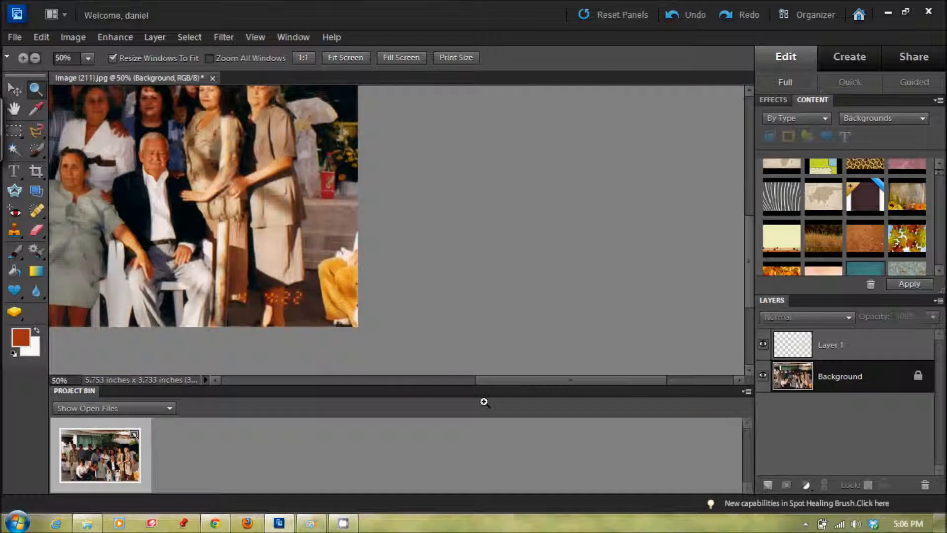
{"action": "left_click", "coordinate": [465, 265]}
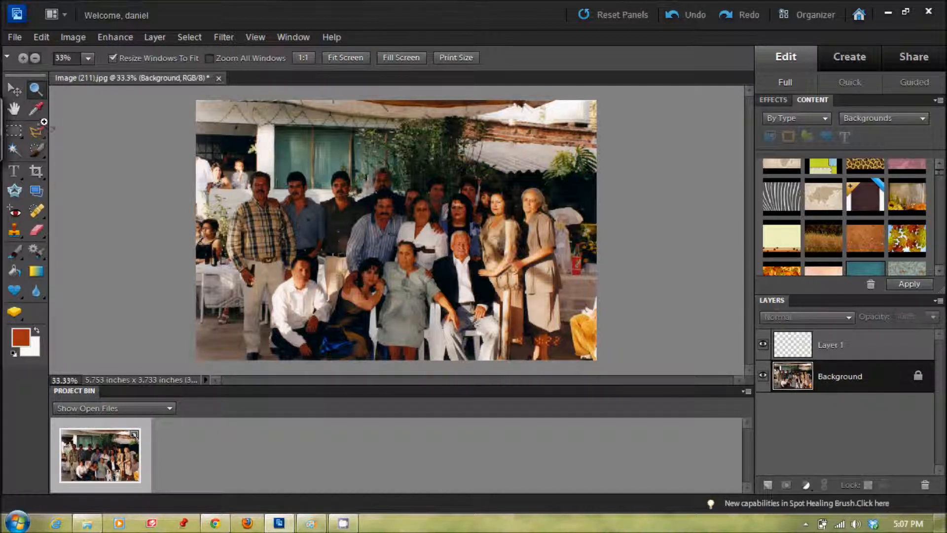
{"action": "left_click", "coordinate": [14, 131]}
{"action": "left_click", "coordinate": [6, 130]}
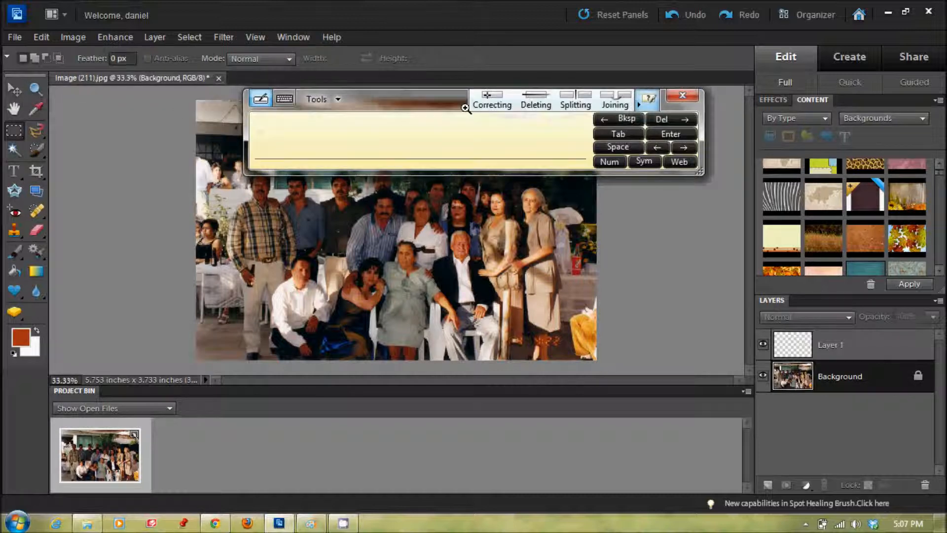
{"action": "left_click", "coordinate": [682, 95]}
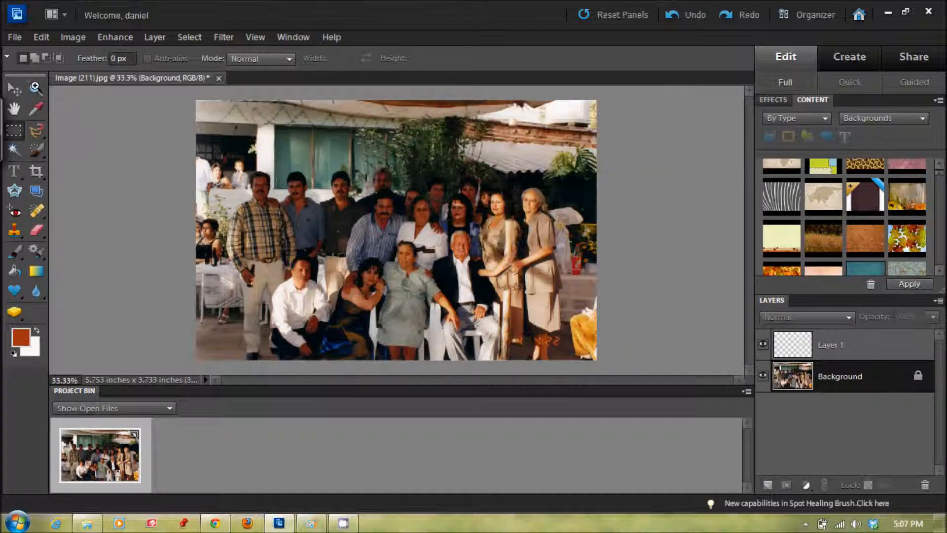
{"action": "key", "text": "z"}
{"action": "left_click", "coordinate": [502, 327]}
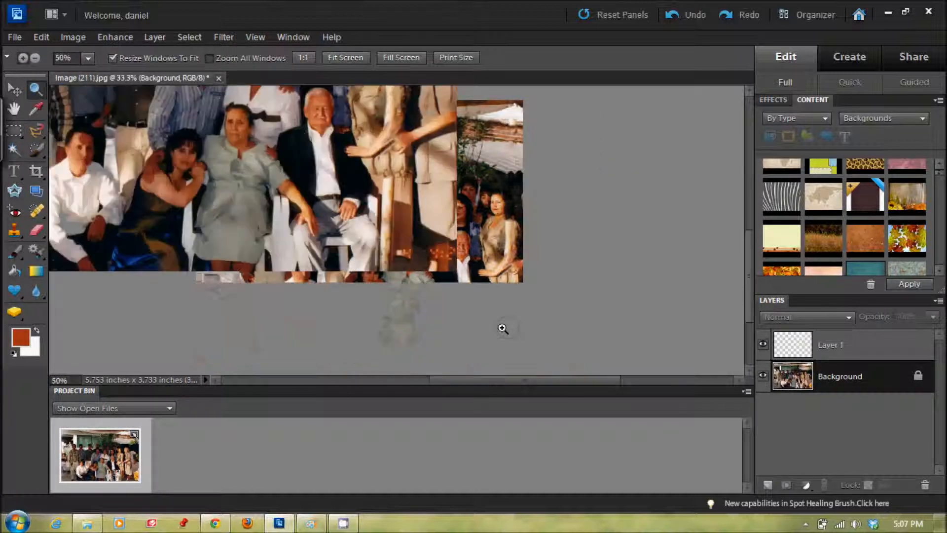
{"action": "left_click", "coordinate": [560, 367]}
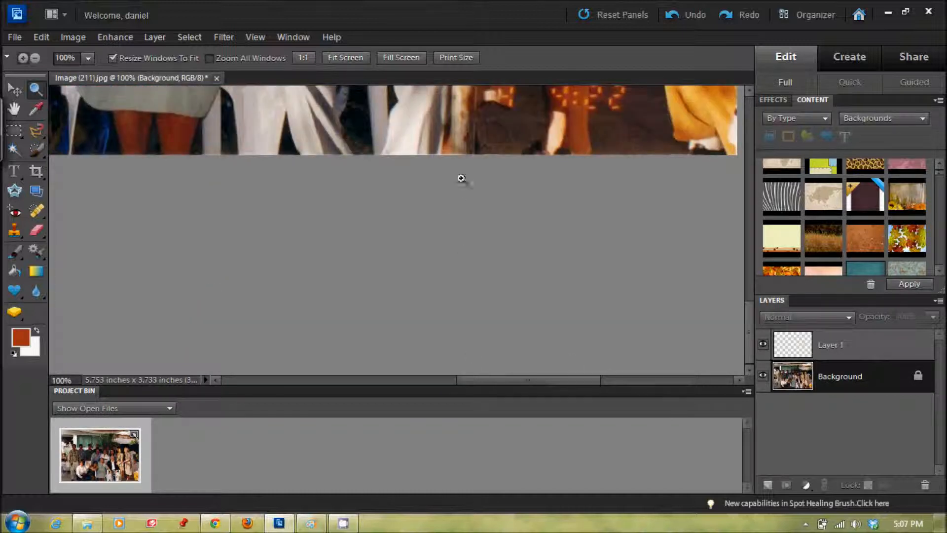
{"action": "right_click", "coordinate": [461, 284]}
{"action": "left_click", "coordinate": [522, 216]}
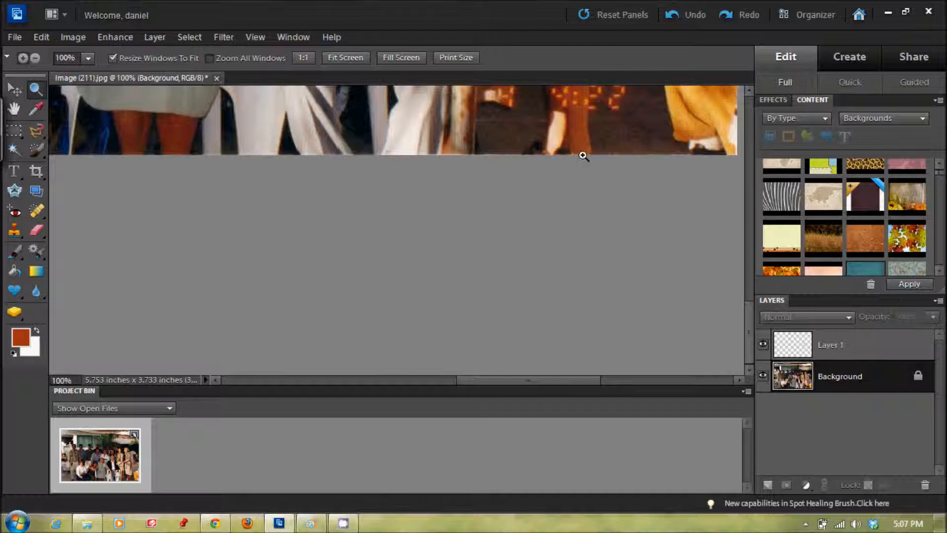
{"action": "left_click_drag", "start_coordinate": [502, 280], "coordinate": [510, 205]}
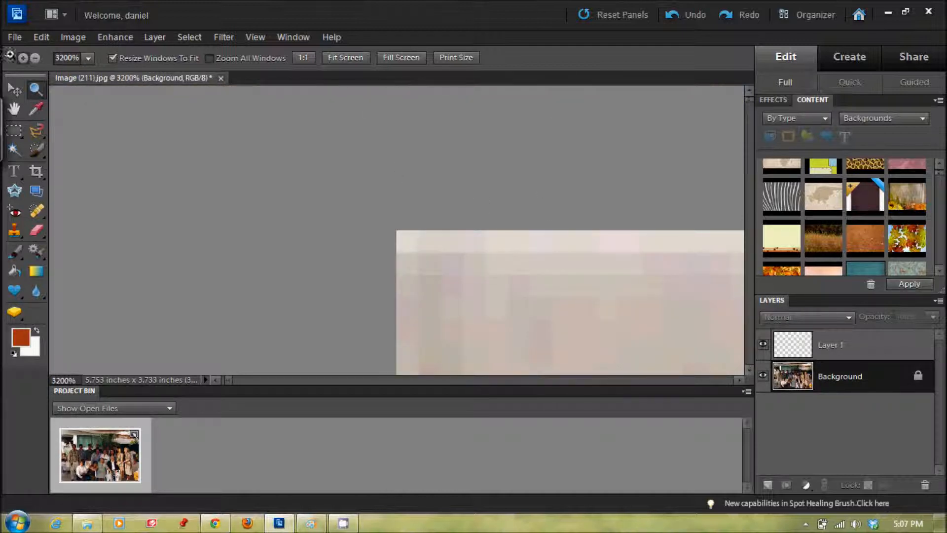
{"action": "left_click", "coordinate": [36, 58]}
{"action": "left_click", "coordinate": [462, 202]}
{"action": "left_click", "coordinate": [455, 203]}
{"action": "left_click", "coordinate": [453, 203]}
{"action": "left_click", "coordinate": [449, 203]}
{"action": "left_click", "coordinate": [449, 204]}
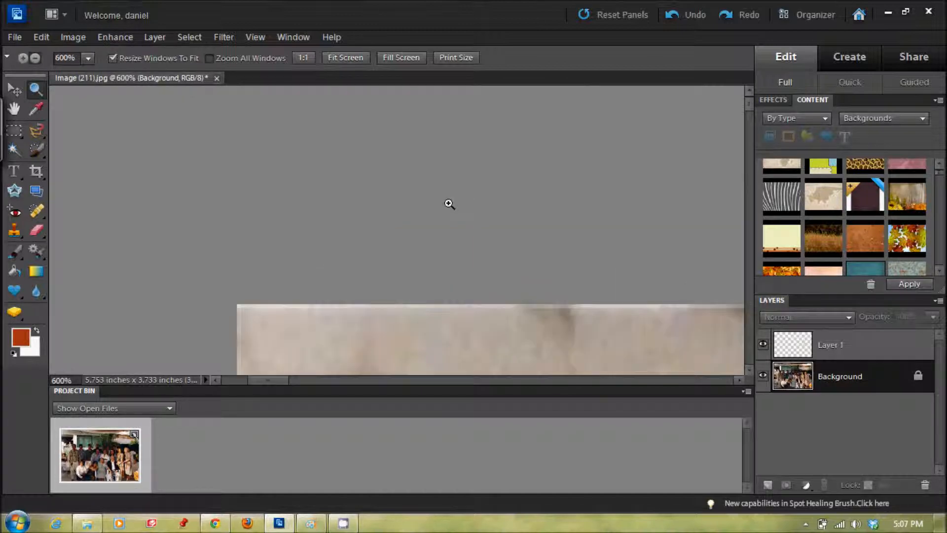
{"action": "left_click", "coordinate": [449, 203]}
{"action": "left_click", "coordinate": [449, 204]}
{"action": "left_click", "coordinate": [451, 205]}
{"action": "left_click", "coordinate": [452, 205]}
{"action": "left_click", "coordinate": [455, 204]}
{"action": "left_click", "coordinate": [461, 203]}
{"action": "left_click", "coordinate": [462, 203]}
- Clone skirt fabric over the upper part of the remaining pole, just below the dress top's gathered hem, with the 33 px Clone Stamp
{"action": "left_click_drag", "start_coordinate": [419, 379], "coordinate": [500, 380]}
{"action": "left_click_drag", "start_coordinate": [749, 175], "coordinate": [754, 308]}
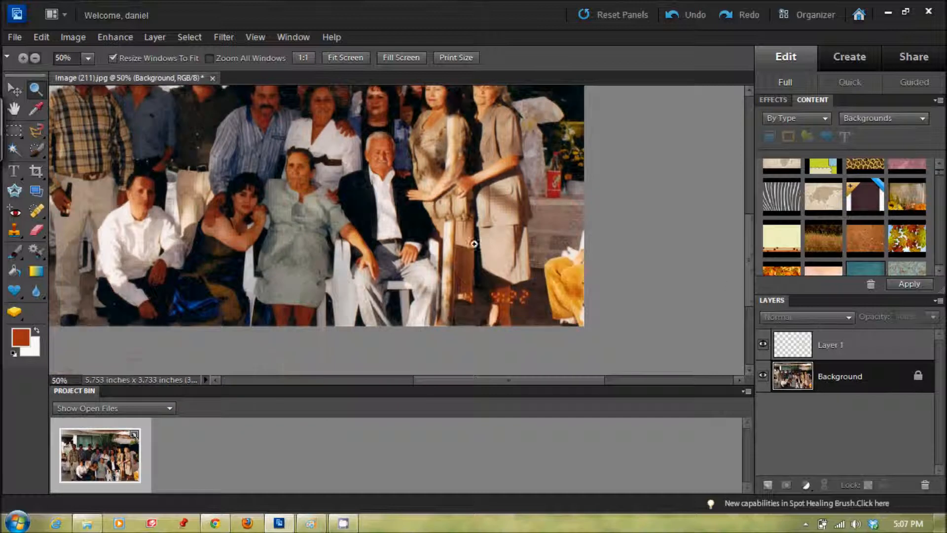
{"action": "left_click", "coordinate": [433, 256]}
{"action": "left_click", "coordinate": [469, 280]}
{"action": "left_click", "coordinate": [471, 252]}
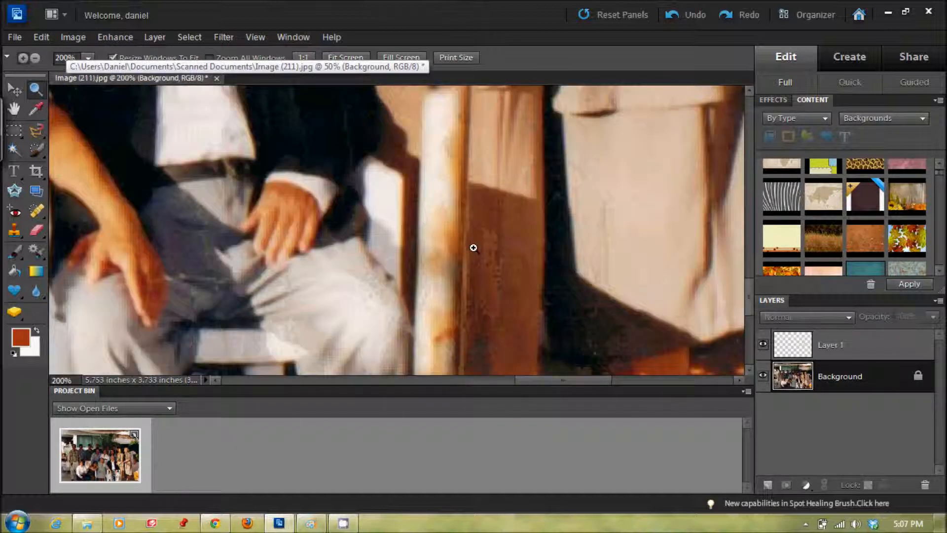
{"action": "left_click_drag", "start_coordinate": [755, 295], "coordinate": [750, 268]}
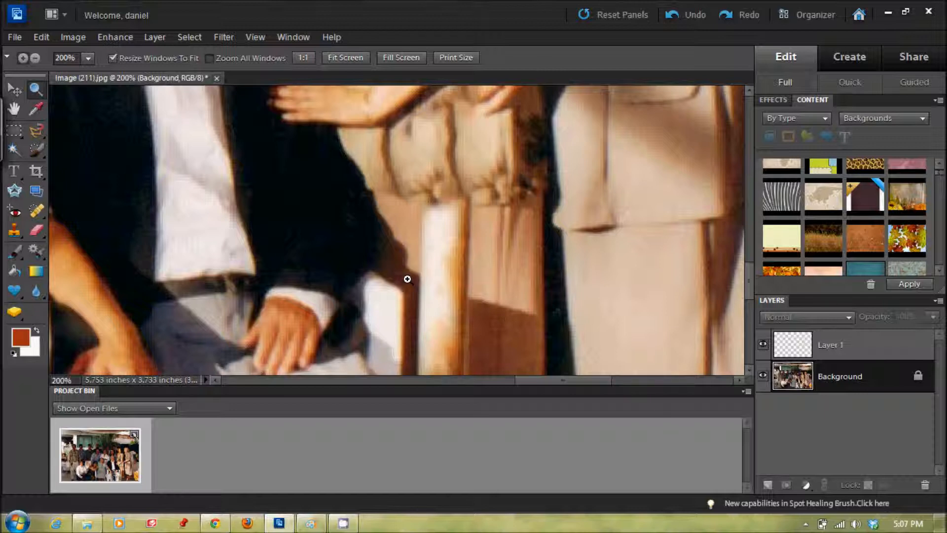
{"action": "left_click", "coordinate": [487, 244], "text": "alt"}
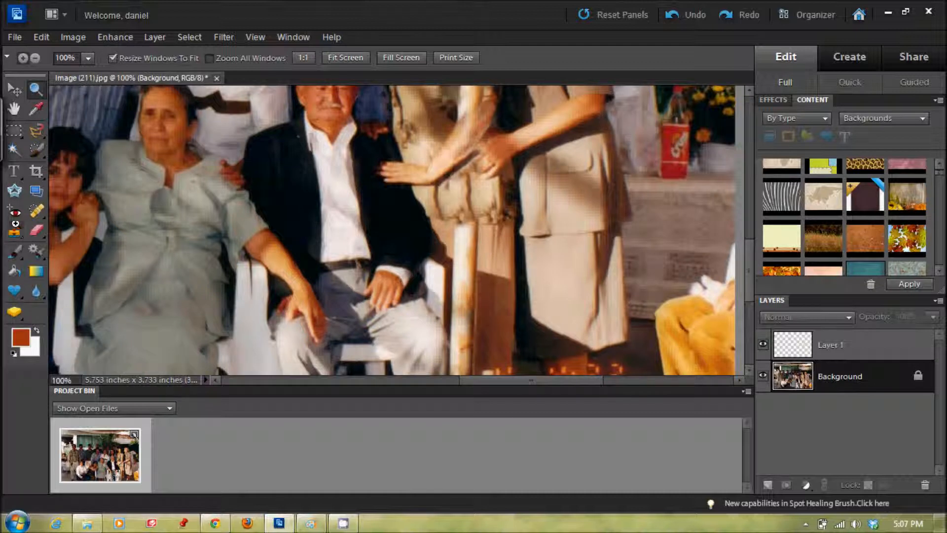
{"action": "key", "text": "s"}
{"action": "key", "text": "alt"}
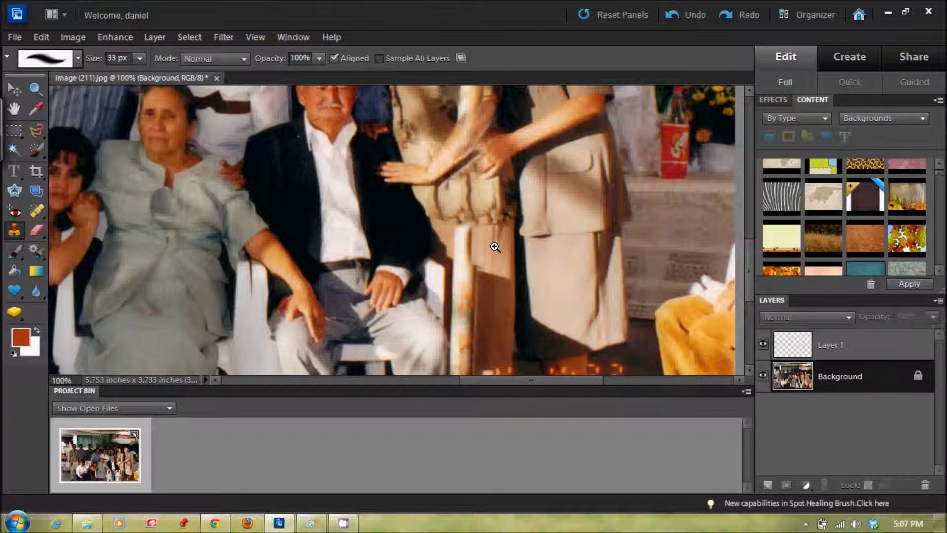
{"action": "left_click", "coordinate": [494, 246], "text": "alt"}
{"action": "left_click", "coordinate": [475, 244]}
{"action": "mouse_move", "coordinate": [475, 245]}
{"action": "left_mouse_down"}
{"action": "mouse_move", "coordinate": [455, 237]}
{"action": "mouse_move", "coordinate": [472, 238]}
{"action": "mouse_move", "coordinate": [447, 235]}
{"action": "mouse_move", "coordinate": [474, 257]}
{"action": "mouse_move", "coordinate": [455, 255]}
{"action": "mouse_move", "coordinate": [492, 247]}
{"action": "left_mouse_up"}
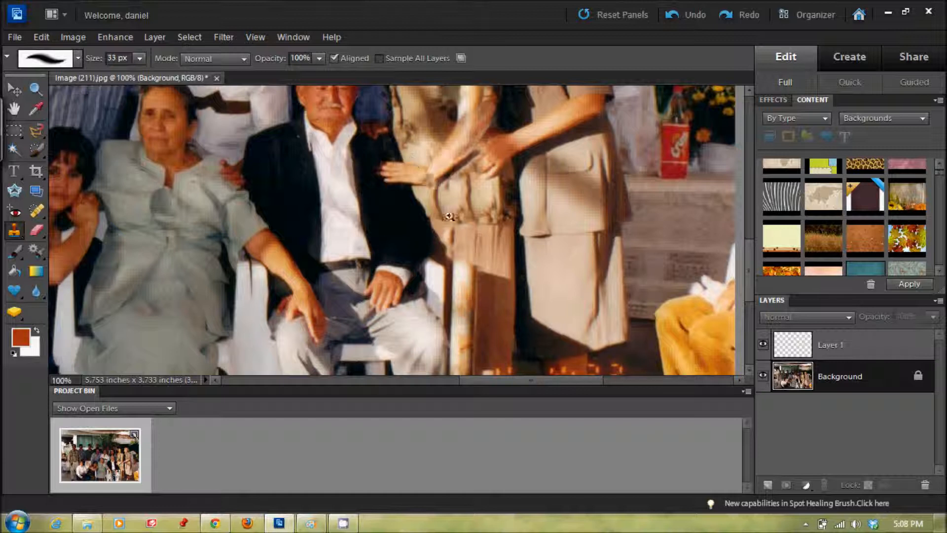
{"action": "left_click_drag", "start_coordinate": [479, 268], "coordinate": [459, 259]}
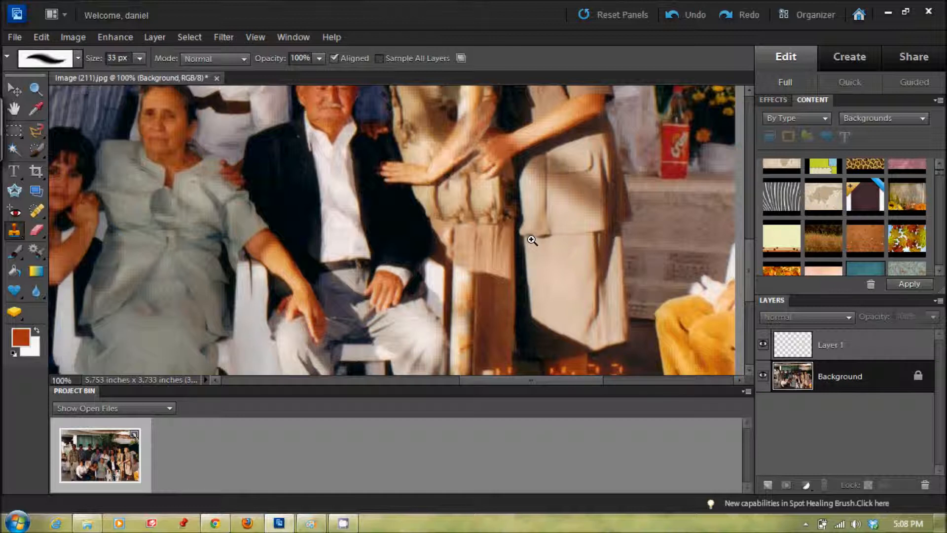
- Clone shaded skirt fabric down over the pole beside the seated man and over the pale marks near the skirt's lower edge
{"action": "left_click", "coordinate": [487, 312]}
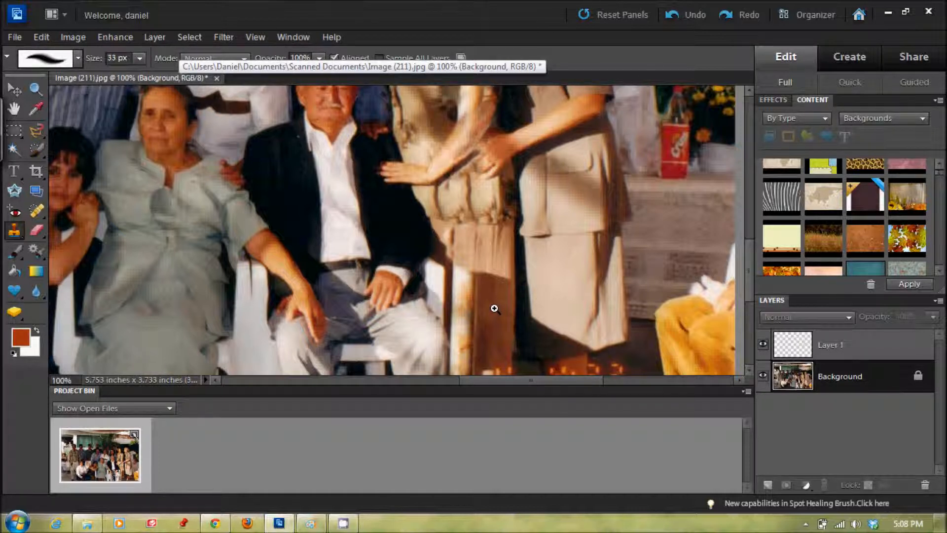
{"action": "mouse_move", "coordinate": [461, 284]}
{"action": "left_mouse_down"}
{"action": "mouse_move", "coordinate": [506, 298]}
{"action": "mouse_move", "coordinate": [460, 296]}
{"action": "mouse_move", "coordinate": [482, 310]}
{"action": "mouse_move", "coordinate": [461, 314]}
{"action": "mouse_move", "coordinate": [471, 327]}
{"action": "mouse_move", "coordinate": [466, 356]}
{"action": "mouse_move", "coordinate": [495, 342]}
{"action": "mouse_move", "coordinate": [507, 321]}
{"action": "mouse_move", "coordinate": [498, 344]}
{"action": "left_mouse_up"}
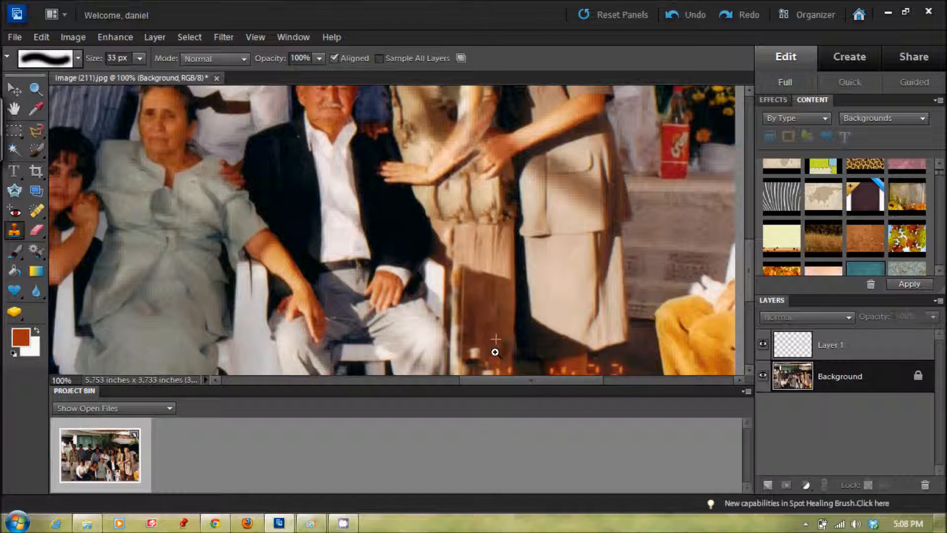
{"action": "scroll", "coordinate": [753, 290], "scroll_direction": "down", "scroll_amount": 3}
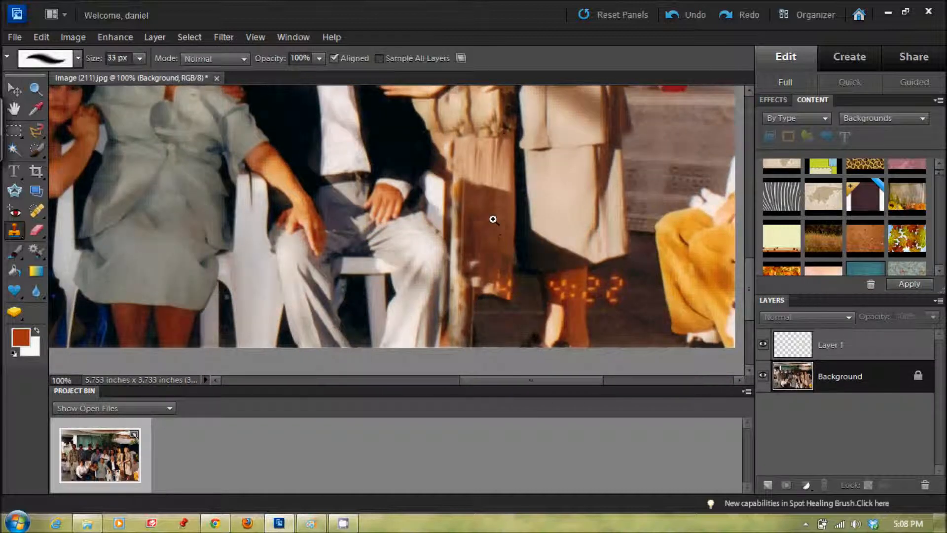
{"action": "left_click", "coordinate": [493, 199]}
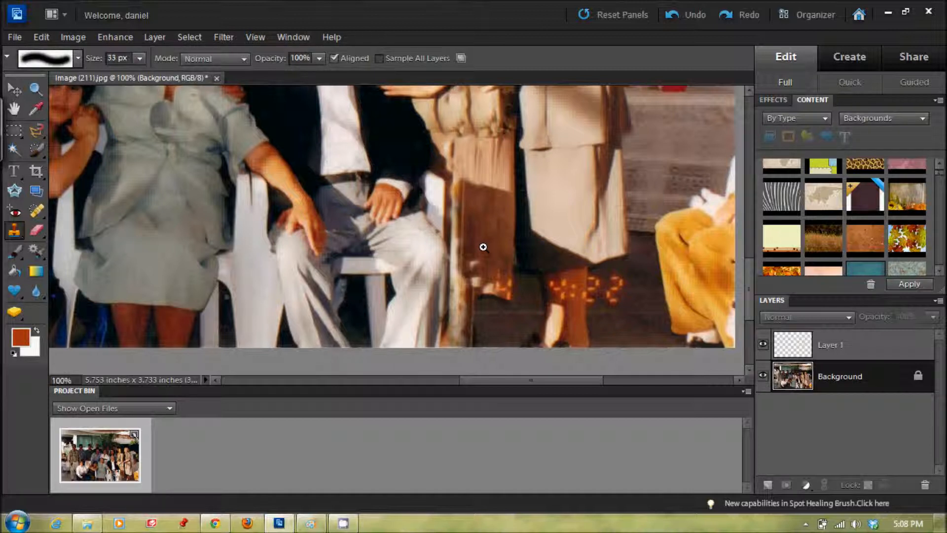
{"action": "left_click", "coordinate": [472, 264]}
{"action": "left_click", "coordinate": [478, 264]}
{"action": "left_click", "coordinate": [477, 278]}
{"action": "mouse_move", "coordinate": [478, 277]}
{"action": "left_mouse_down"}
{"action": "mouse_move", "coordinate": [490, 284]}
{"action": "mouse_move", "coordinate": [493, 275]}
{"action": "left_mouse_up"}
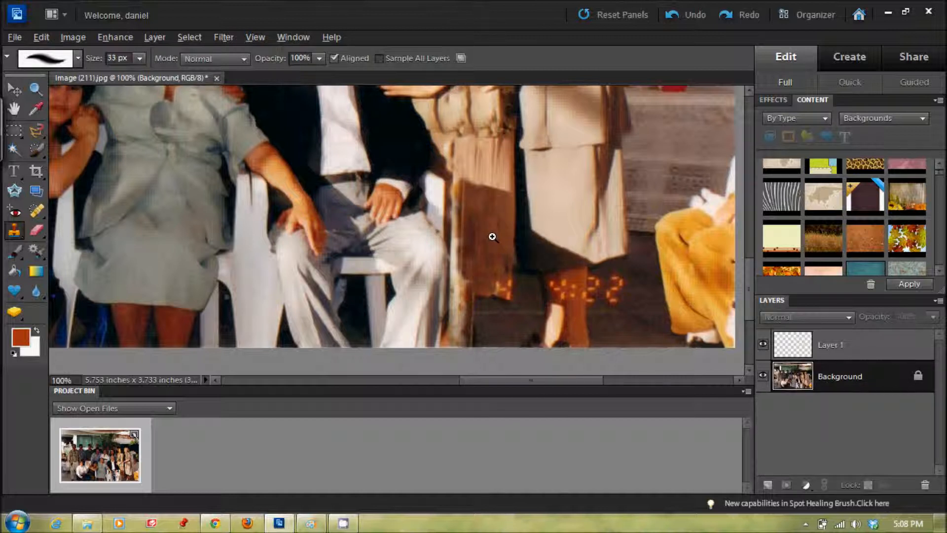
{"action": "left_click_drag", "start_coordinate": [495, 264], "coordinate": [506, 269]}
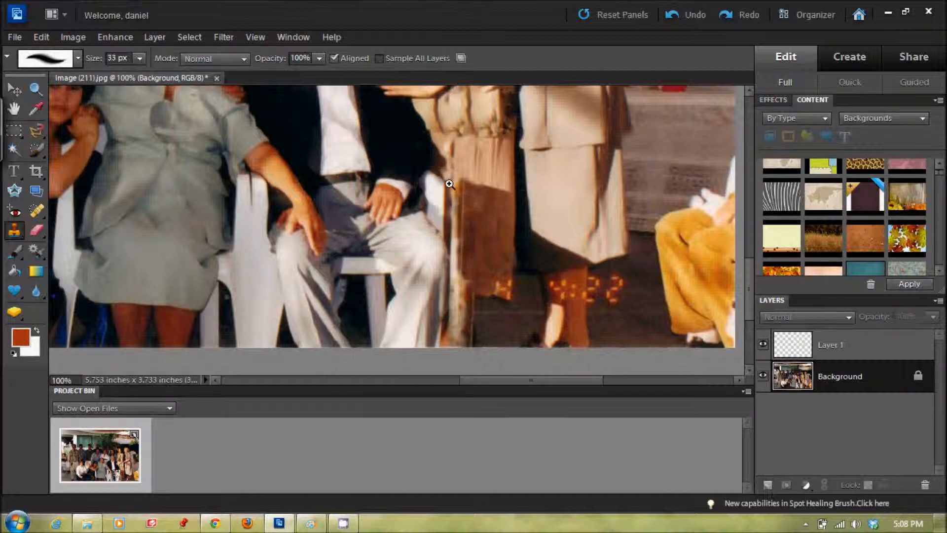
- Clone shaded skirt fabric over the pole's remaining edge between the seated man's chair and knee and the woman's skirt
{"action": "left_click", "coordinate": [479, 222], "text": "alt"}
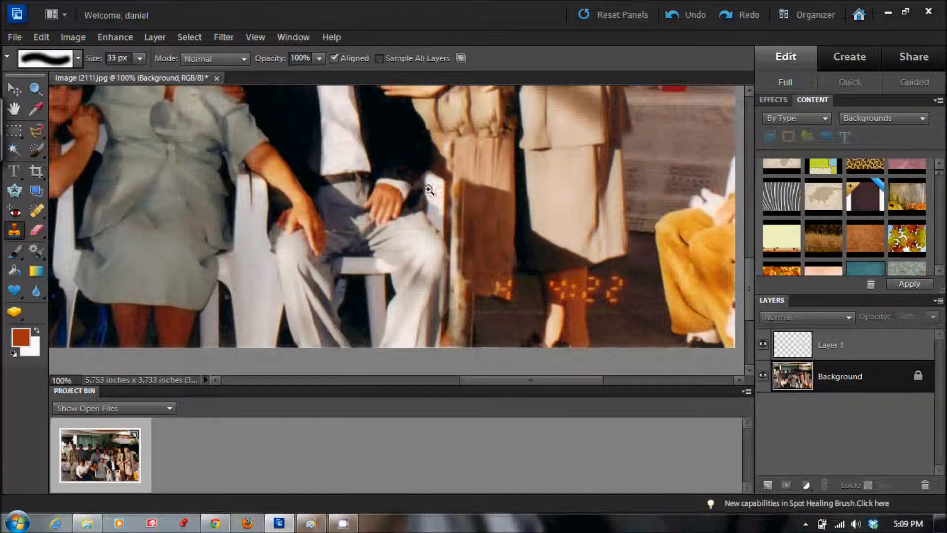
{"action": "mouse_move", "coordinate": [456, 186]}
{"action": "left_mouse_down"}
{"action": "mouse_move", "coordinate": [484, 210]}
{"action": "mouse_move", "coordinate": [550, 245]}
{"action": "mouse_move", "coordinate": [507, 209]}
{"action": "mouse_move", "coordinate": [458, 194]}
{"action": "mouse_move", "coordinate": [457, 245]}
{"action": "left_mouse_up"}
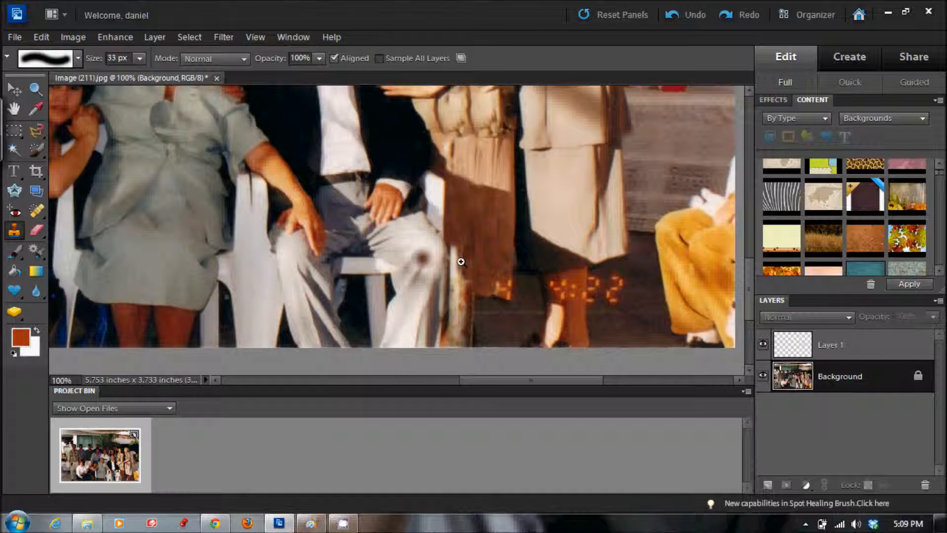
{"action": "left_click_drag", "start_coordinate": [460, 247], "coordinate": [460, 282]}
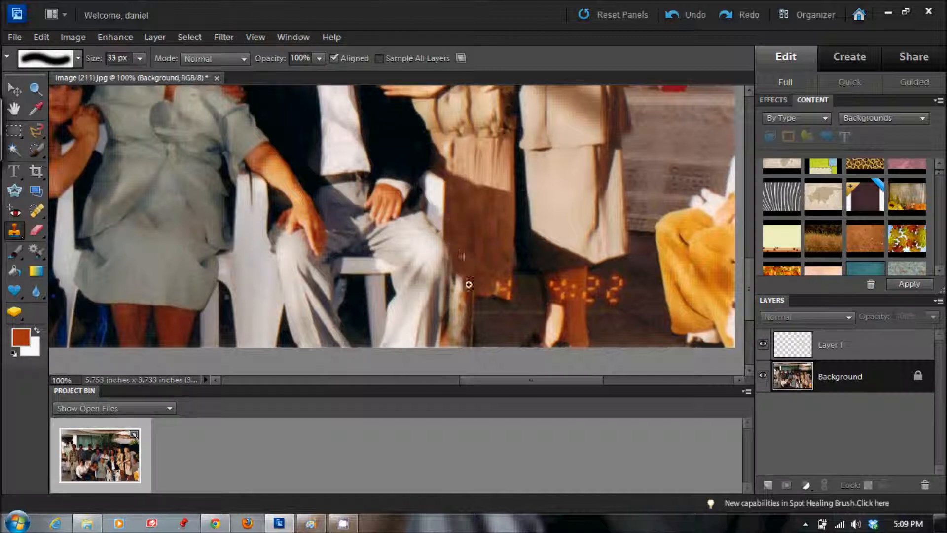
{"action": "left_click", "coordinate": [470, 247], "text": "alt"}
{"action": "mouse_move", "coordinate": [464, 264]}
{"action": "left_mouse_down"}
{"action": "mouse_move", "coordinate": [460, 286]}
{"action": "mouse_move", "coordinate": [469, 287]}
{"action": "mouse_move", "coordinate": [459, 290]}
{"action": "mouse_move", "coordinate": [495, 292]}
{"action": "left_mouse_up"}
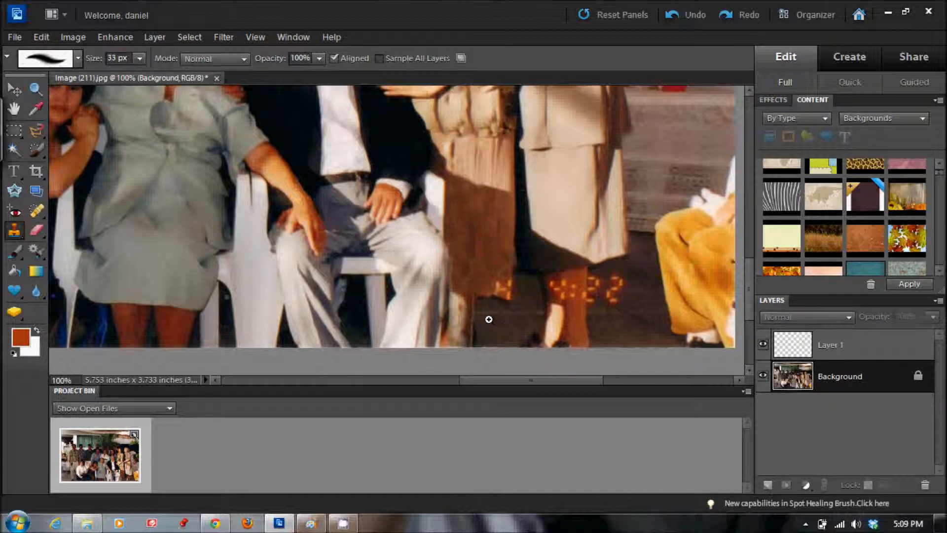
- Clone dark pavement over the foot of the pole below the skirt hem, beside the seated man's trouser leg
{"action": "left_click_drag", "start_coordinate": [465, 311], "coordinate": [491, 315]}
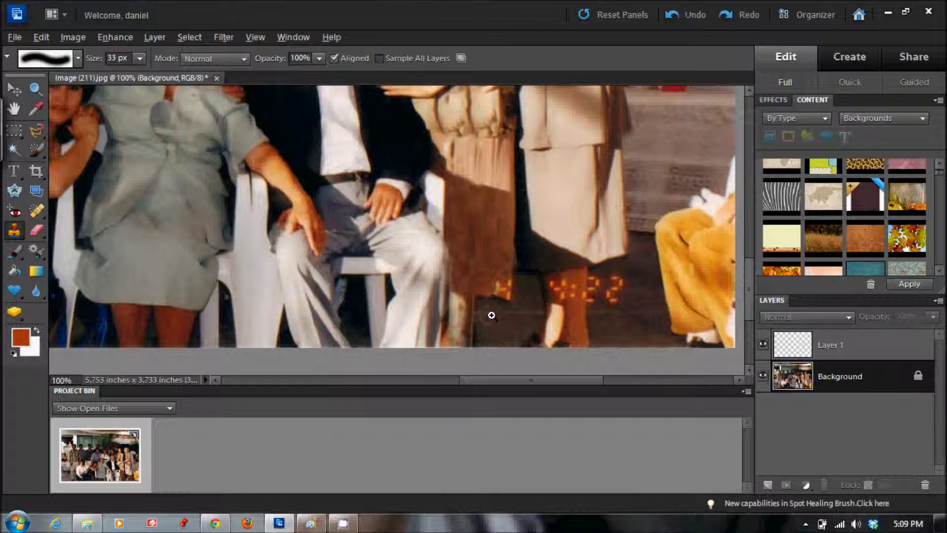
{"action": "left_click_drag", "start_coordinate": [474, 336], "coordinate": [457, 336]}
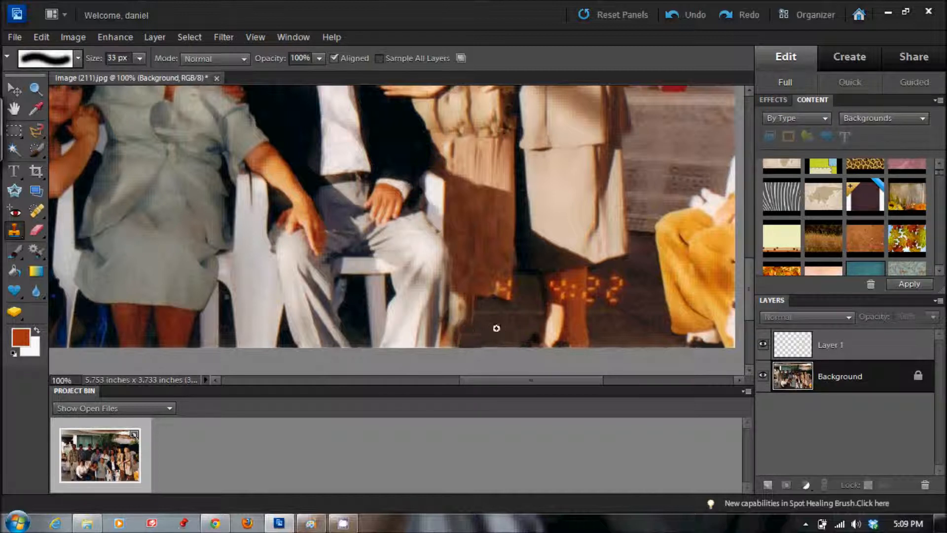
{"action": "left_click_drag", "start_coordinate": [466, 319], "coordinate": [469, 321]}
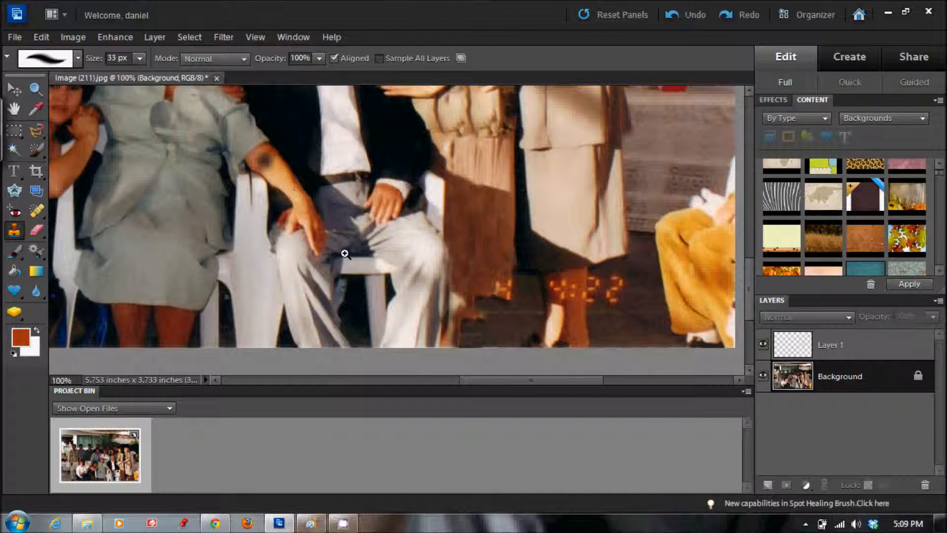
{"action": "mouse_move", "coordinate": [469, 308]}
{"action": "left_mouse_down"}
{"action": "mouse_move", "coordinate": [504, 329]}
{"action": "mouse_move", "coordinate": [485, 333]}
{"action": "mouse_move", "coordinate": [495, 318]}
{"action": "mouse_move", "coordinate": [514, 320]}
{"action": "mouse_move", "coordinate": [471, 324]}
{"action": "mouse_move", "coordinate": [498, 341]}
{"action": "left_mouse_up"}
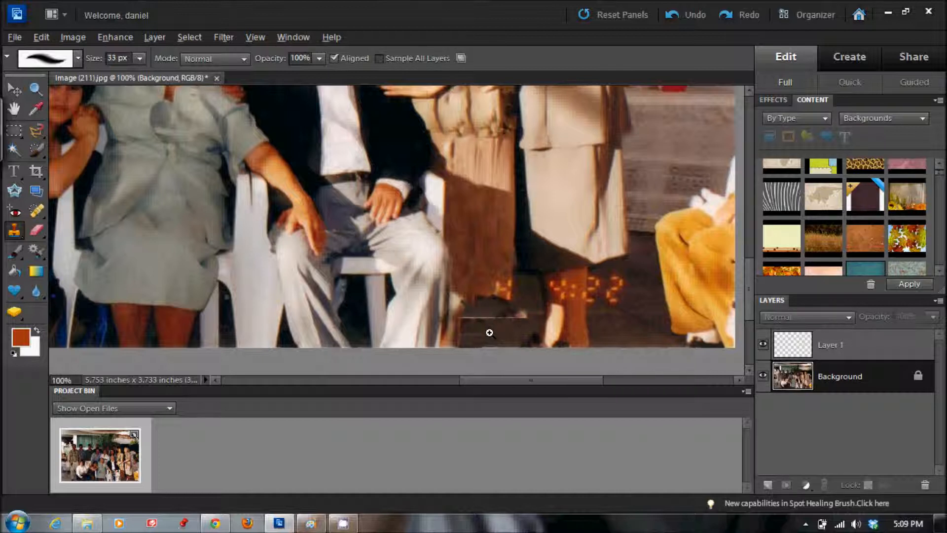
{"action": "mouse_move", "coordinate": [499, 317]}
{"action": "left_mouse_down"}
{"action": "mouse_move", "coordinate": [527, 317]}
{"action": "mouse_move", "coordinate": [474, 316]}
{"action": "mouse_move", "coordinate": [494, 337]}
{"action": "left_mouse_up"}
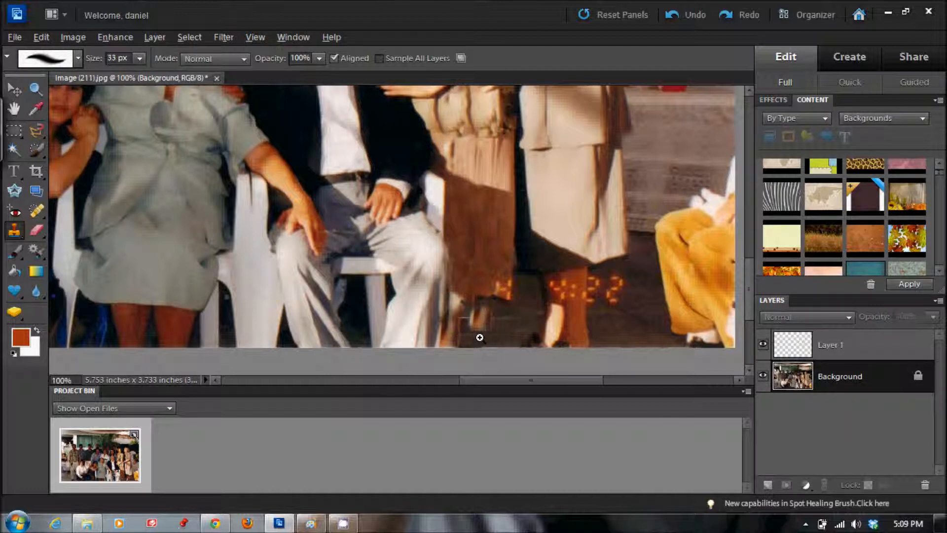
- Clone pavement sampled near the standing woman's feet over the stray pole fragments below the skirt hem
{"action": "left_click", "coordinate": [482, 337], "text": "alt"}
{"action": "left_click_drag", "start_coordinate": [498, 329], "coordinate": [479, 321]}
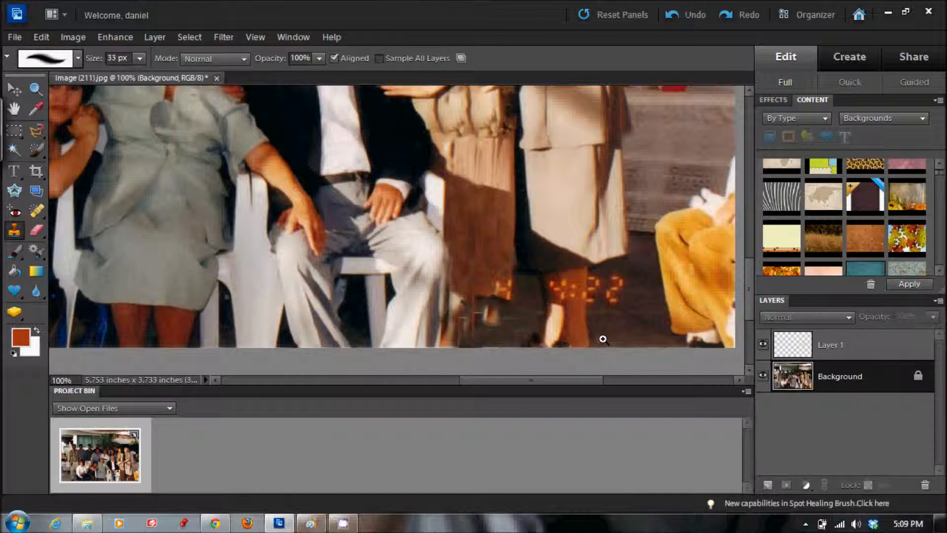
{"action": "left_click", "coordinate": [629, 312], "text": "alt"}
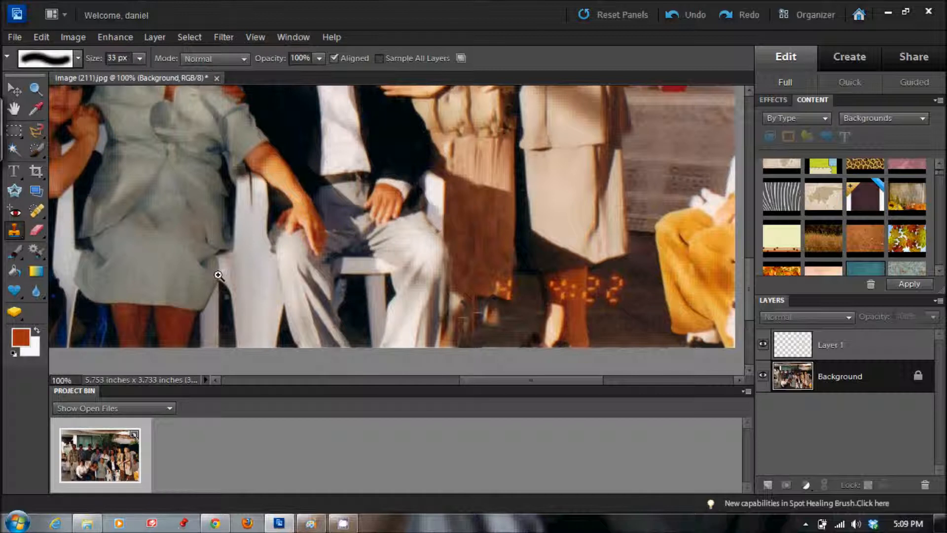
{"action": "mouse_move", "coordinate": [493, 319]}
{"action": "left_mouse_down"}
{"action": "mouse_move", "coordinate": [478, 313]}
{"action": "mouse_move", "coordinate": [467, 328]}
{"action": "mouse_move", "coordinate": [477, 310]}
{"action": "mouse_move", "coordinate": [490, 331]}
{"action": "left_mouse_up"}
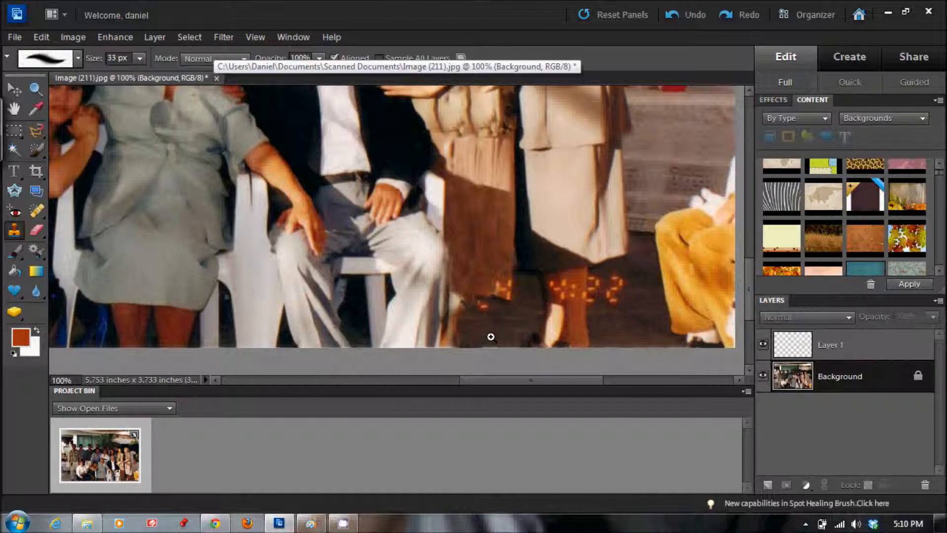
- Clone dark pavement over the orange date-stamp fragment below the skirt hem and the pole remnant beside the seated man's trouser leg
{"action": "left_click", "coordinate": [489, 334], "text": "alt"}
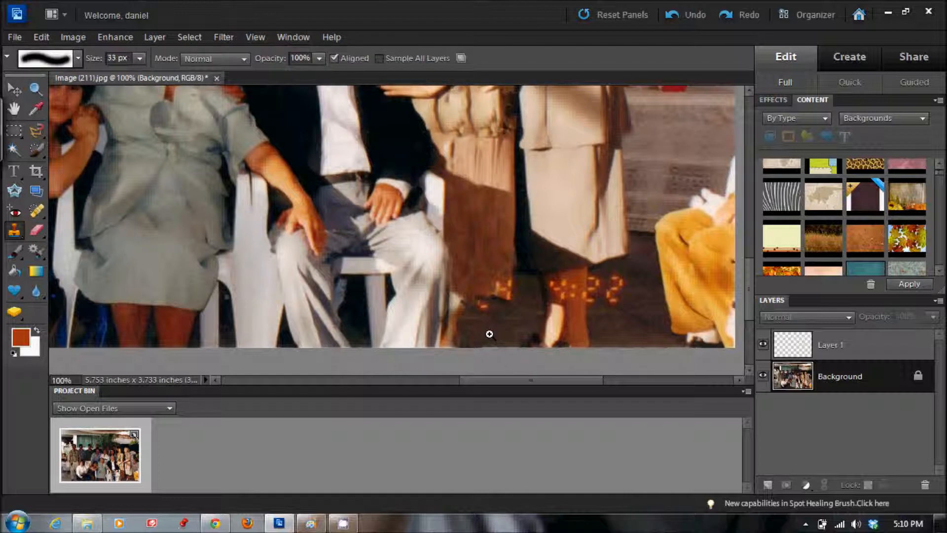
{"action": "mouse_move", "coordinate": [481, 313]}
{"action": "left_mouse_down"}
{"action": "mouse_move", "coordinate": [459, 303]}
{"action": "mouse_move", "coordinate": [486, 311]}
{"action": "mouse_move", "coordinate": [457, 321]}
{"action": "mouse_move", "coordinate": [455, 338]}
{"action": "left_mouse_up"}
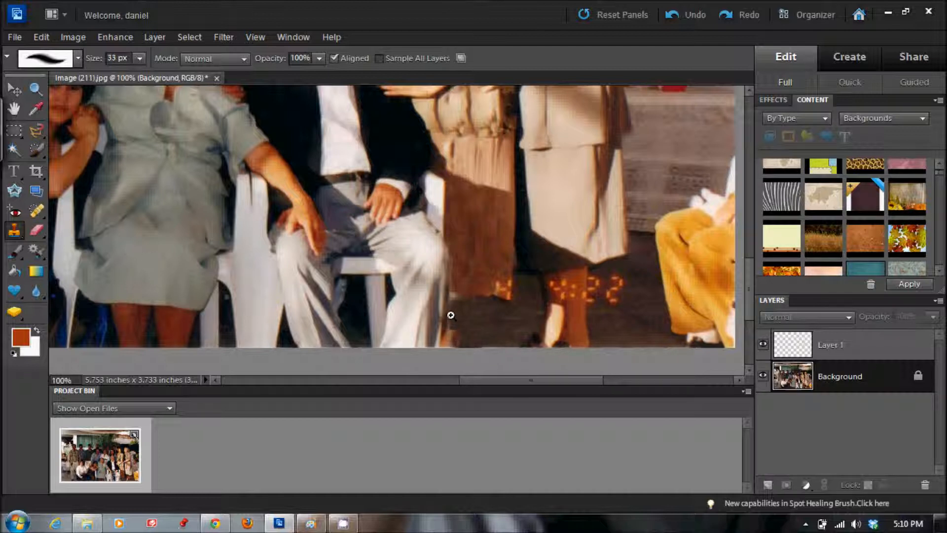
{"action": "left_click_drag", "start_coordinate": [452, 317], "coordinate": [451, 325]}
- Select the older standing woman's shaded lower leg with the 17 px Selection Brush, and copy and paste it onto a new layer
{"action": "scroll", "coordinate": [745, 275], "scroll_direction": "down", "scroll_amount": 3}
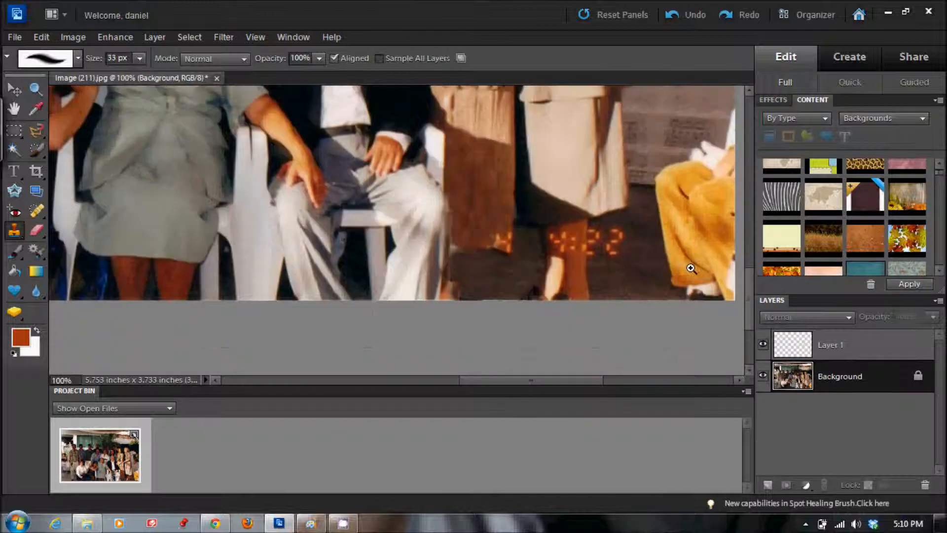
{"action": "left_click", "coordinate": [37, 148]}
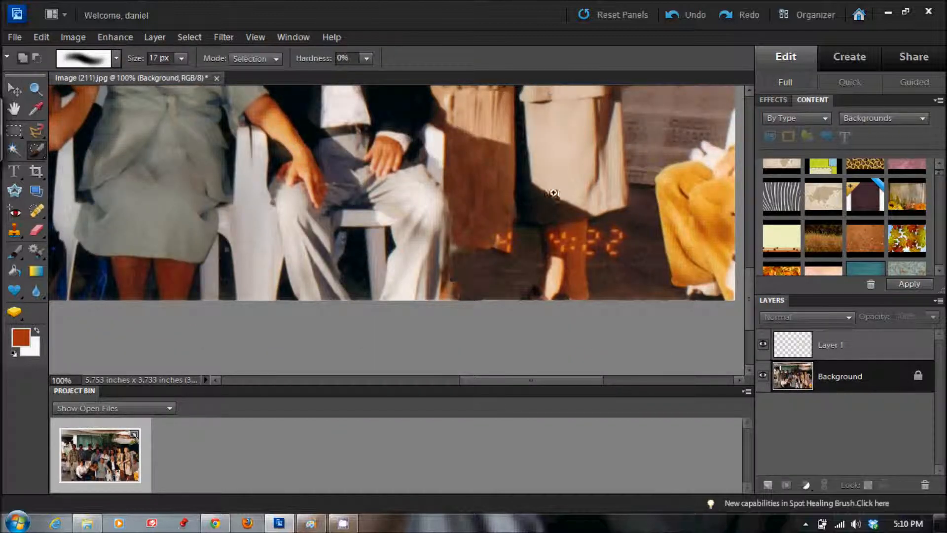
{"action": "mouse_move", "coordinate": [569, 263]}
{"action": "left_mouse_down"}
{"action": "mouse_move", "coordinate": [578, 296]}
{"action": "mouse_move", "coordinate": [568, 297]}
{"action": "mouse_move", "coordinate": [571, 270]}
{"action": "mouse_move", "coordinate": [557, 300]}
{"action": "mouse_move", "coordinate": [579, 296]}
{"action": "left_mouse_up"}
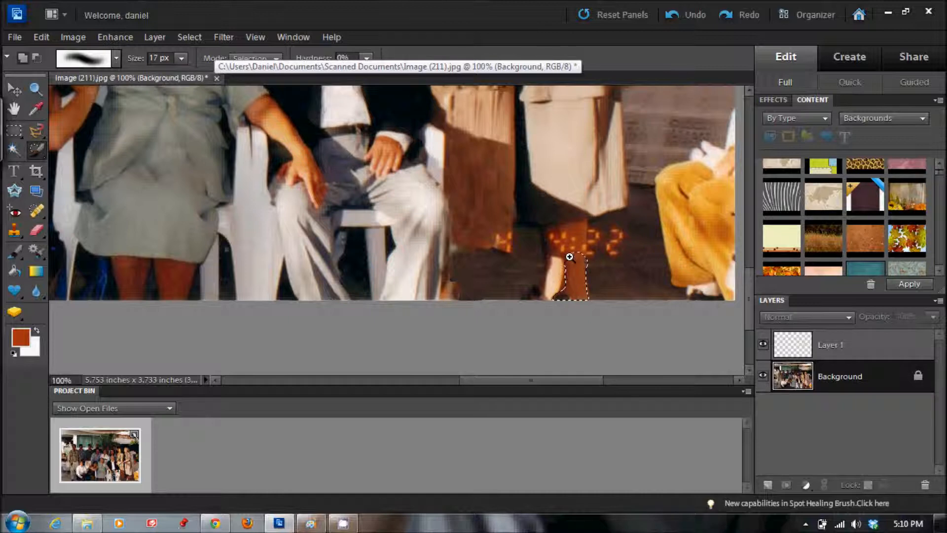
{"action": "left_click", "coordinate": [41, 37]}
{"action": "left_click", "coordinate": [69, 115]}
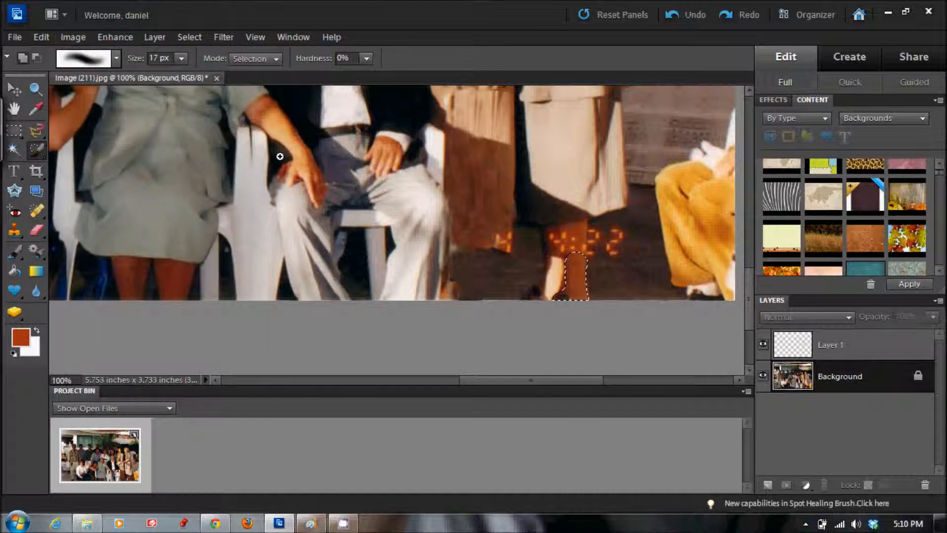
{"action": "left_click", "coordinate": [41, 37]}
{"action": "left_click", "coordinate": [94, 143]}
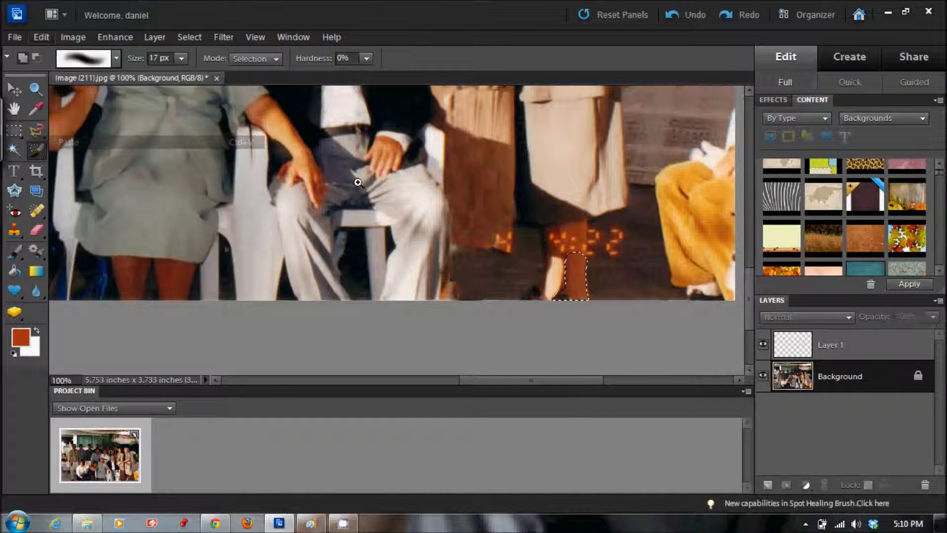
- Move the pasted leg under the neighbouring woman's skirt hem beside the seated man's trousers, and scale it to 113% in width and height
{"action": "key", "text": "v"}
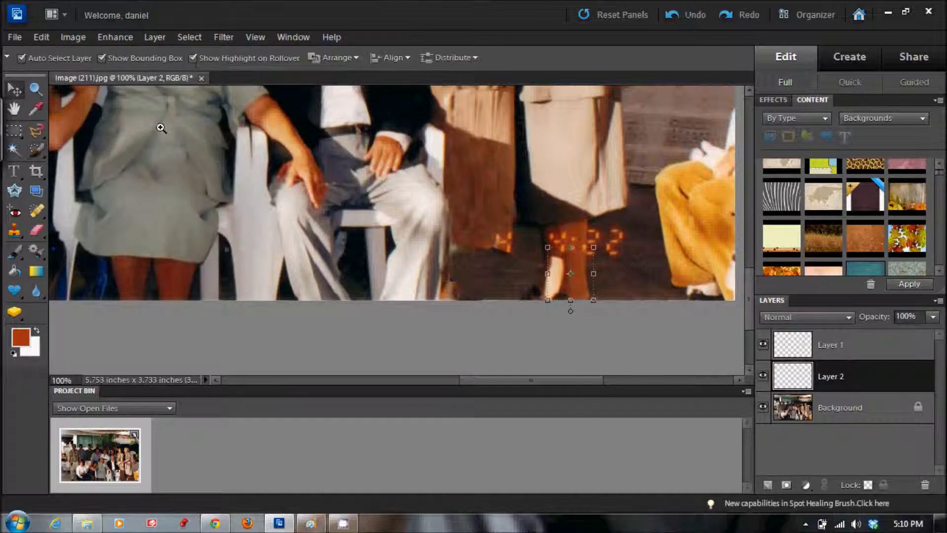
{"action": "left_click_drag", "start_coordinate": [567, 271], "coordinate": [456, 240]}
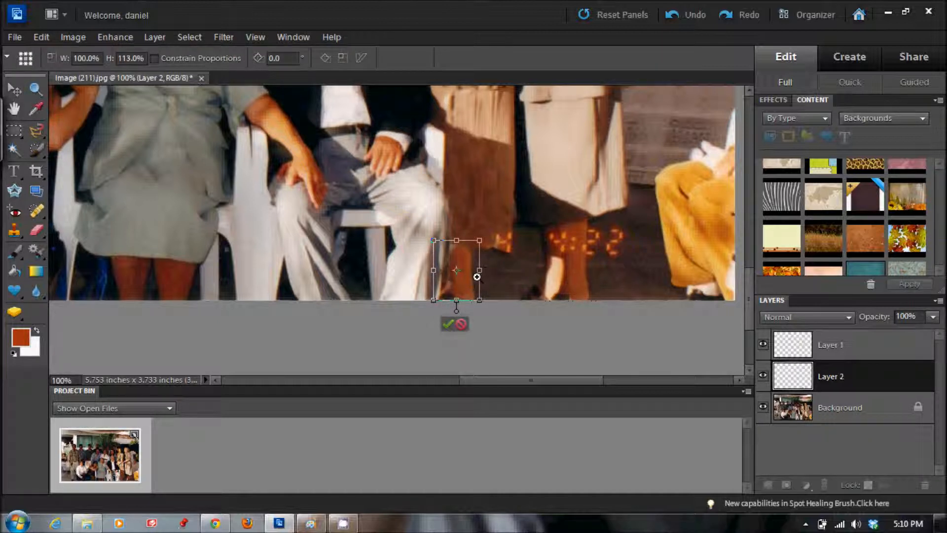
{"action": "left_click_drag", "start_coordinate": [461, 284], "coordinate": [422, 270]}
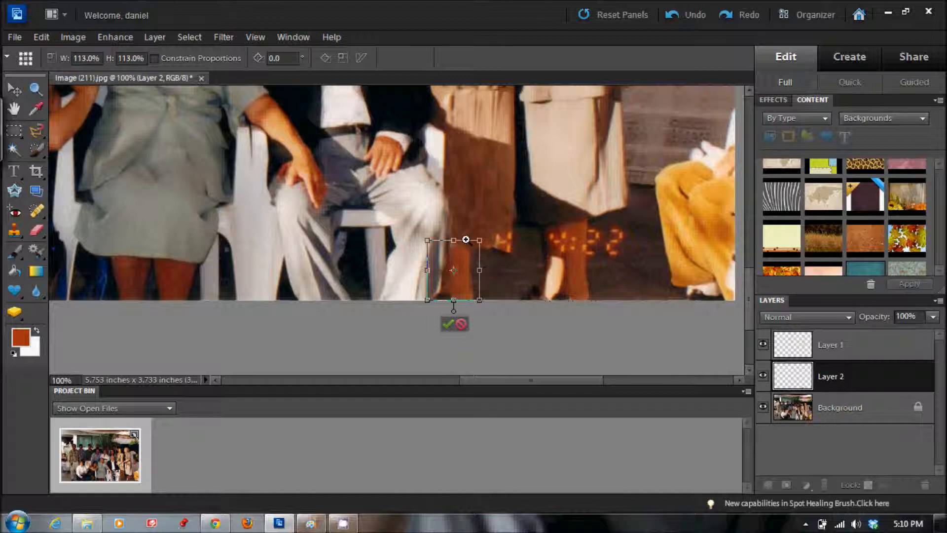
{"action": "left_click", "coordinate": [447, 322]}
- Try to blend the top of the pasted leg into the skirt hem with the Spot Healing Brush
{"action": "key", "text": "e"}
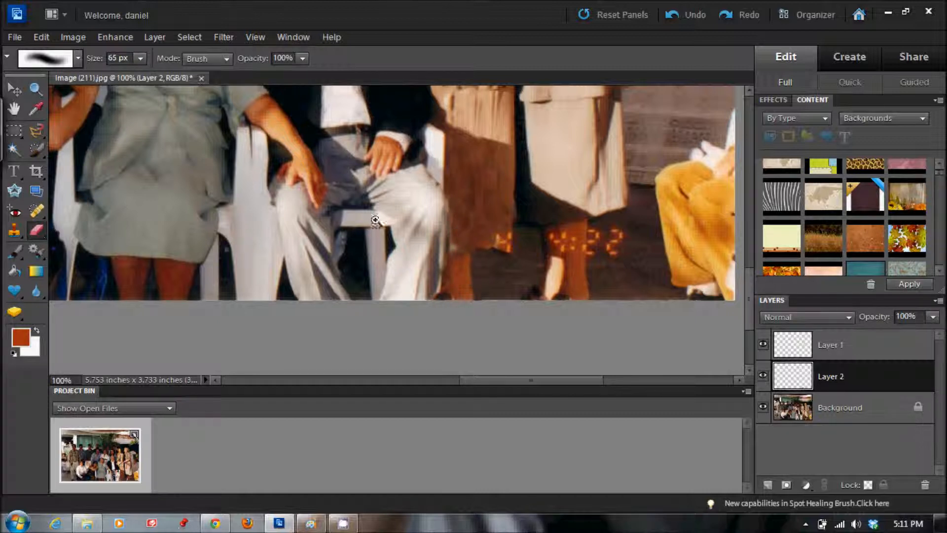
{"action": "left_click", "coordinate": [36, 210]}
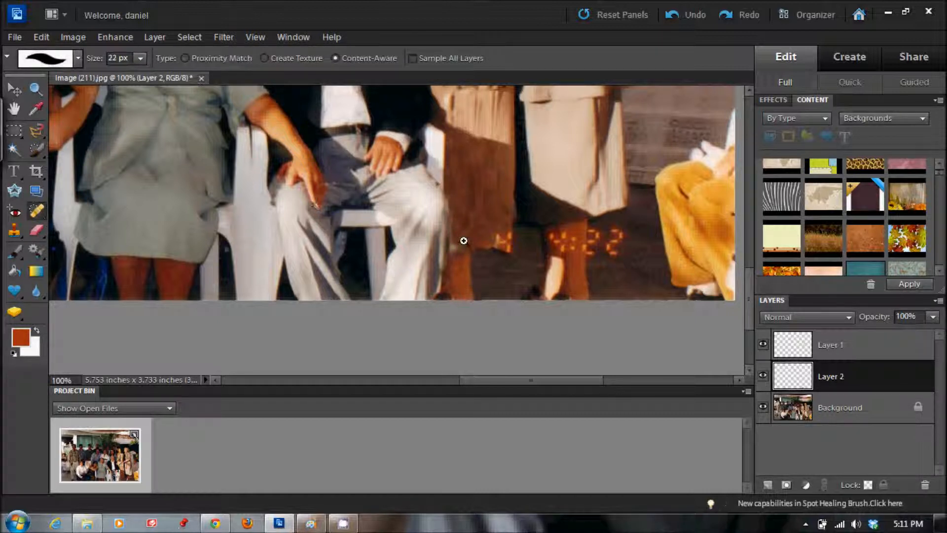
{"action": "left_click", "coordinate": [452, 245]}
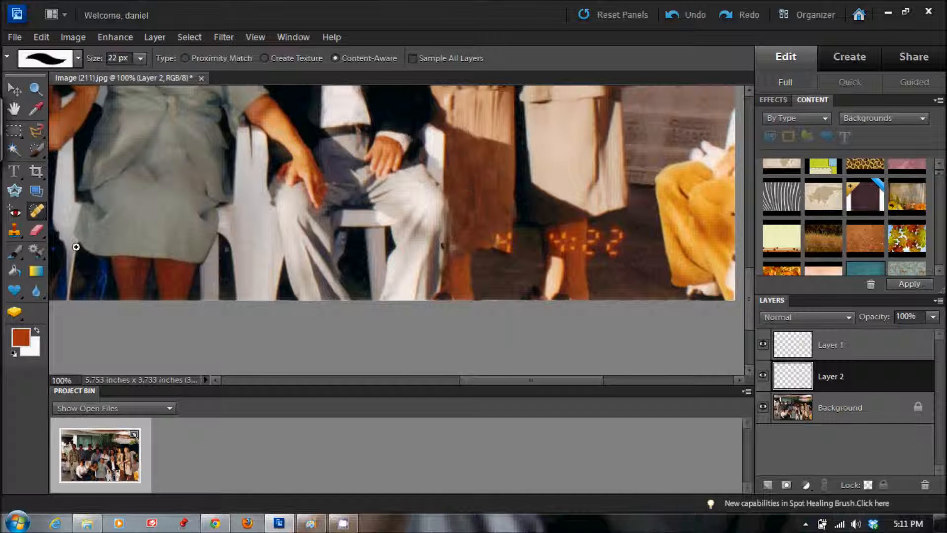
{"action": "left_click", "coordinate": [38, 230]}
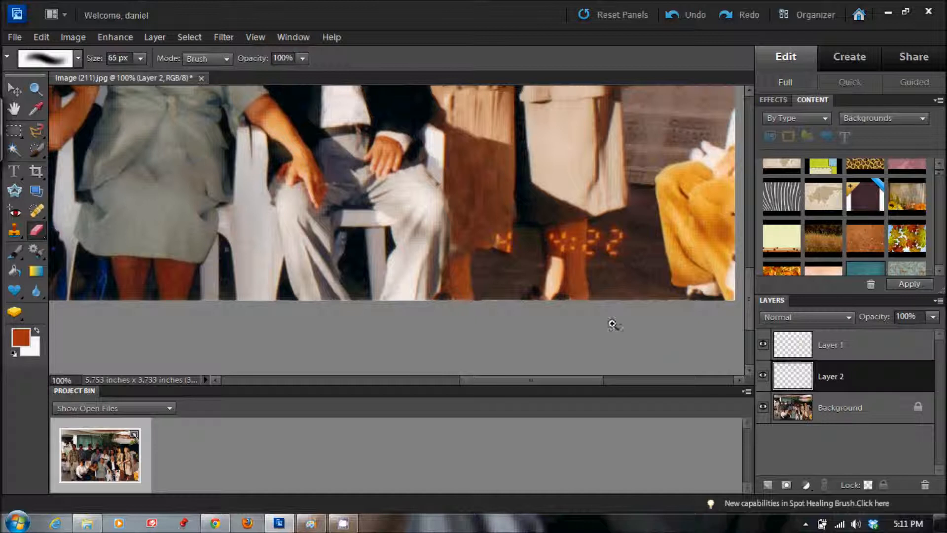
- Paint thin shadow lines along the woman's skirt hem and sleeve edge with a black 11 px Multiply brush at 53% opacity
{"action": "key", "text": "b"}
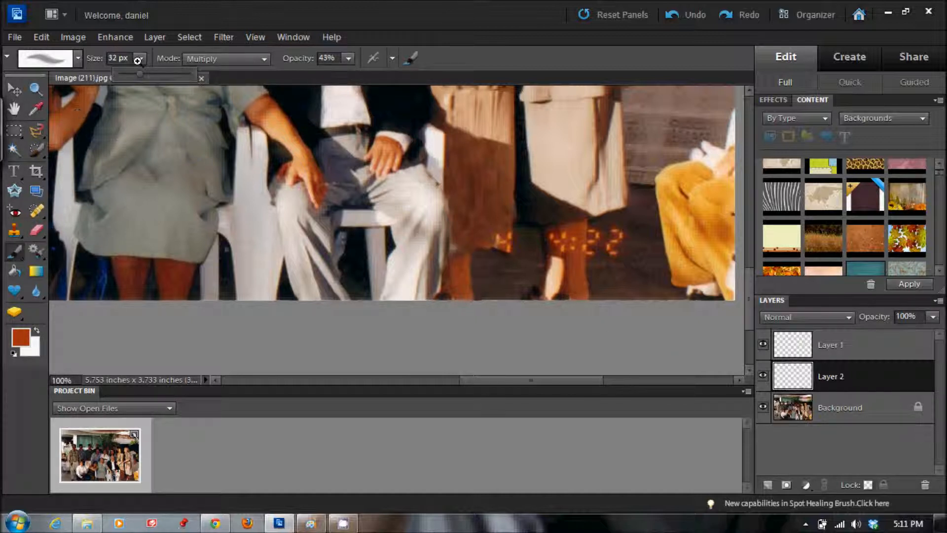
{"action": "left_click_drag", "start_coordinate": [137, 73], "coordinate": [128, 74]}
{"action": "left_click_drag", "start_coordinate": [126, 72], "coordinate": [125, 73]}
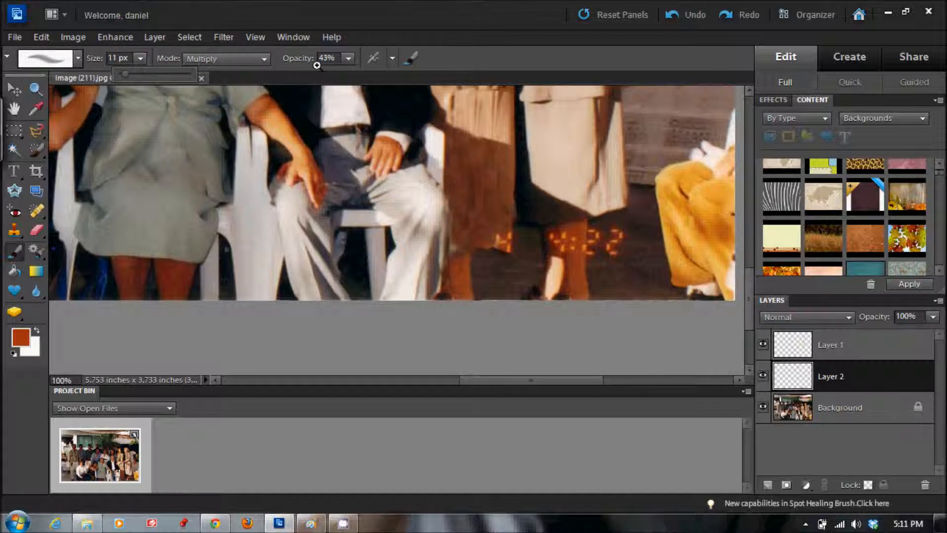
{"action": "left_click", "coordinate": [14, 353]}
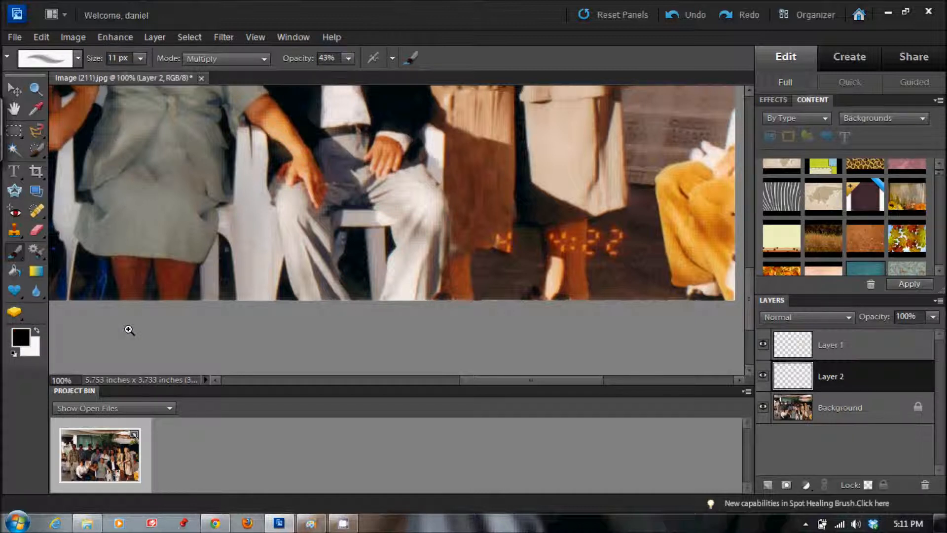
{"action": "left_click", "coordinate": [347, 58]}
{"action": "left_click_drag", "start_coordinate": [349, 74], "coordinate": [354, 74]}
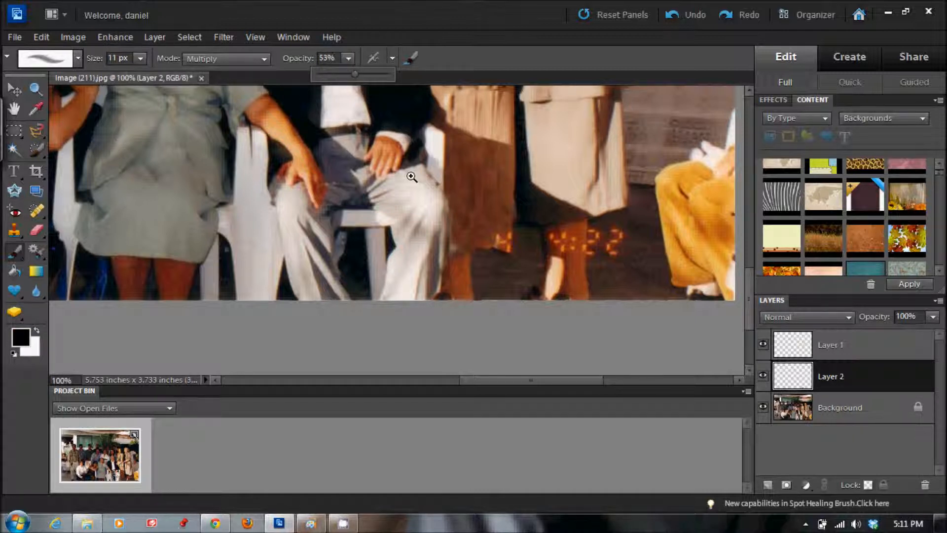
{"action": "left_click", "coordinate": [502, 251]}
{"action": "left_click_drag", "start_coordinate": [495, 250], "coordinate": [448, 245]}
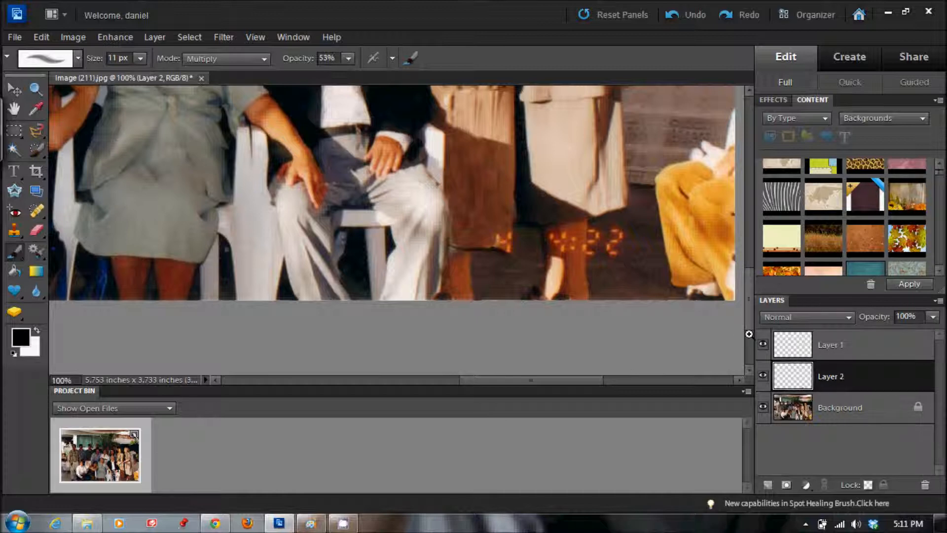
{"action": "left_click_drag", "start_coordinate": [750, 313], "coordinate": [744, 249]}
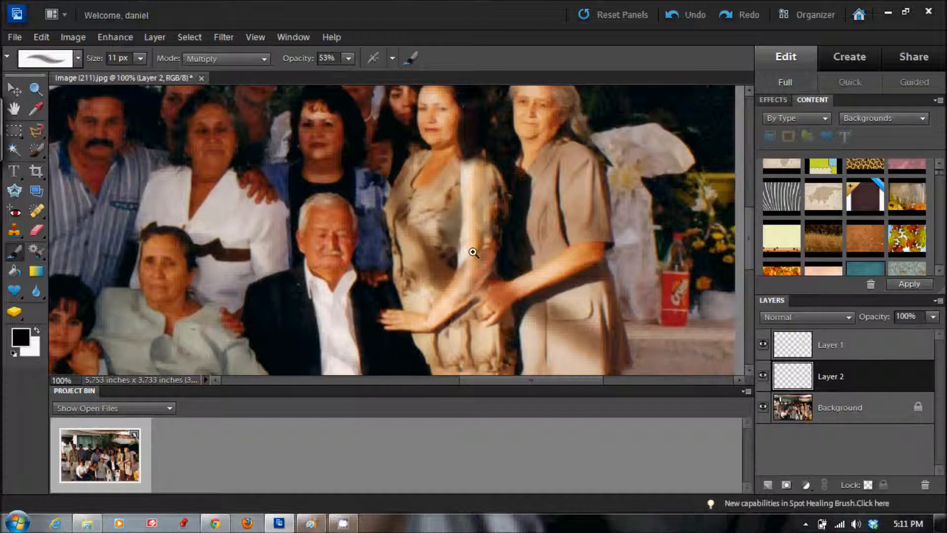
{"action": "left_click_drag", "start_coordinate": [493, 246], "coordinate": [460, 258]}
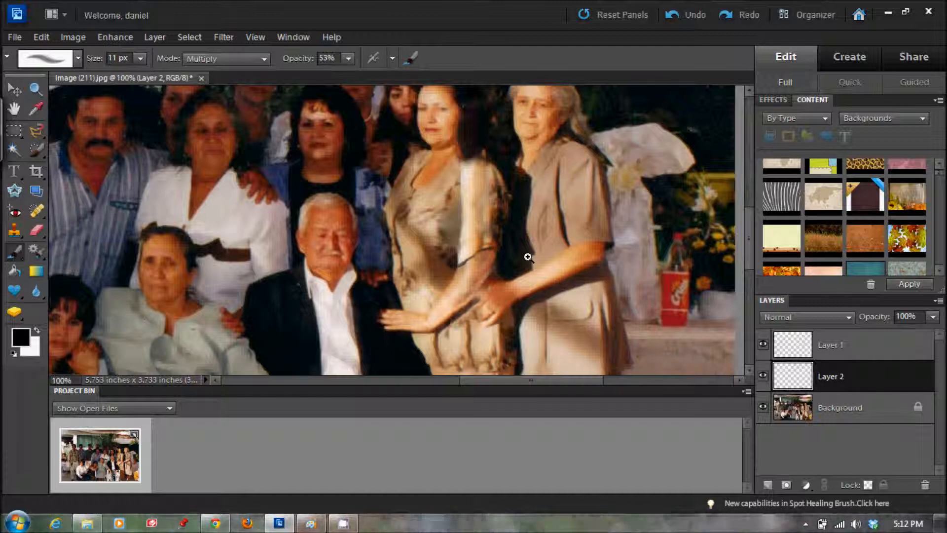
- Examine the whole retouched group photo for remaining distractions
{"action": "left_click", "coordinate": [35, 88]}
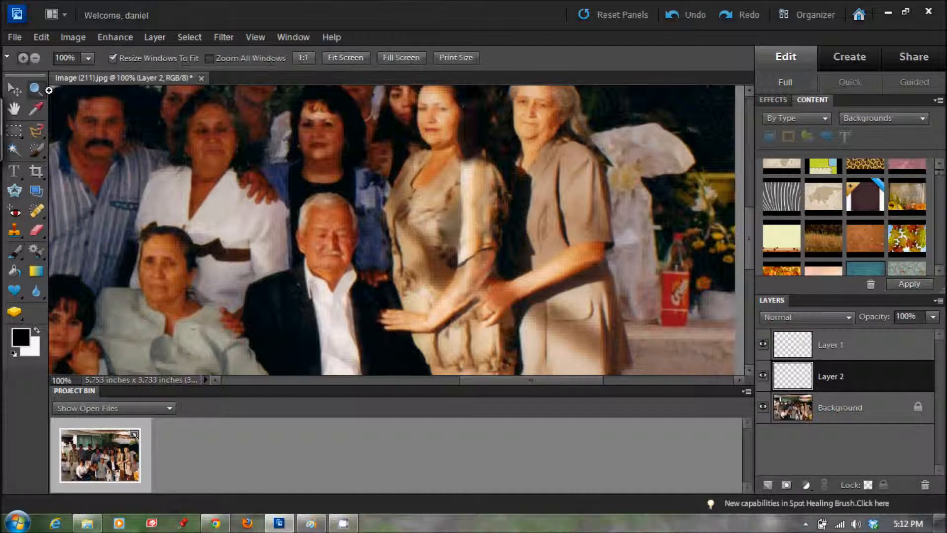
{"action": "left_click", "coordinate": [35, 61]}
{"action": "left_click", "coordinate": [206, 160]}
{"action": "left_click", "coordinate": [213, 169]}
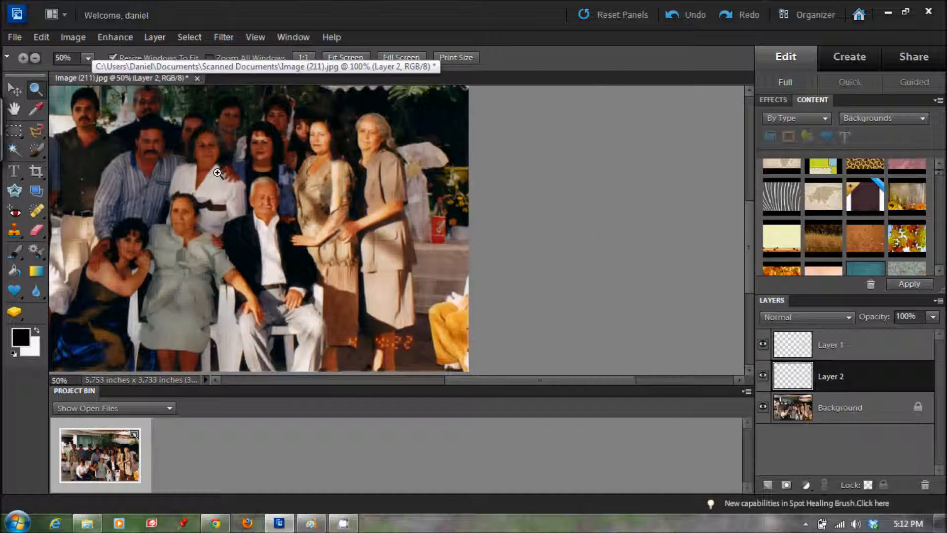
{"action": "left_click", "coordinate": [219, 172]}
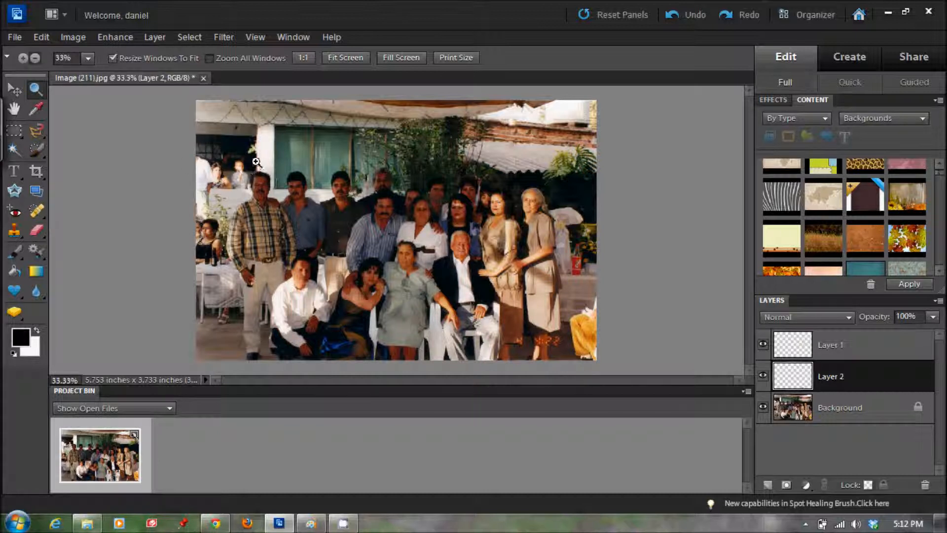
{"action": "scroll", "coordinate": [253, 170], "scroll_direction": "down", "scroll_amount": 1}
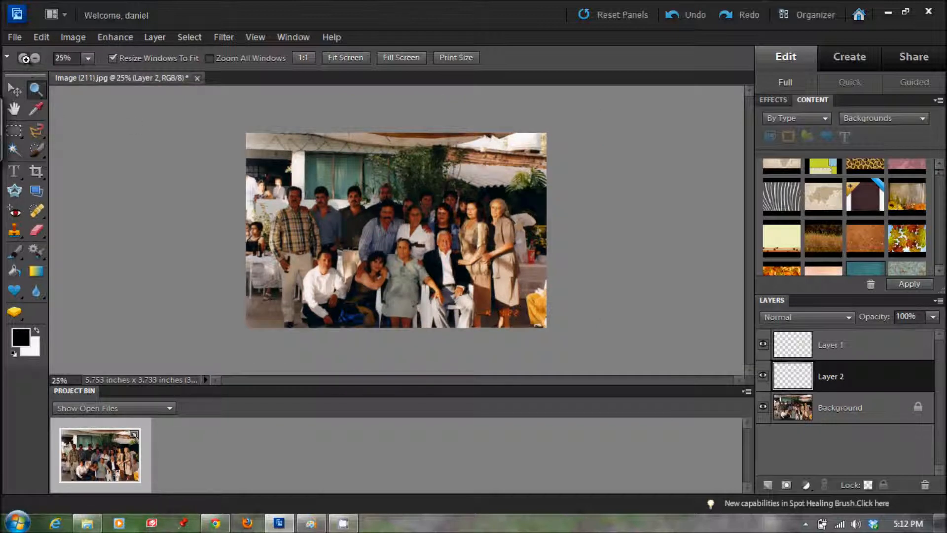
- Remove the wooden window bar above the two men on the Background layer with the 22 px content-aware Spot Healing Brush
{"action": "left_click", "coordinate": [340, 195]}
{"action": "left_click", "coordinate": [340, 197]}
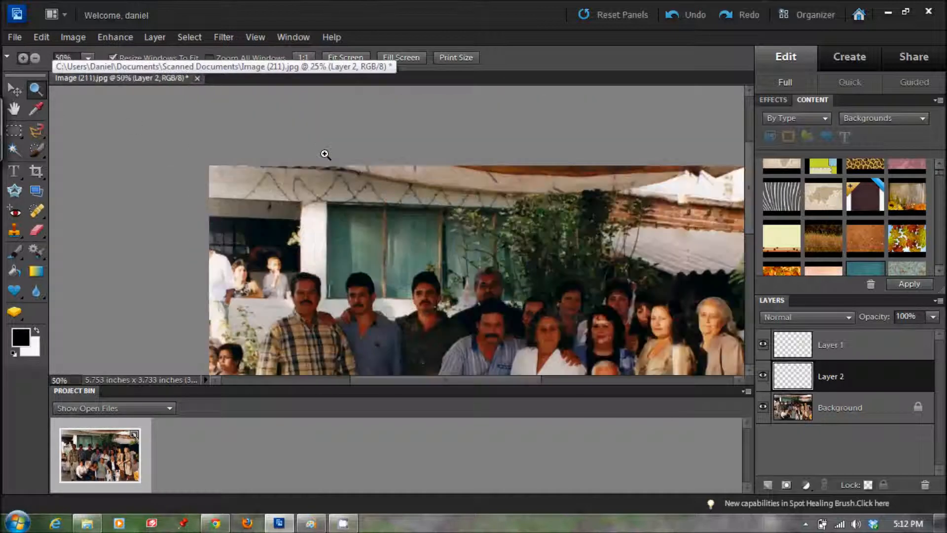
{"action": "left_click", "coordinate": [424, 225]}
{"action": "left_click", "coordinate": [370, 212]}
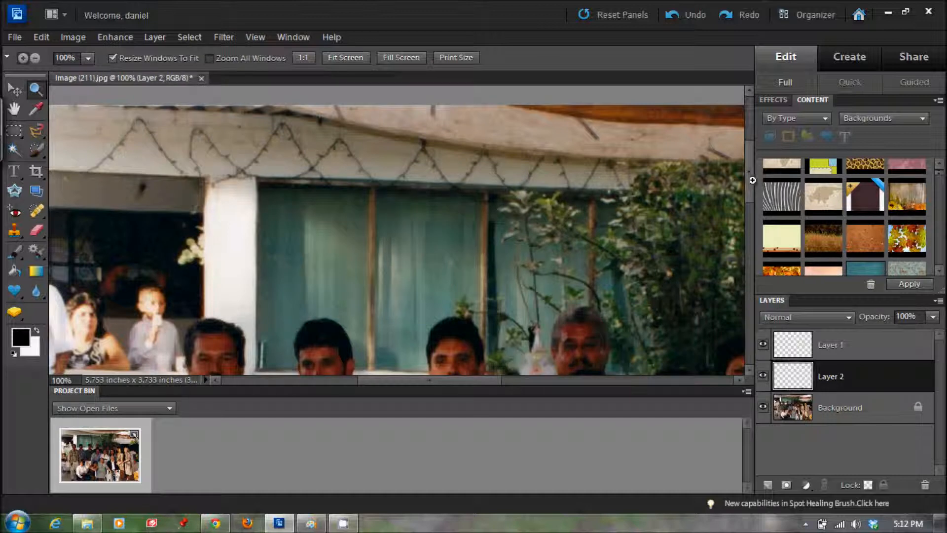
{"action": "scroll", "coordinate": [756, 180], "scroll_direction": "down", "scroll_amount": 2}
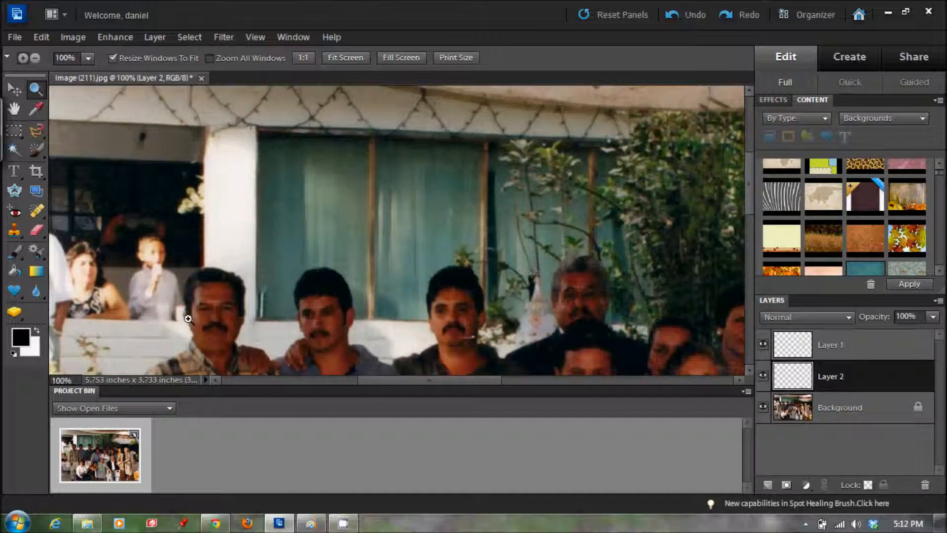
{"action": "left_click", "coordinate": [36, 210]}
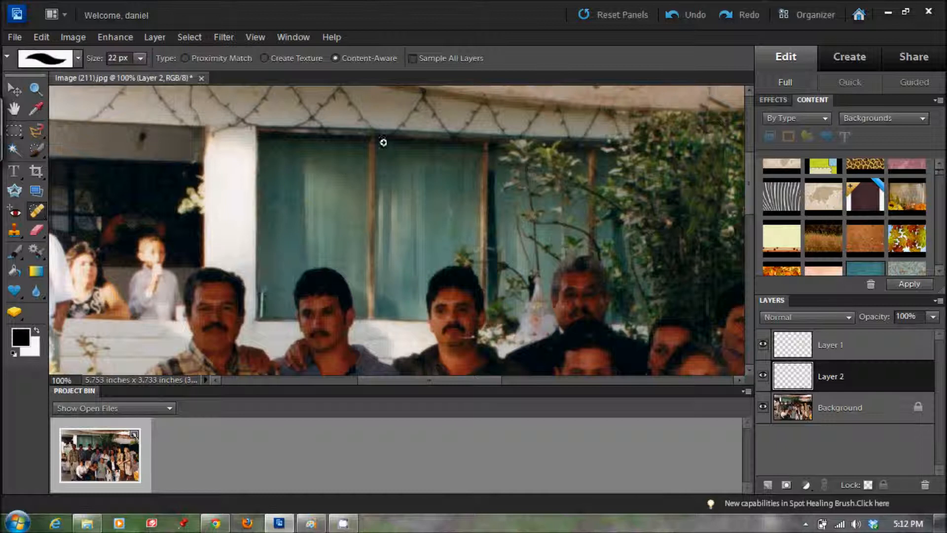
{"action": "left_click_drag", "start_coordinate": [375, 145], "coordinate": [371, 316]}
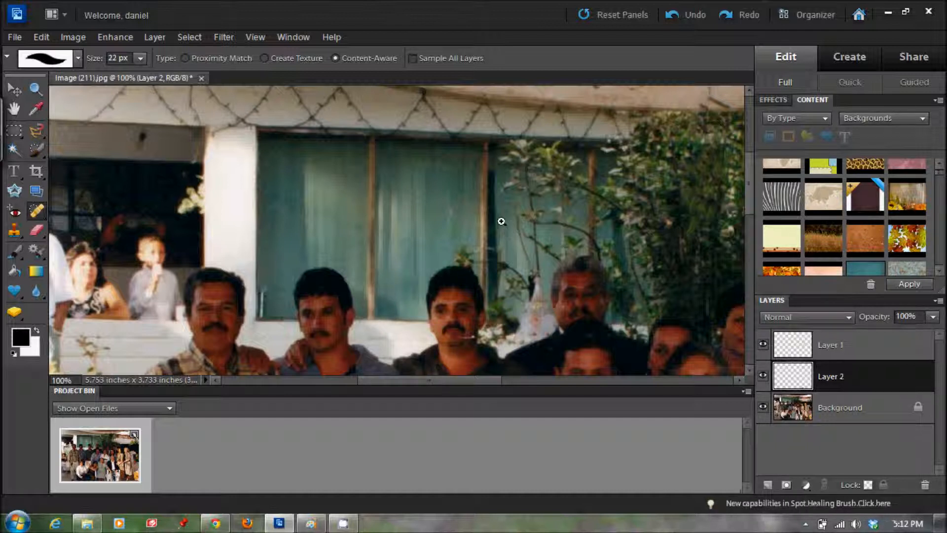
{"action": "left_click", "coordinate": [831, 397]}
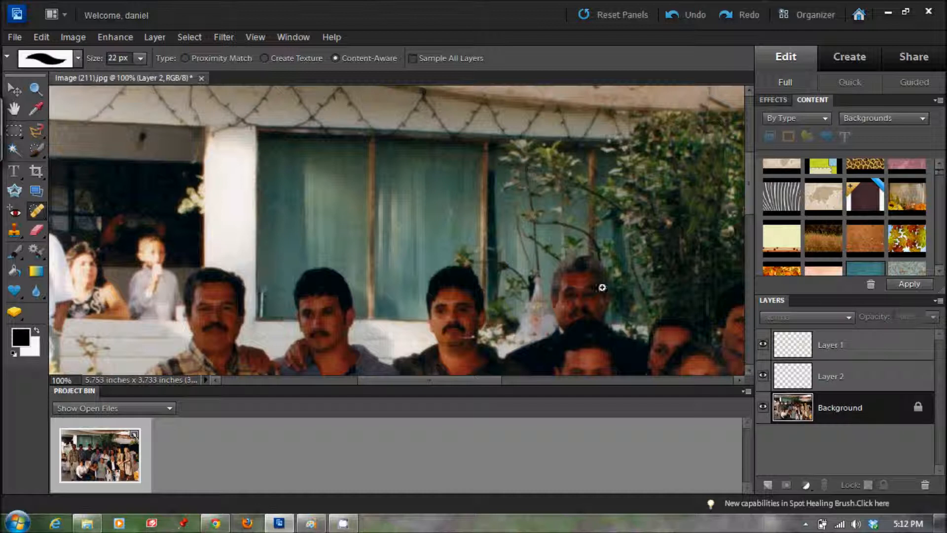
{"action": "left_click_drag", "start_coordinate": [373, 150], "coordinate": [377, 309]}
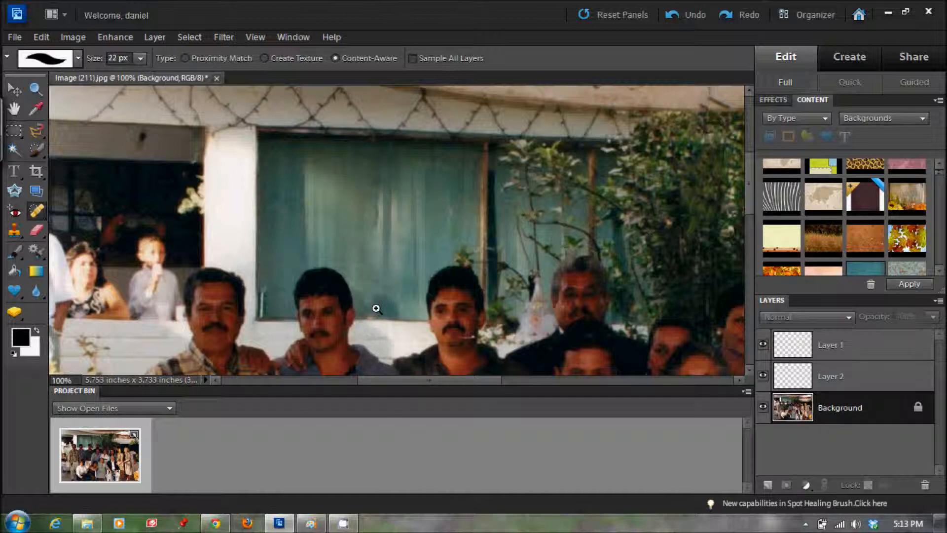
{"action": "left_click_drag", "start_coordinate": [371, 315], "coordinate": [371, 315]}
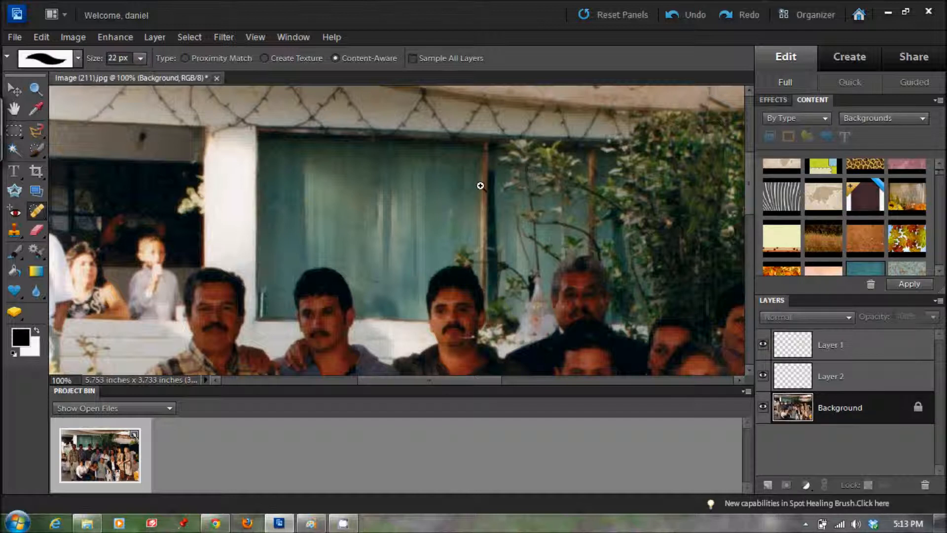
{"action": "left_click_drag", "start_coordinate": [486, 158], "coordinate": [484, 259]}
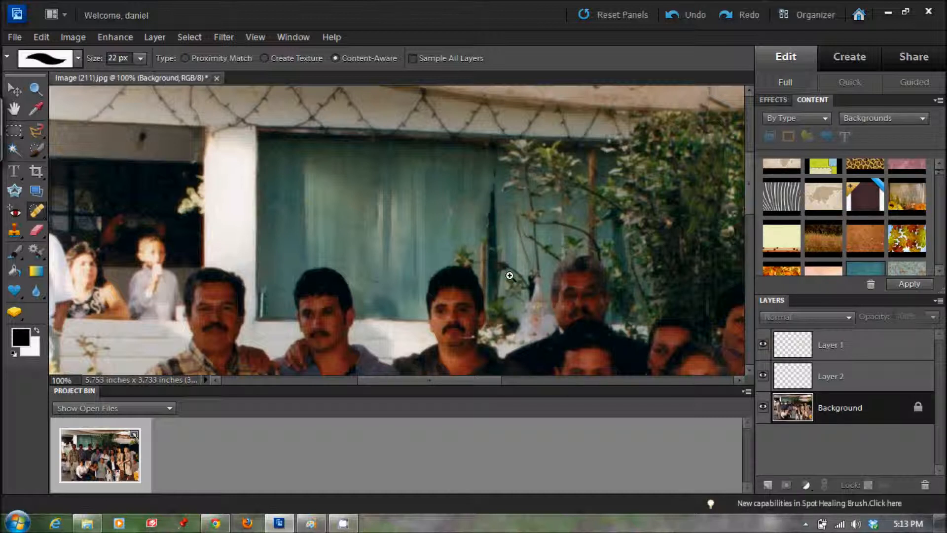
{"action": "left_click_drag", "start_coordinate": [492, 190], "coordinate": [490, 244]}
{"action": "left_click_drag", "start_coordinate": [496, 173], "coordinate": [493, 238]}
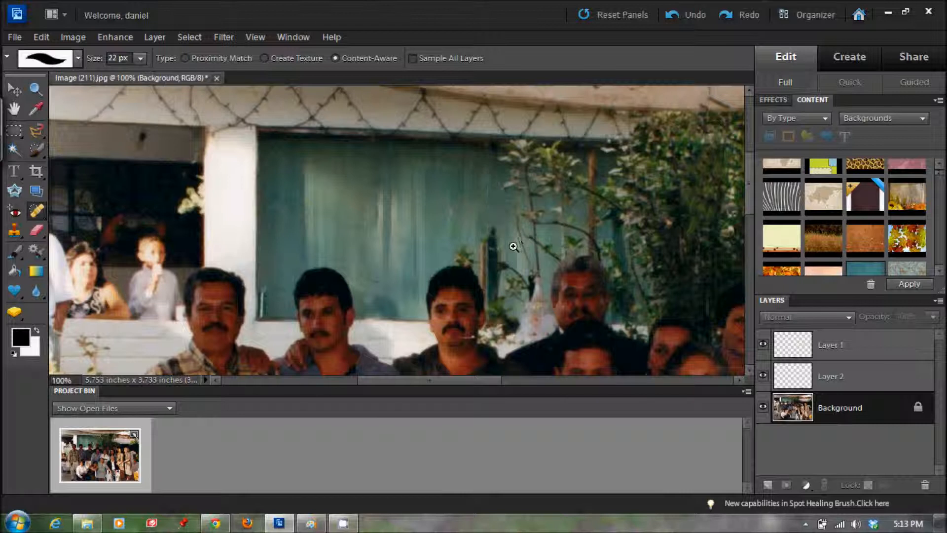
{"action": "mouse_move", "coordinate": [498, 288]}
{"action": "left_mouse_down"}
{"action": "mouse_move", "coordinate": [487, 281]}
{"action": "mouse_move", "coordinate": [488, 266]}
{"action": "left_mouse_up"}
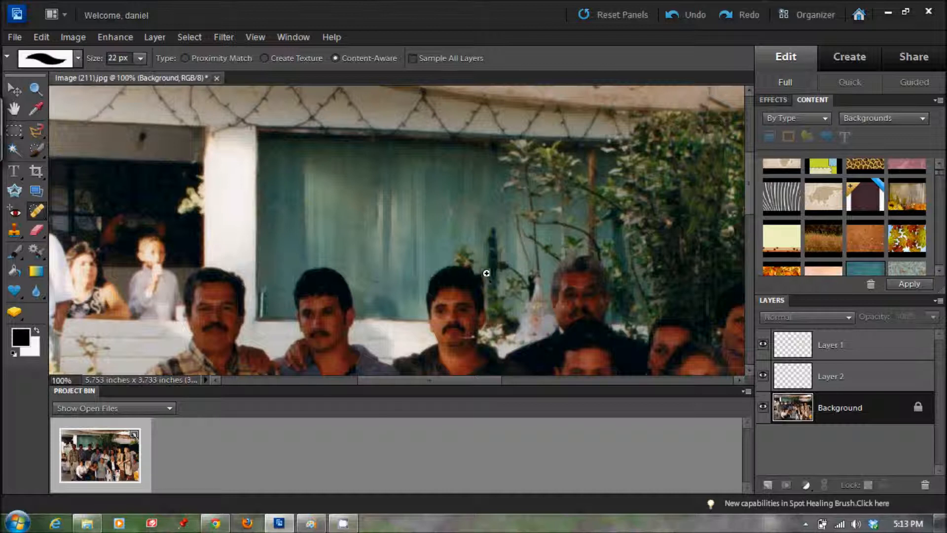
{"action": "mouse_move", "coordinate": [498, 230]}
{"action": "left_mouse_down"}
{"action": "mouse_move", "coordinate": [492, 256]}
{"action": "mouse_move", "coordinate": [503, 277]}
{"action": "left_mouse_up"}
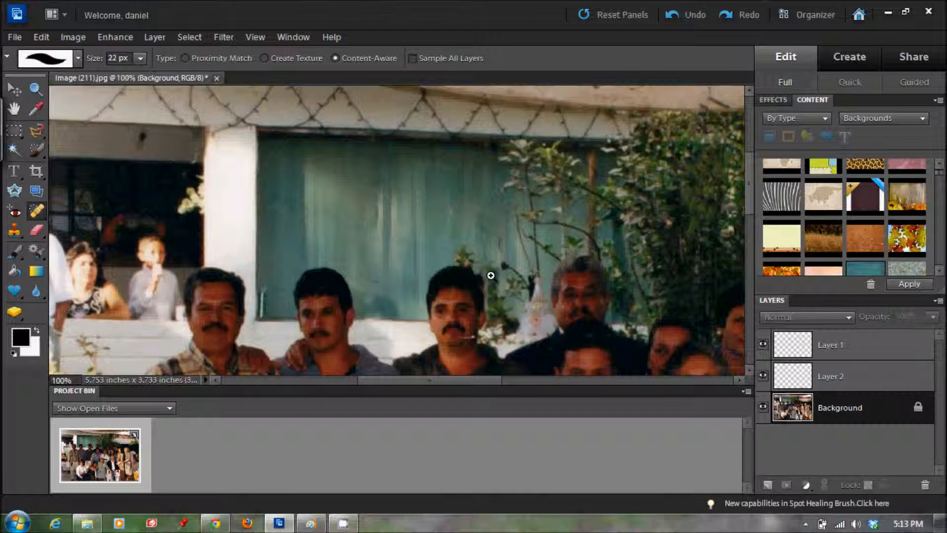
{"action": "key", "text": "ctrl+z"}
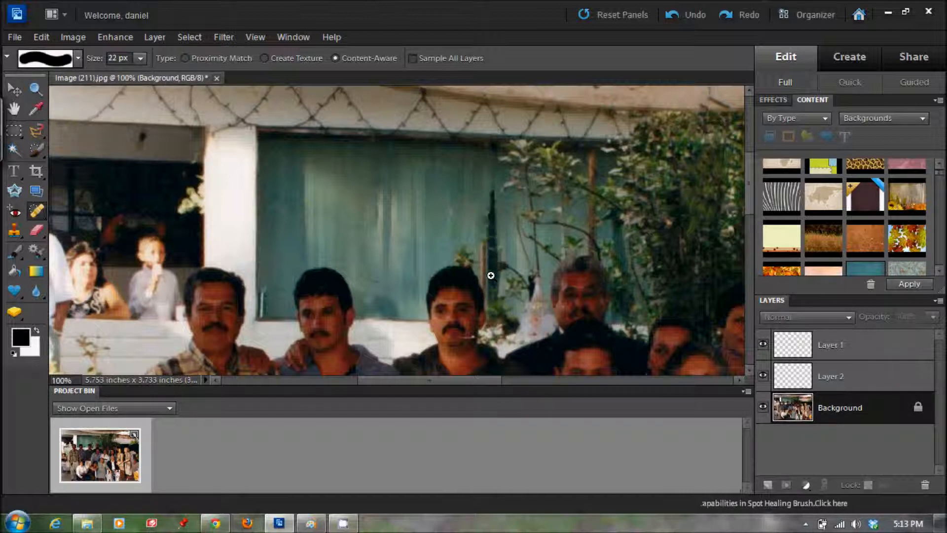
{"action": "key", "text": "ctrl+y"}
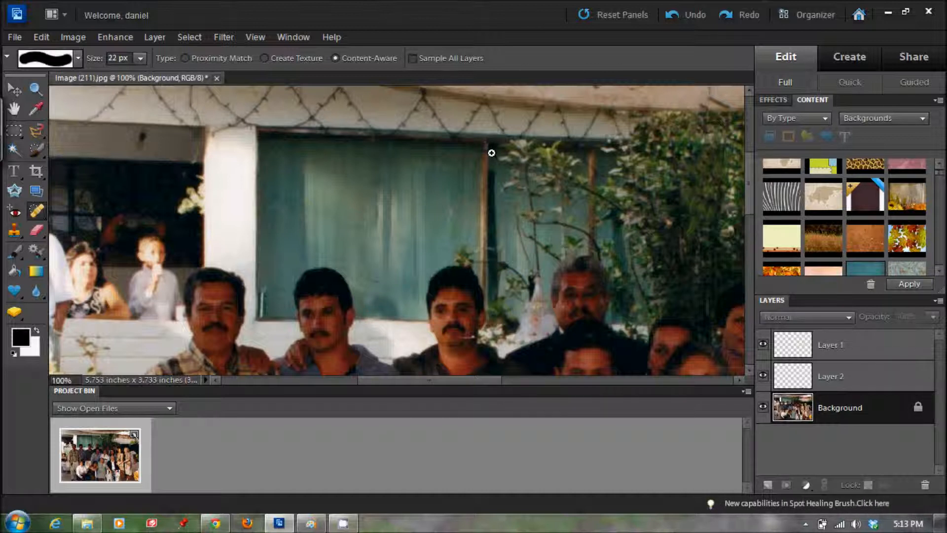
- Remove the vertical window bar beside the dark-haired man on the Background layer with the 22 px content-aware Spot Healing Brush
{"action": "left_click_drag", "start_coordinate": [483, 146], "coordinate": [486, 246]}
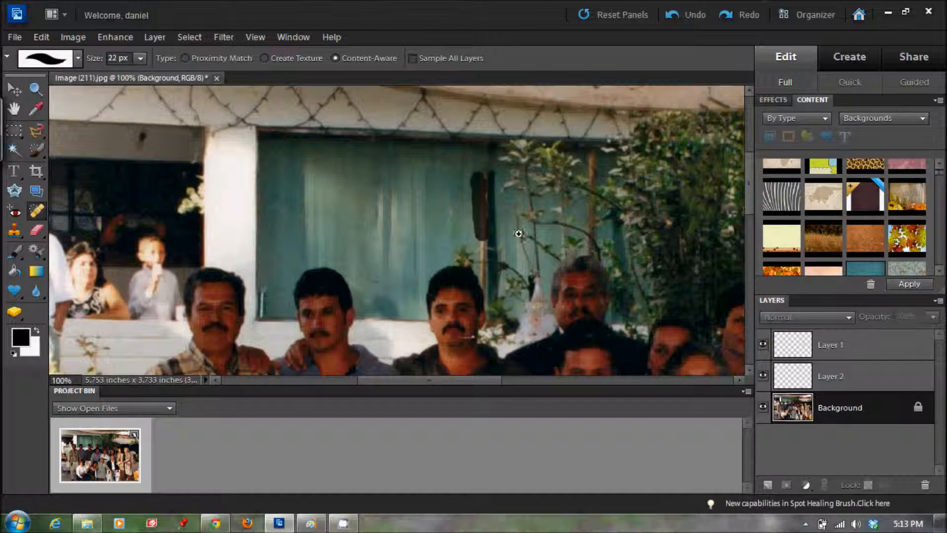
{"action": "left_click_drag", "start_coordinate": [474, 180], "coordinate": [480, 202]}
{"action": "left_click_drag", "start_coordinate": [477, 169], "coordinate": [481, 251]}
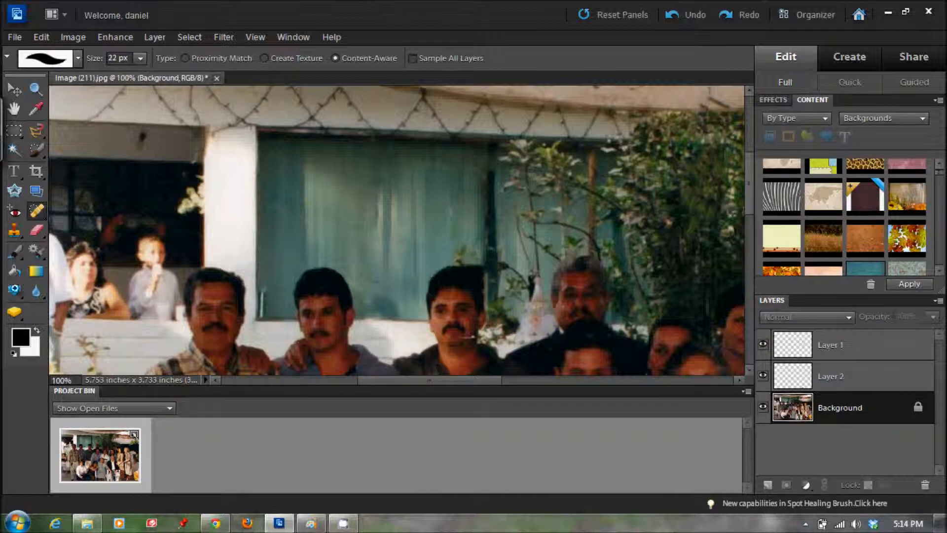
- Clone the window over the dark smudge and leftover bar next to the dark-haired man's hair with the 33 px Clone Stamp
{"action": "left_click", "coordinate": [14, 231]}
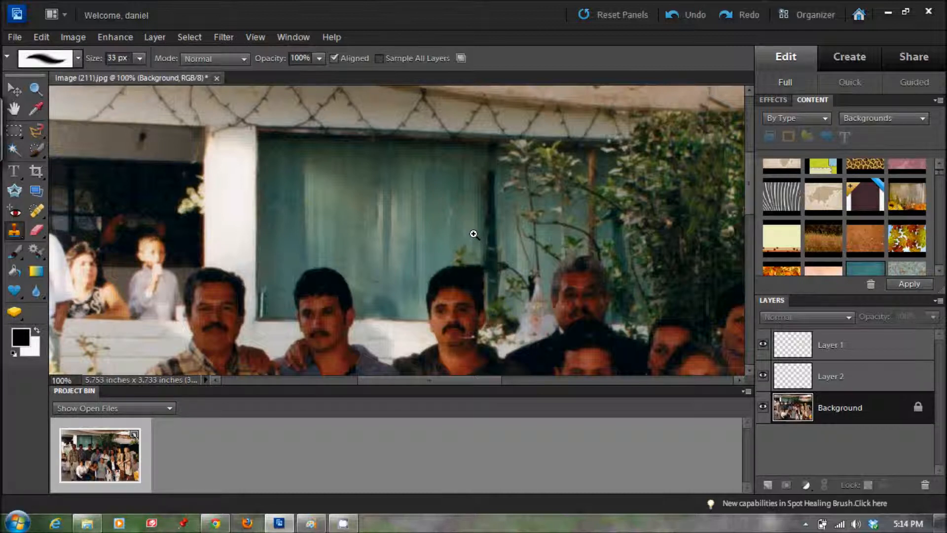
{"action": "left_click_drag", "start_coordinate": [474, 262], "coordinate": [488, 280]}
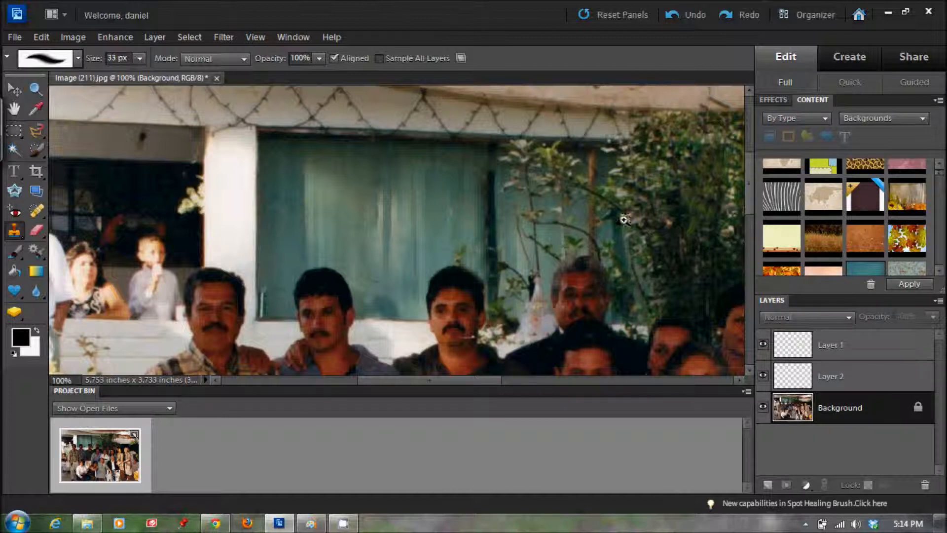
{"action": "left_click", "coordinate": [460, 253]}
{"action": "left_click", "coordinate": [457, 256]}
- Remove the second vertical window bar above the grey-haired man with the content-aware Spot Healing Brush
{"action": "left_click_drag", "start_coordinate": [446, 380], "coordinate": [483, 381]}
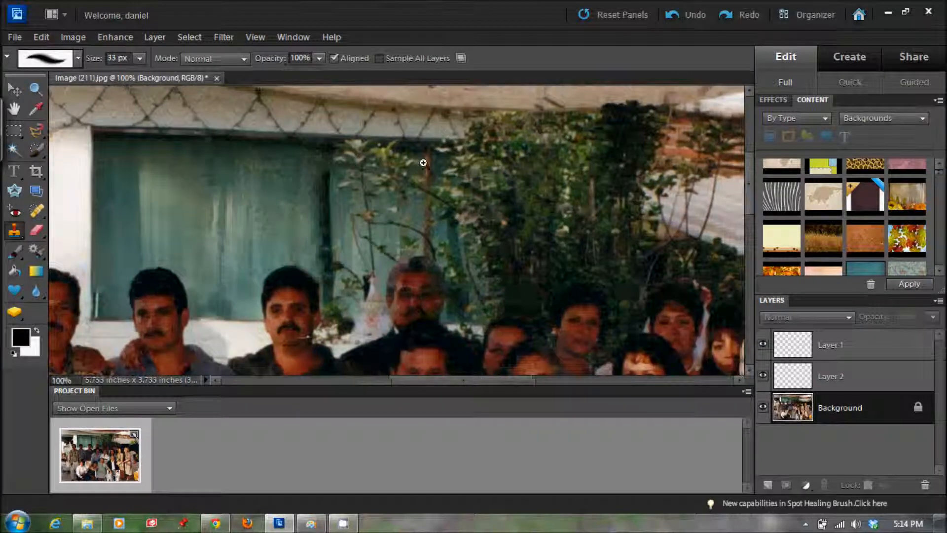
{"action": "left_click", "coordinate": [37, 210]}
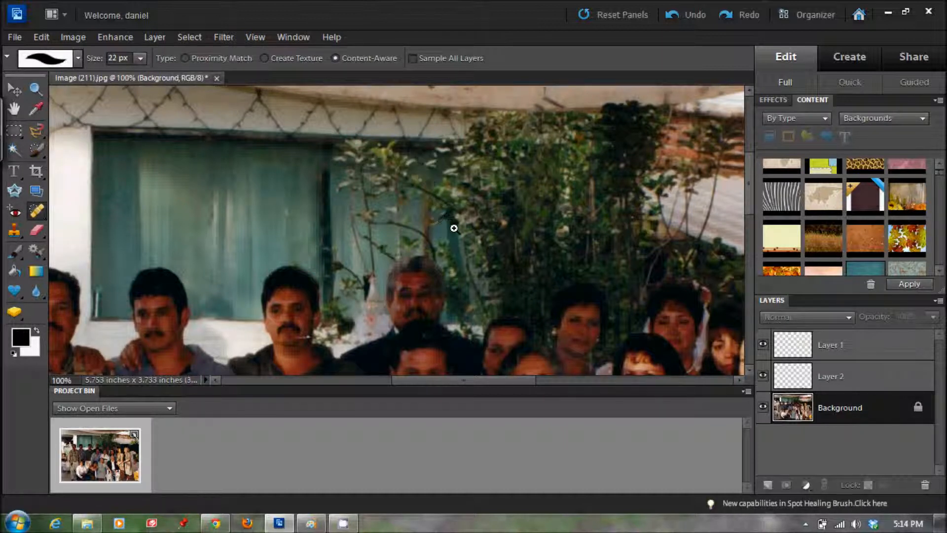
{"action": "left_click_drag", "start_coordinate": [430, 212], "coordinate": [425, 248]}
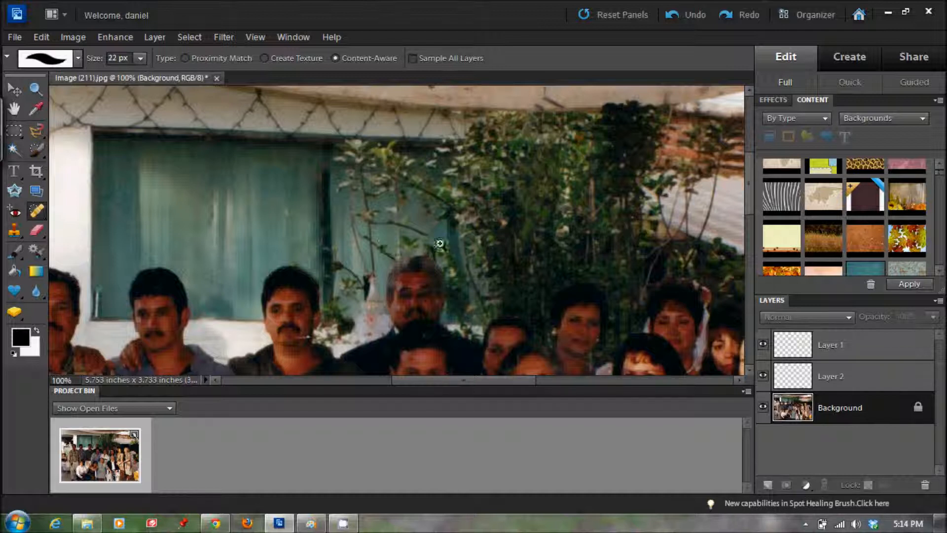
- Clone bush foliage over the bare window gap beside the grey-haired man's head with the 33 px Clone Stamp at 100% opacity
{"action": "left_click", "coordinate": [14, 230]}
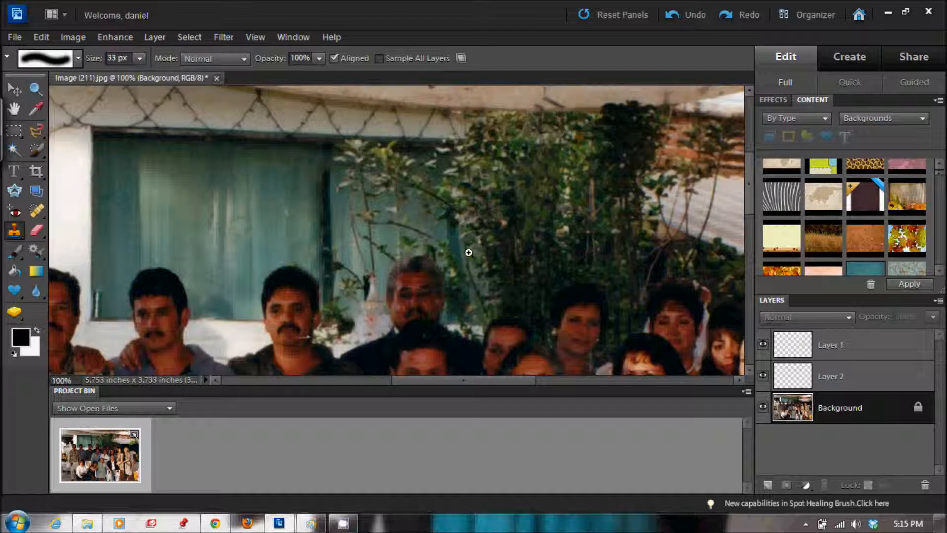
{"action": "left_click_drag", "start_coordinate": [438, 239], "coordinate": [448, 242]}
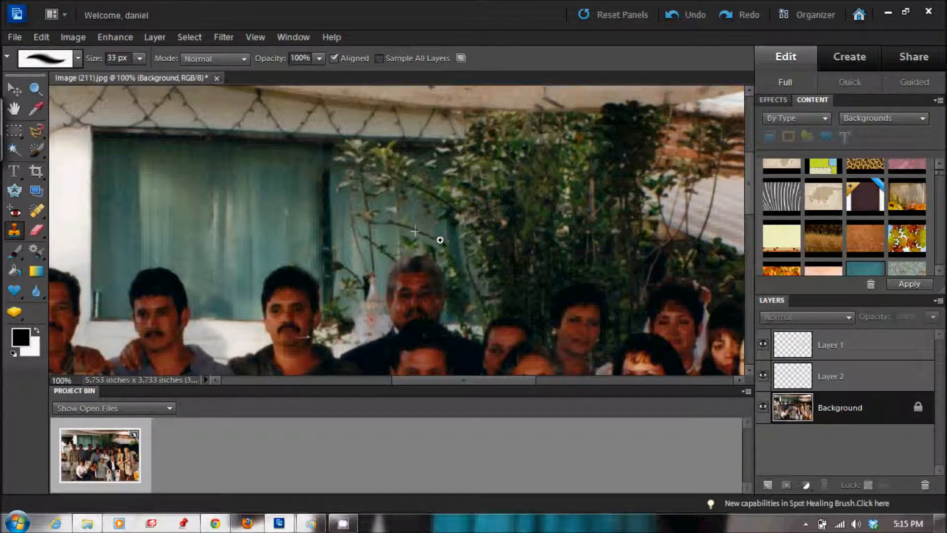
{"action": "left_click", "coordinate": [449, 241]}
{"action": "mouse_move", "coordinate": [464, 242]}
{"action": "left_mouse_down"}
{"action": "mouse_move", "coordinate": [462, 252]}
{"action": "mouse_move", "coordinate": [453, 233]}
{"action": "mouse_move", "coordinate": [463, 252]}
{"action": "left_mouse_up"}
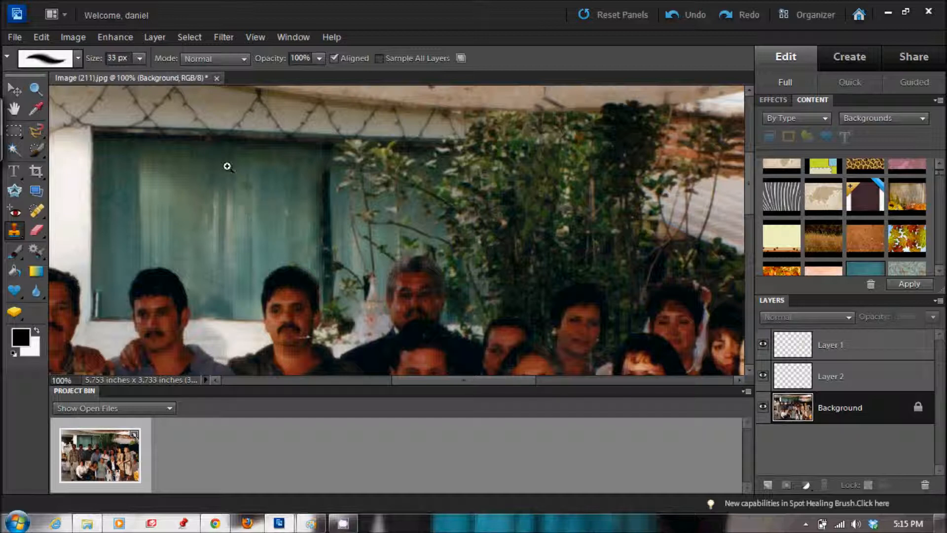
- Examine the beer bottles on the white table beside the man in the plaid shirt at 300% zoom
{"action": "left_click_drag", "start_coordinate": [177, 245], "coordinate": [565, 97]}
{"action": "left_click_drag", "start_coordinate": [237, 222], "coordinate": [165, 106]}
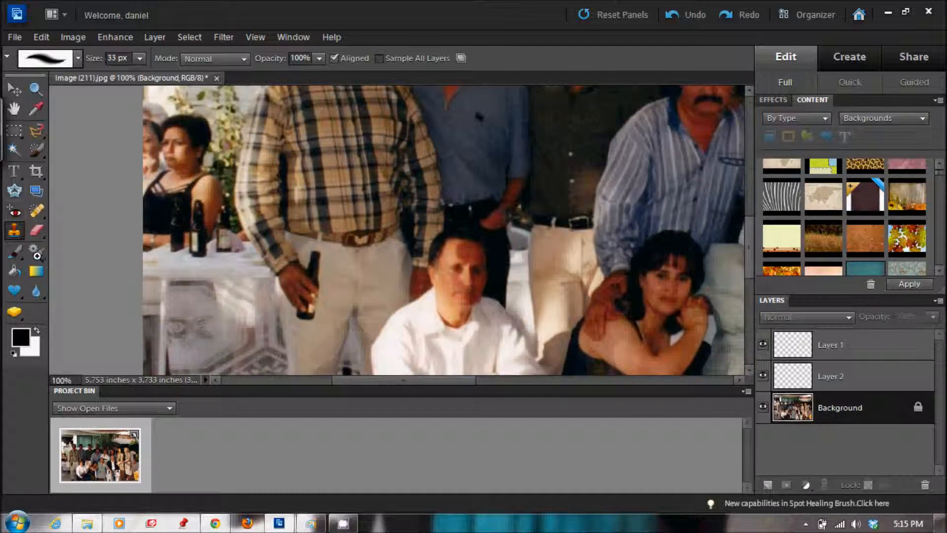
{"action": "left_click", "coordinate": [43, 84]}
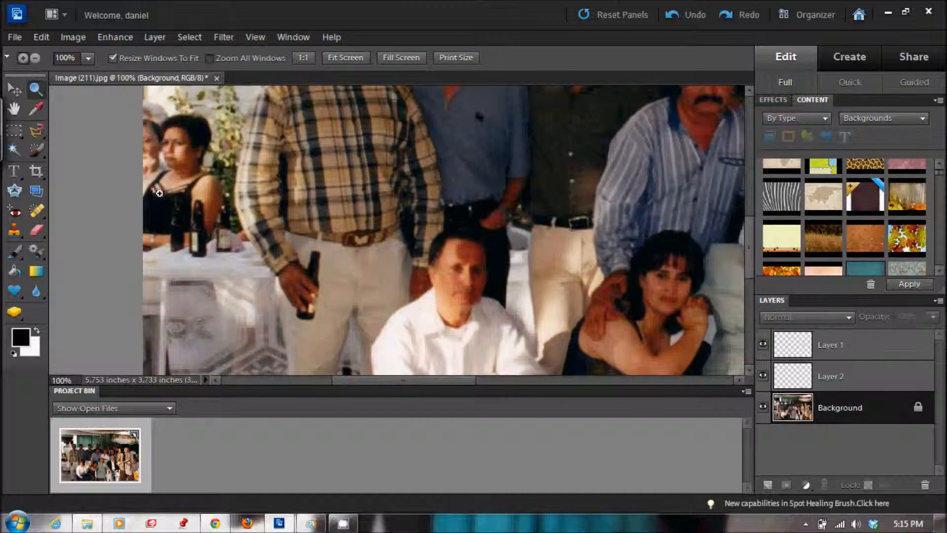
{"action": "left_click", "coordinate": [207, 229]}
{"action": "left_click", "coordinate": [193, 227]}
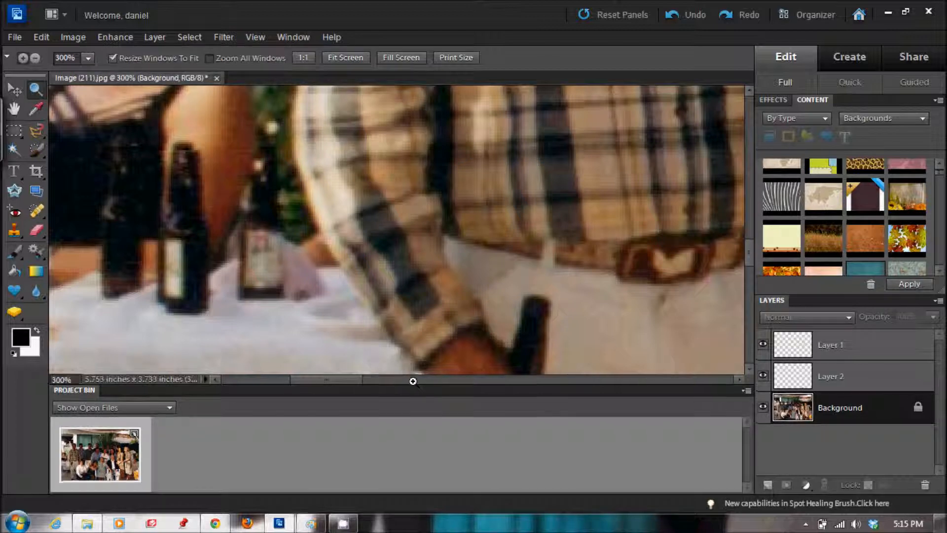
{"action": "left_click_drag", "start_coordinate": [412, 380], "coordinate": [391, 377]}
{"action": "double_click", "coordinate": [342, 367]}
{"action": "left_click", "coordinate": [378, 376]}
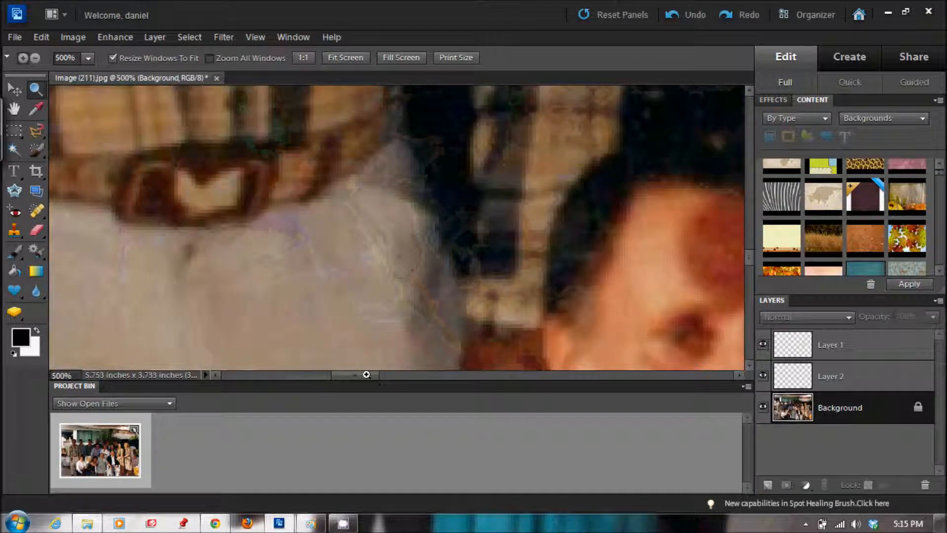
{"action": "left_click", "coordinate": [35, 58]}
{"action": "left_click", "coordinate": [177, 192]}
{"action": "left_click", "coordinate": [178, 191]}
{"action": "left_click", "coordinate": [177, 191]}
{"action": "left_click", "coordinate": [178, 192]}
{"action": "left_click_drag", "start_coordinate": [390, 374], "coordinate": [321, 334]}
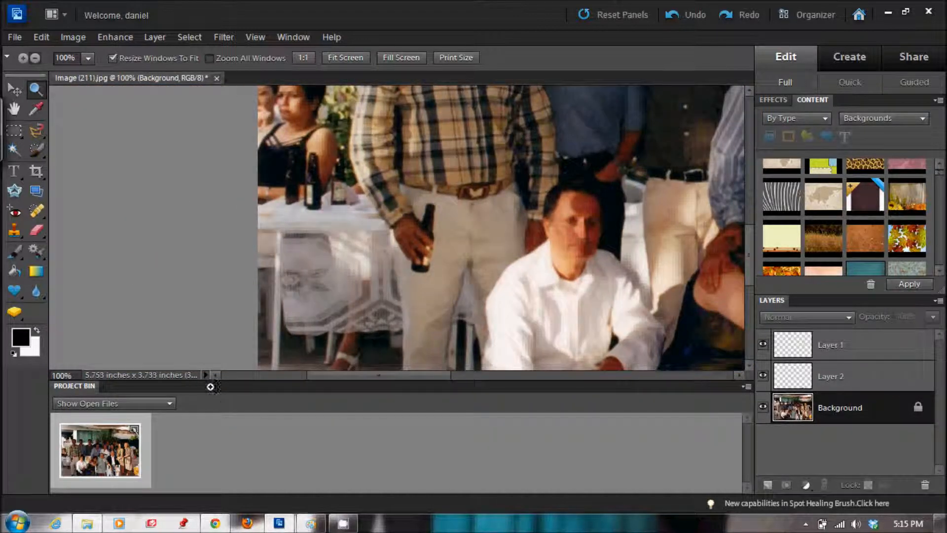
{"action": "left_click_drag", "start_coordinate": [274, 380], "coordinate": [285, 459]}
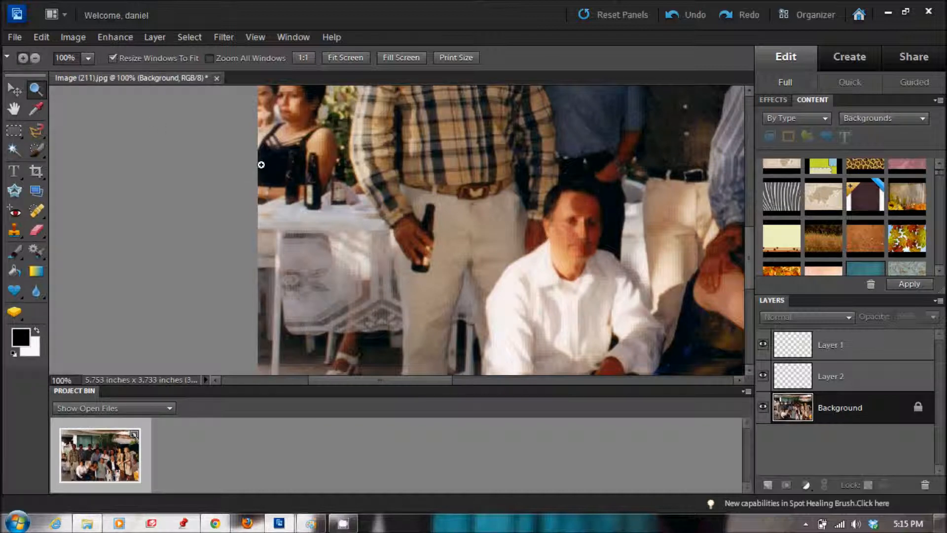
{"action": "left_click", "coordinate": [309, 191]}
{"action": "left_click", "coordinate": [309, 207]}
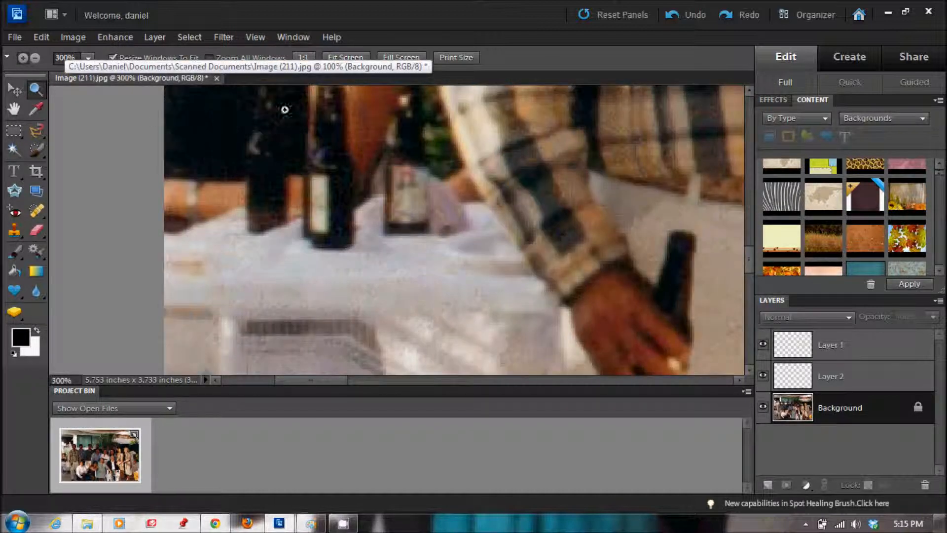
- Clone the white tablecloth over the lower parts of the three table bottles with the 33 px Clone Stamp at 100% opacity
{"action": "left_click", "coordinate": [14, 230]}
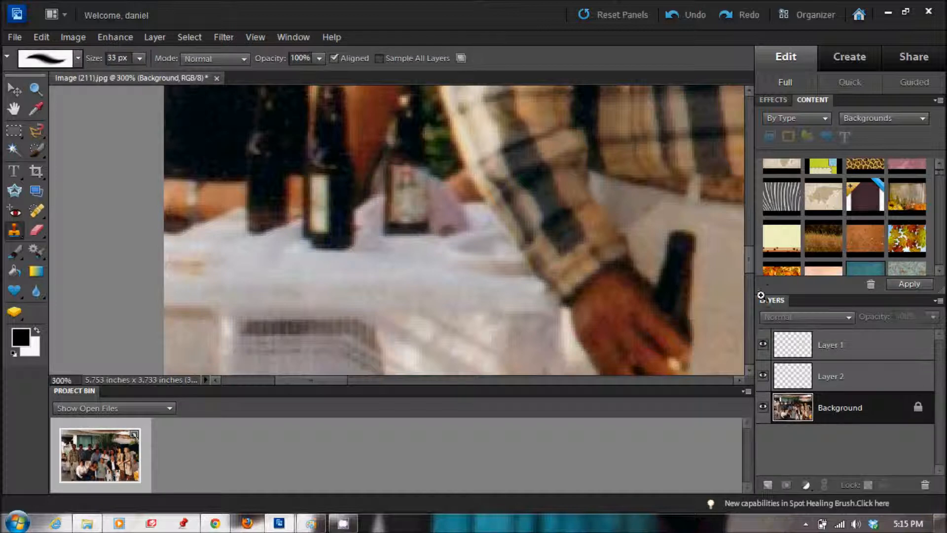
{"action": "scroll", "coordinate": [752, 249], "scroll_direction": "up", "scroll_amount": 3}
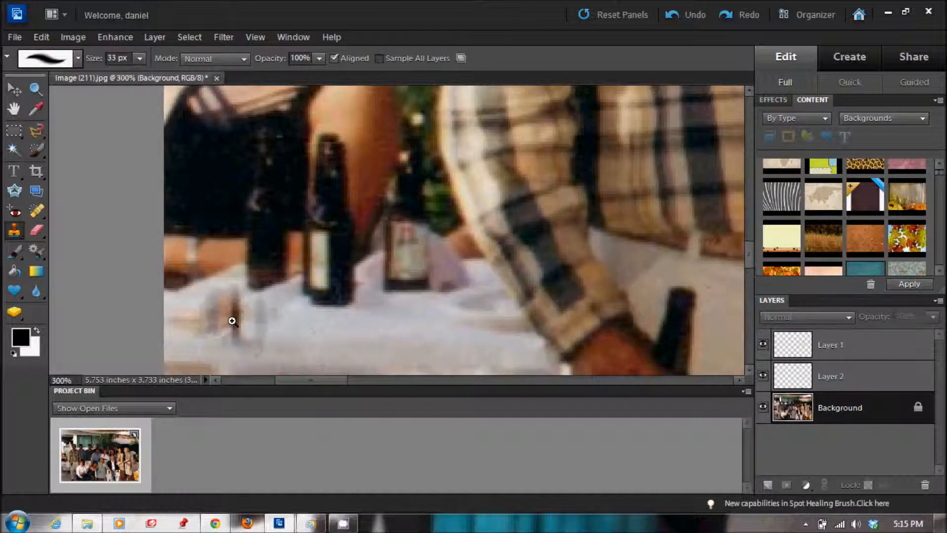
{"action": "left_click_drag", "start_coordinate": [230, 321], "coordinate": [231, 322]}
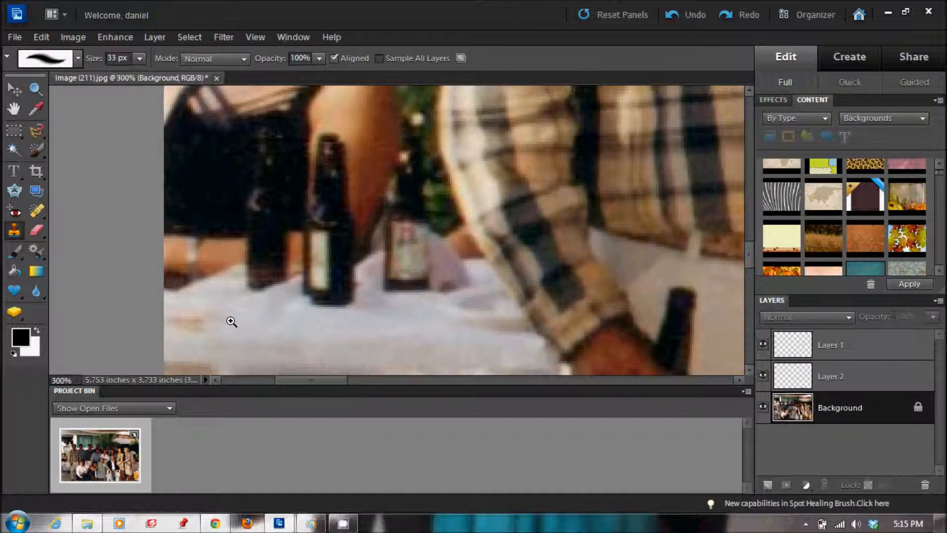
{"action": "mouse_move", "coordinate": [341, 306]}
{"action": "left_mouse_down"}
{"action": "mouse_move", "coordinate": [311, 294]}
{"action": "mouse_move", "coordinate": [320, 293]}
{"action": "mouse_move", "coordinate": [304, 288]}
{"action": "mouse_move", "coordinate": [319, 282]}
{"action": "mouse_move", "coordinate": [295, 278]}
{"action": "mouse_move", "coordinate": [296, 291]}
{"action": "mouse_move", "coordinate": [248, 317]}
{"action": "left_mouse_up"}
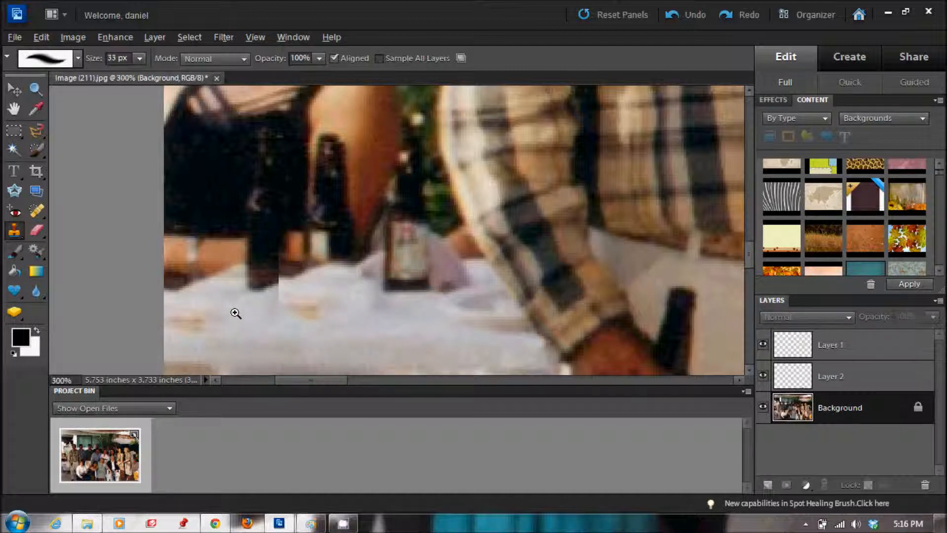
{"action": "mouse_move", "coordinate": [295, 232]}
{"action": "left_mouse_down"}
{"action": "mouse_move", "coordinate": [285, 277]}
{"action": "mouse_move", "coordinate": [256, 285]}
{"action": "mouse_move", "coordinate": [380, 289]}
{"action": "mouse_move", "coordinate": [351, 293]}
{"action": "left_mouse_up"}
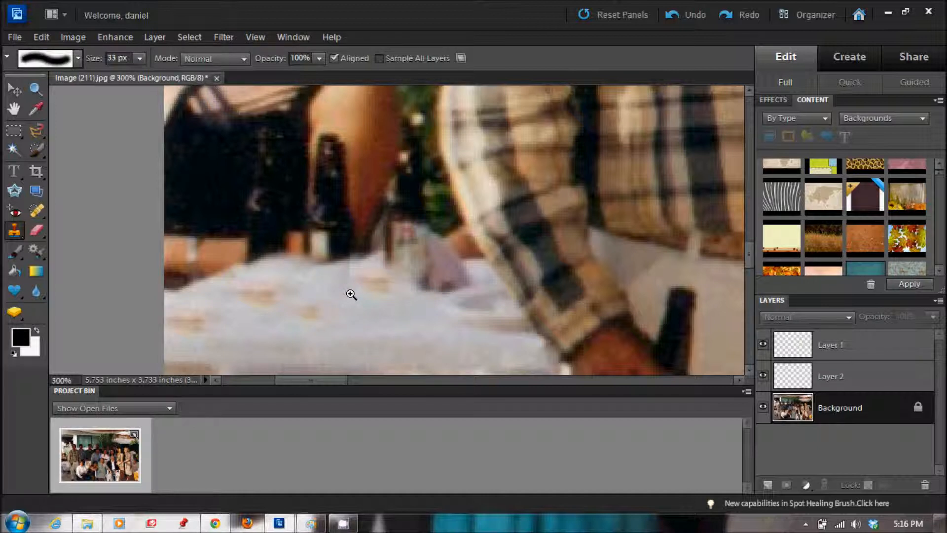
{"action": "mouse_move", "coordinate": [442, 296]}
{"action": "left_mouse_down"}
{"action": "mouse_move", "coordinate": [464, 292]}
{"action": "mouse_move", "coordinate": [448, 281]}
{"action": "mouse_move", "coordinate": [298, 274]}
{"action": "left_mouse_up"}
- Clone the seated woman's arm and the tablecloth along the table's back edge below the bottles with the Clone Stamp
{"action": "left_click_drag", "start_coordinate": [299, 271], "coordinate": [292, 258]}
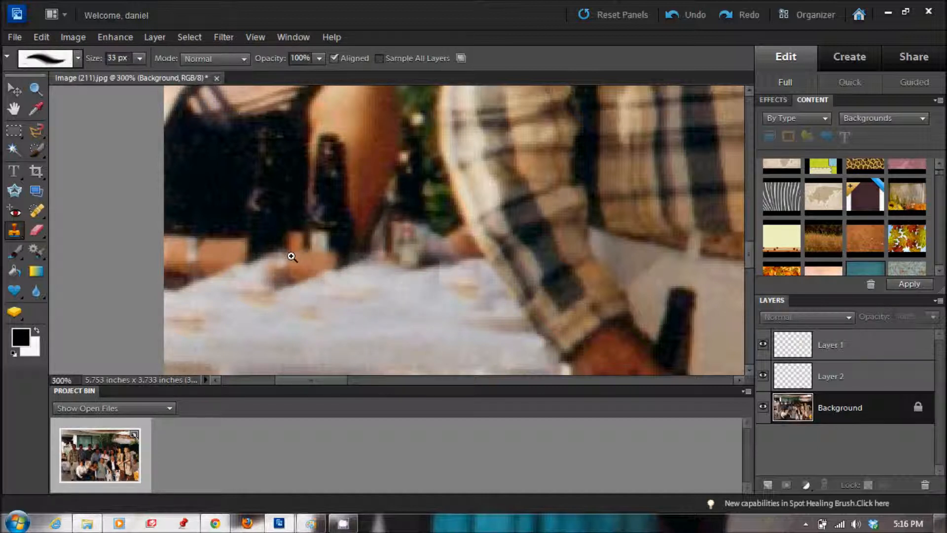
{"action": "left_click", "coordinate": [320, 270], "text": "alt"}
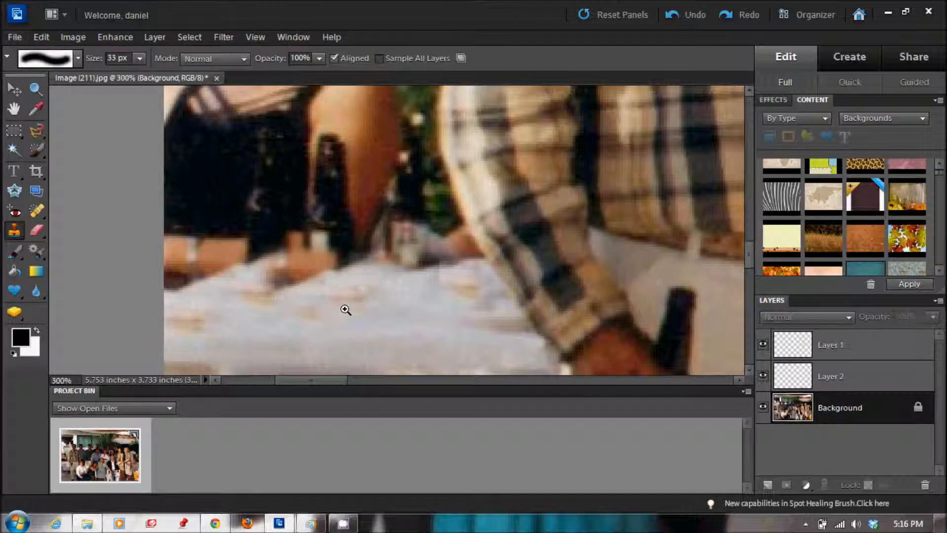
{"action": "mouse_move", "coordinate": [319, 286]}
{"action": "left_mouse_down"}
{"action": "mouse_move", "coordinate": [322, 271]}
{"action": "mouse_move", "coordinate": [351, 282]}
{"action": "mouse_move", "coordinate": [328, 277]}
{"action": "left_mouse_up"}
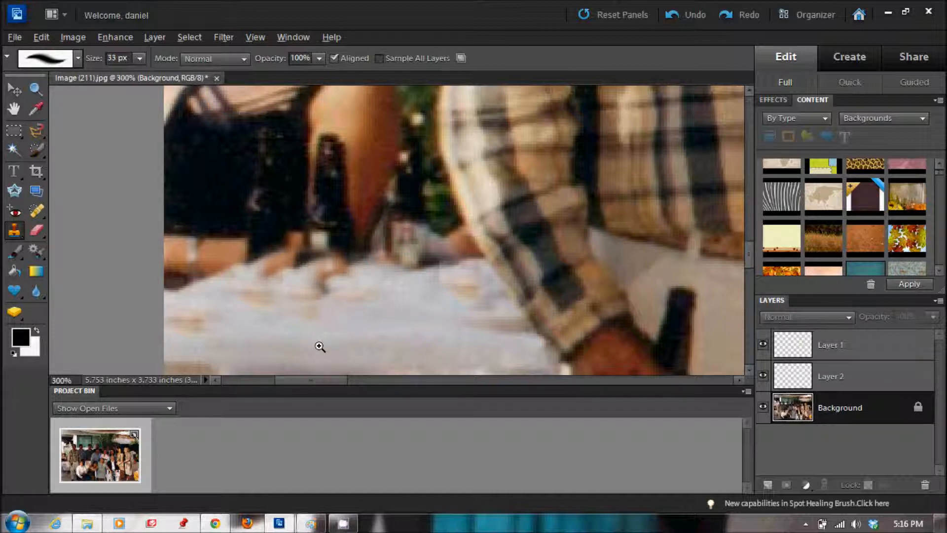
{"action": "mouse_move", "coordinate": [331, 271]}
{"action": "left_mouse_down"}
{"action": "mouse_move", "coordinate": [288, 270]}
{"action": "mouse_move", "coordinate": [322, 299]}
{"action": "mouse_move", "coordinate": [369, 298]}
{"action": "mouse_move", "coordinate": [281, 306]}
{"action": "left_mouse_up"}
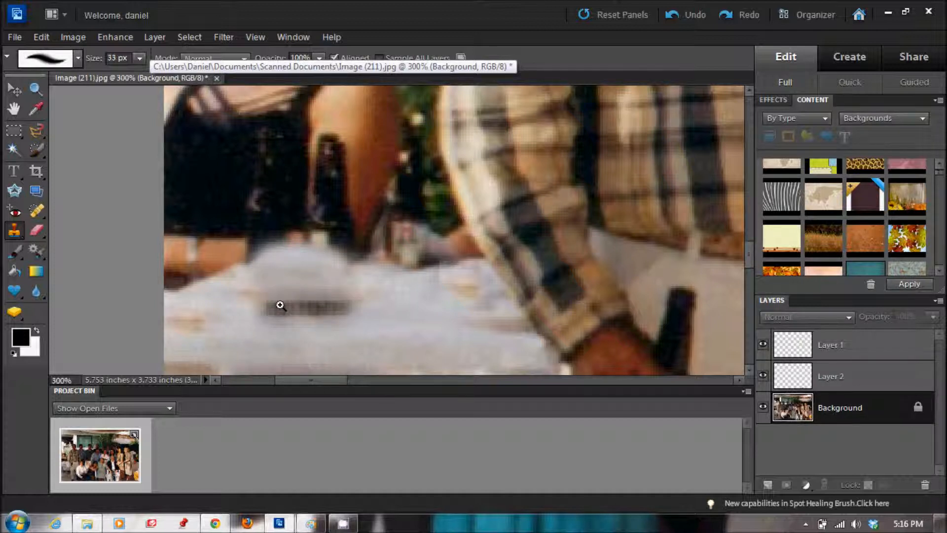
- Heal the dark bottle remnant on the white tablecloth with the 22 px Spot Healing Brush set to Content-Aware
{"action": "left_click", "coordinate": [36, 209]}
{"action": "mouse_move", "coordinate": [276, 303]}
{"action": "left_mouse_down"}
{"action": "mouse_move", "coordinate": [332, 304]}
{"action": "mouse_move", "coordinate": [304, 333]}
{"action": "left_mouse_up"}
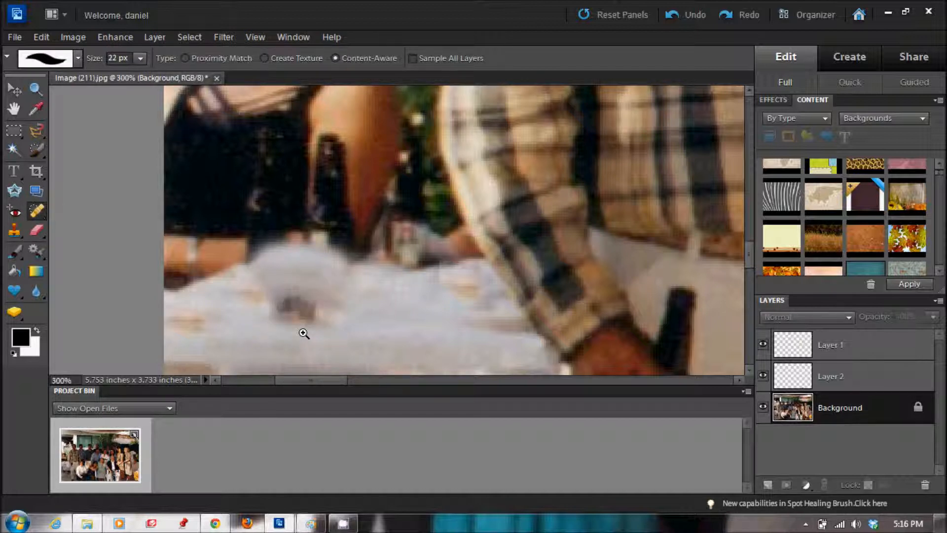
{"action": "mouse_move", "coordinate": [313, 313]}
{"action": "left_mouse_down"}
{"action": "mouse_move", "coordinate": [288, 329]}
{"action": "mouse_move", "coordinate": [314, 343]}
{"action": "left_mouse_up"}
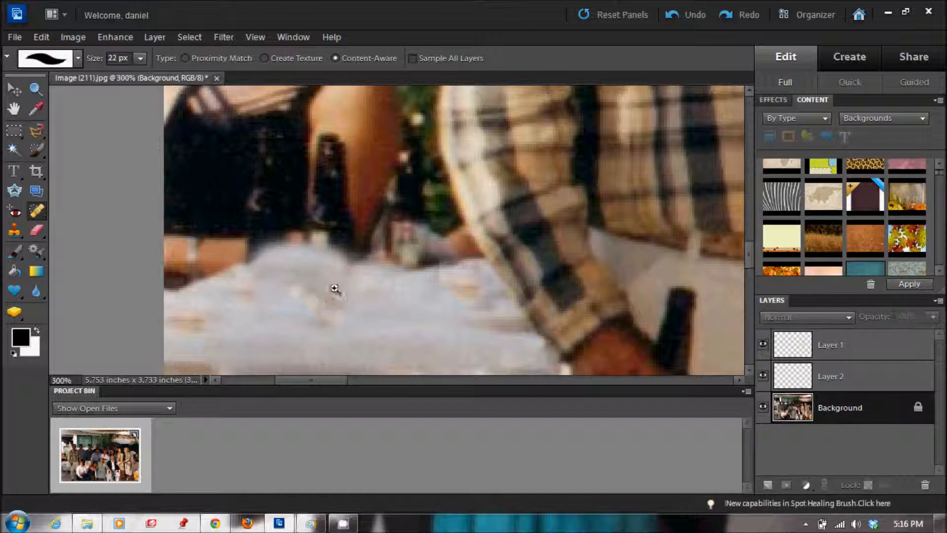
- Clone white tablecloth along the table's back edge over the bottle bases with the Clone Stamp at 17 px and 19 px
{"action": "left_click", "coordinate": [22, 230]}
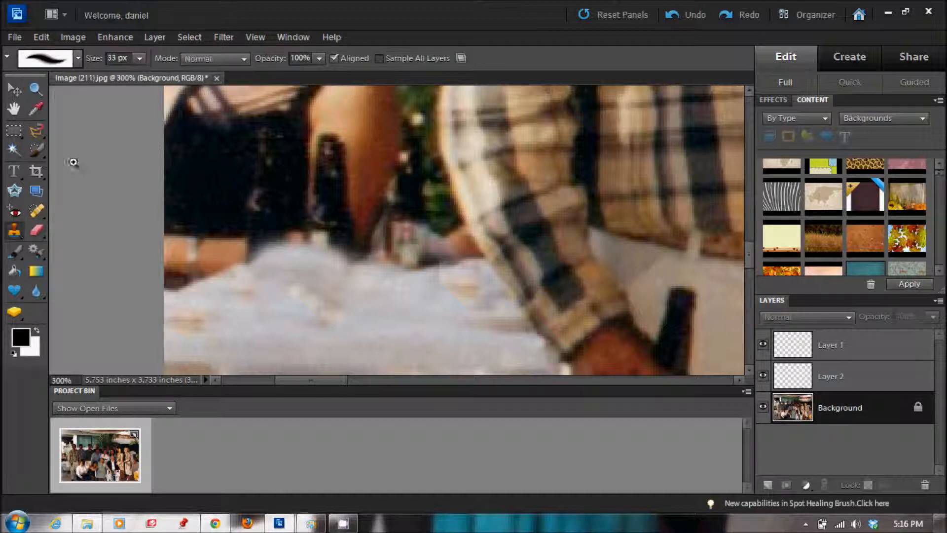
{"action": "left_click", "coordinate": [140, 58]}
{"action": "left_click_drag", "start_coordinate": [130, 74], "coordinate": [127, 74]}
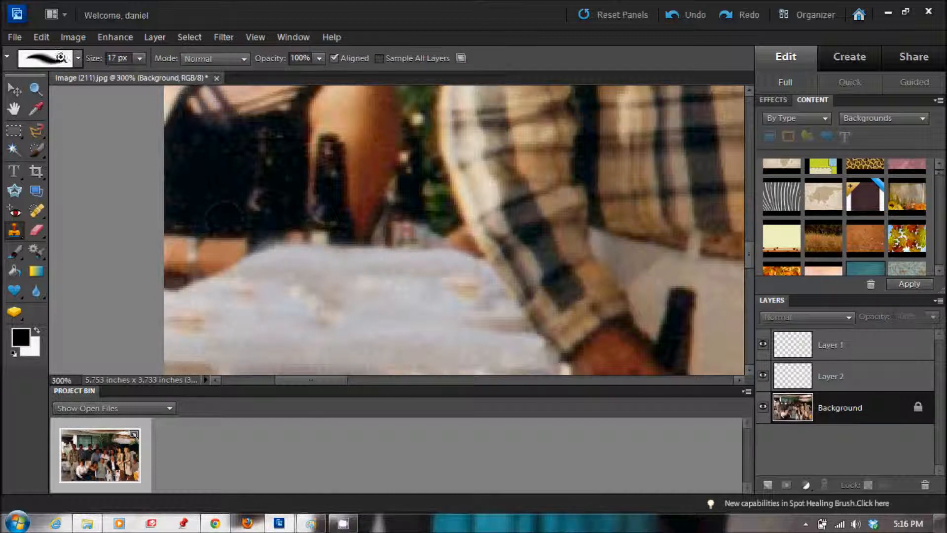
{"action": "left_click", "coordinate": [57, 60]}
{"action": "left_click", "coordinate": [66, 182]}
{"action": "left_click", "coordinate": [266, 264]}
{"action": "mouse_move", "coordinate": [270, 267]}
{"action": "left_mouse_down"}
{"action": "mouse_move", "coordinate": [244, 283]}
{"action": "mouse_move", "coordinate": [288, 263]}
{"action": "left_mouse_up"}
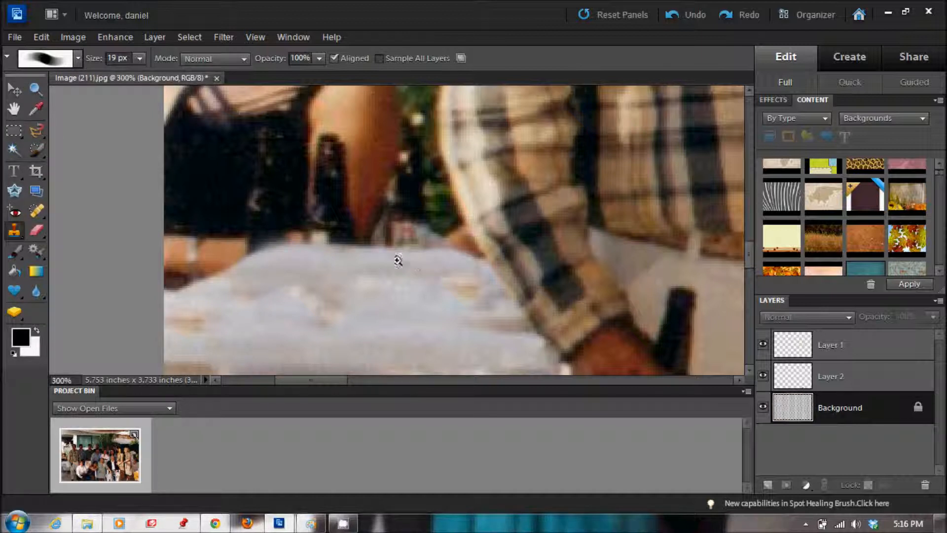
{"action": "left_click_drag", "start_coordinate": [462, 260], "coordinate": [473, 258]}
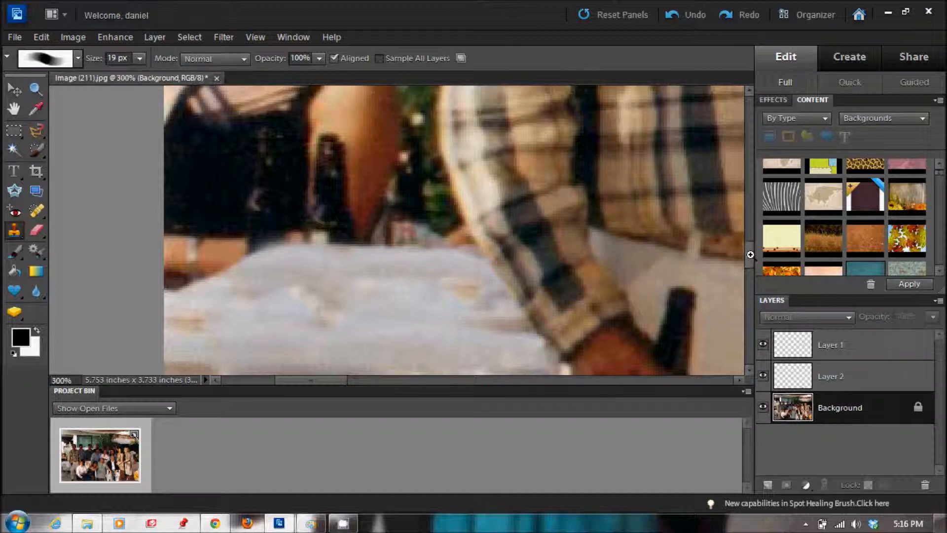
{"action": "left_click_drag", "start_coordinate": [750, 256], "coordinate": [750, 244]}
{"action": "mouse_move", "coordinate": [429, 224]}
{"action": "left_mouse_down"}
{"action": "mouse_move", "coordinate": [412, 291]}
{"action": "mouse_move", "coordinate": [425, 232]}
{"action": "left_mouse_up"}
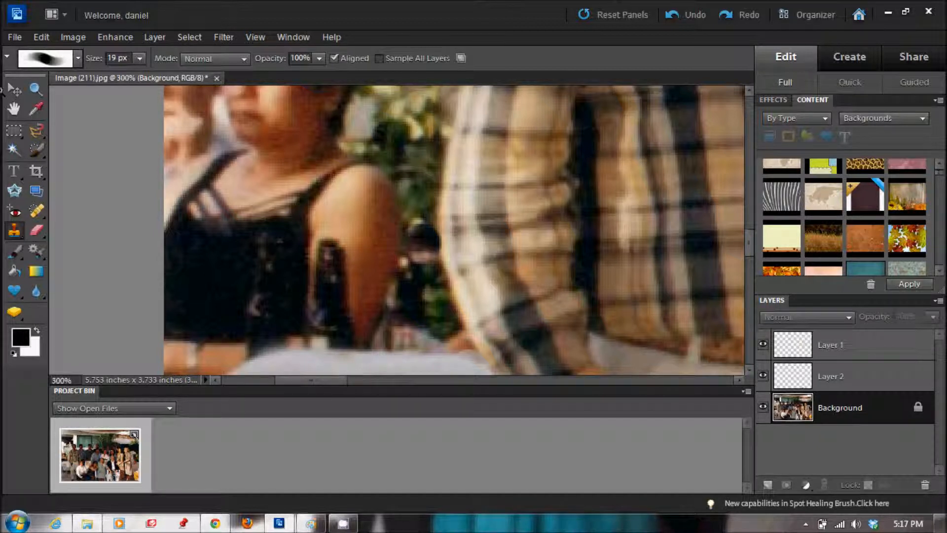
{"action": "key", "text": "ctrl+z"}
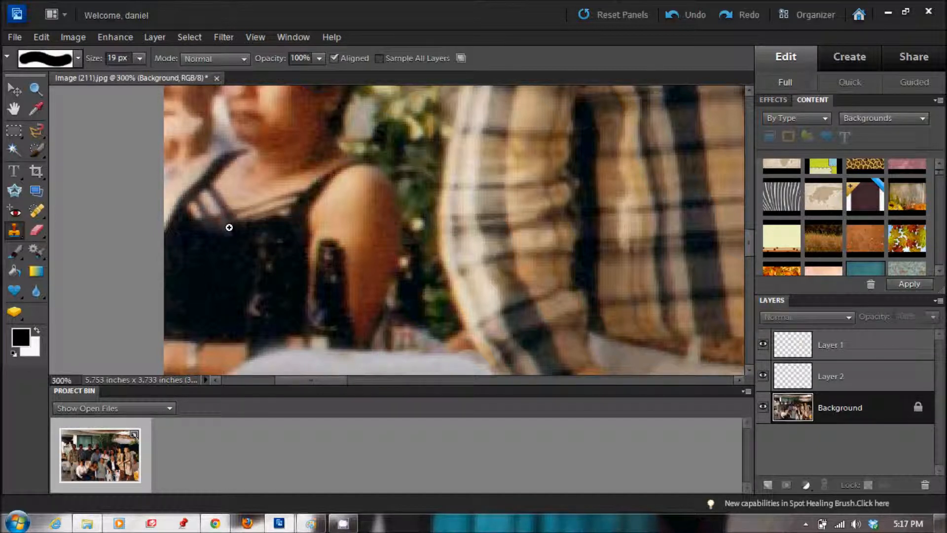
{"action": "left_click", "coordinate": [229, 228]}
{"action": "key", "text": "ctrl+z"}
- Clone green foliage over the bottle between the seated woman's arm and the plaid shirt with the 9 px Clone Stamp
{"action": "left_click", "coordinate": [141, 58]}
{"action": "left_click_drag", "start_coordinate": [134, 74], "coordinate": [131, 74]}
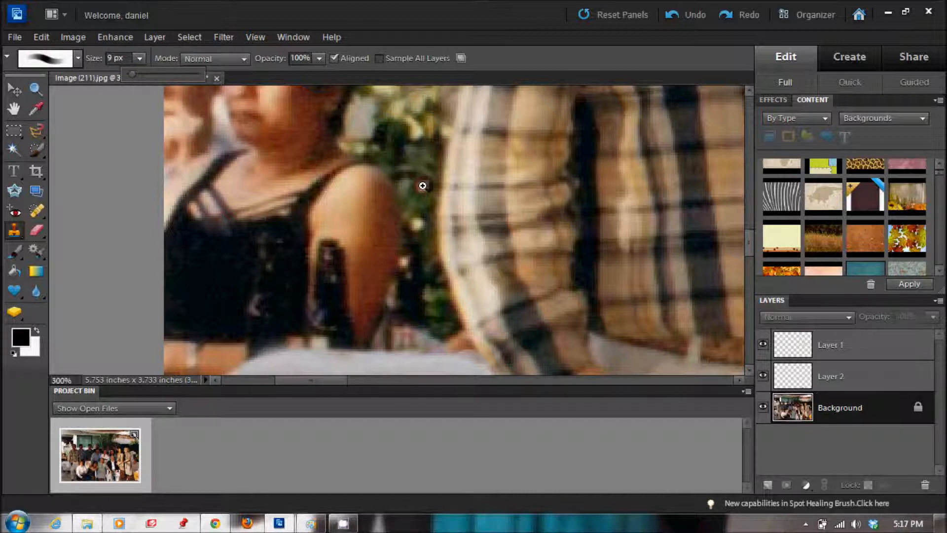
{"action": "left_click", "coordinate": [423, 186], "text": "alt"}
{"action": "mouse_move", "coordinate": [418, 248]}
{"action": "left_mouse_down"}
{"action": "mouse_move", "coordinate": [408, 264]}
{"action": "mouse_move", "coordinate": [422, 277]}
{"action": "mouse_move", "coordinate": [414, 300]}
{"action": "left_mouse_up"}
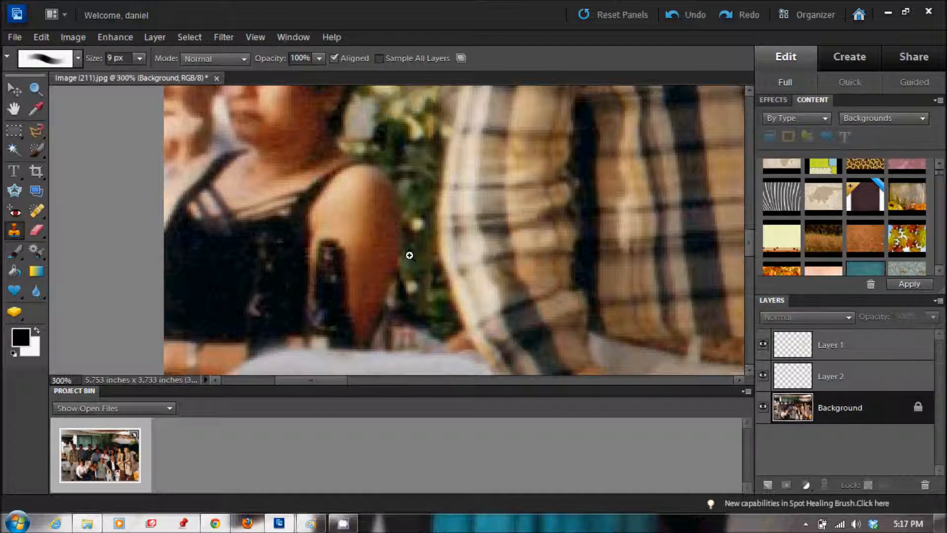
{"action": "mouse_move", "coordinate": [430, 285]}
{"action": "left_mouse_down"}
{"action": "mouse_move", "coordinate": [418, 307]}
{"action": "mouse_move", "coordinate": [408, 302]}
{"action": "mouse_move", "coordinate": [414, 279]}
{"action": "left_mouse_up"}
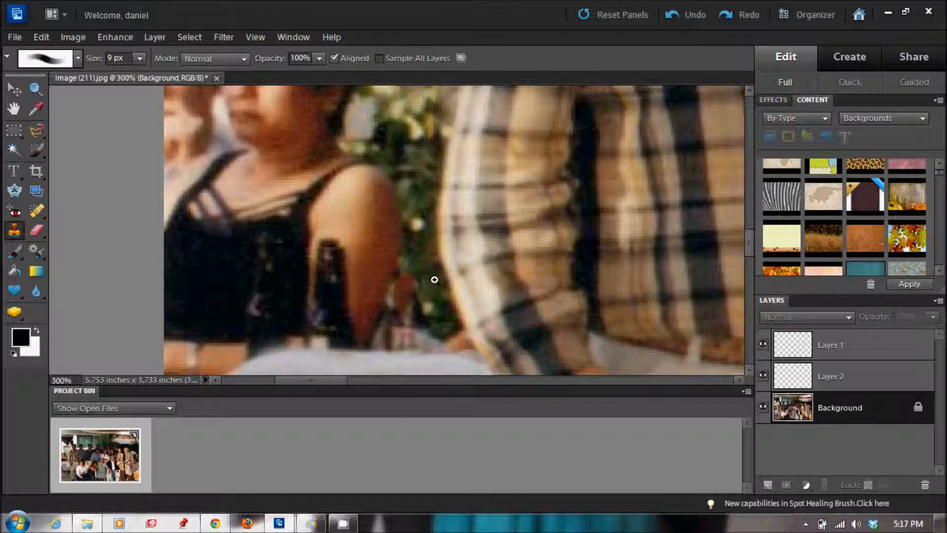
{"action": "left_click", "coordinate": [425, 275], "text": "alt"}
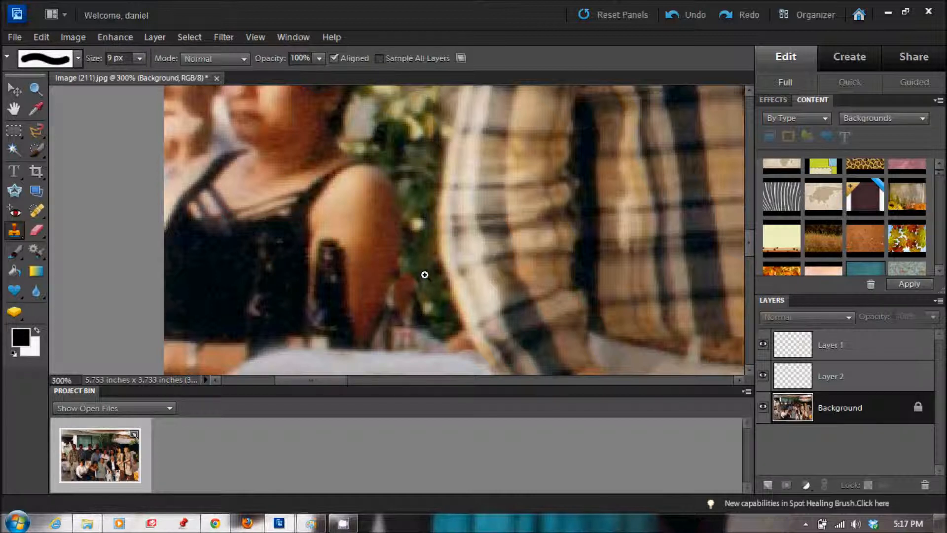
{"action": "mouse_move", "coordinate": [404, 279]}
{"action": "left_mouse_down"}
{"action": "mouse_move", "coordinate": [399, 294]}
{"action": "mouse_move", "coordinate": [416, 324]}
{"action": "mouse_move", "coordinate": [399, 300]}
{"action": "mouse_move", "coordinate": [438, 302]}
{"action": "mouse_move", "coordinate": [384, 302]}
{"action": "mouse_move", "coordinate": [438, 324]}
{"action": "mouse_move", "coordinate": [419, 342]}
{"action": "mouse_move", "coordinate": [403, 341]}
{"action": "mouse_move", "coordinate": [455, 334]}
{"action": "mouse_move", "coordinate": [385, 340]}
{"action": "mouse_move", "coordinate": [389, 328]}
{"action": "mouse_move", "coordinate": [436, 331]}
{"action": "left_mouse_up"}
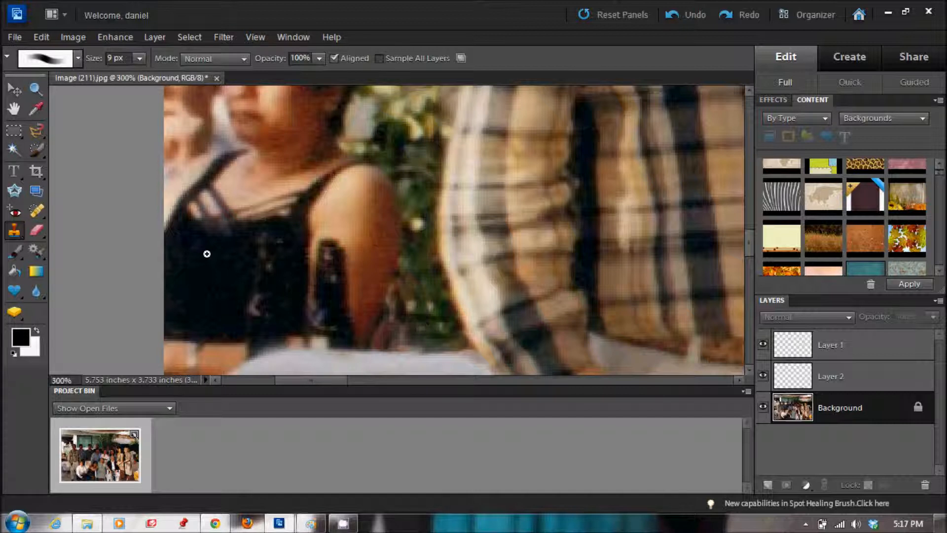
{"action": "mouse_move", "coordinate": [397, 324]}
{"action": "left_mouse_down"}
{"action": "mouse_move", "coordinate": [382, 343]}
{"action": "mouse_move", "coordinate": [434, 350]}
{"action": "left_mouse_up"}
- Try to heal the bottle covering the seated woman's arm with the Content-Aware Spot Healing Brush at 22 px and 15 px
{"action": "left_click_drag", "start_coordinate": [323, 385], "coordinate": [313, 384]}
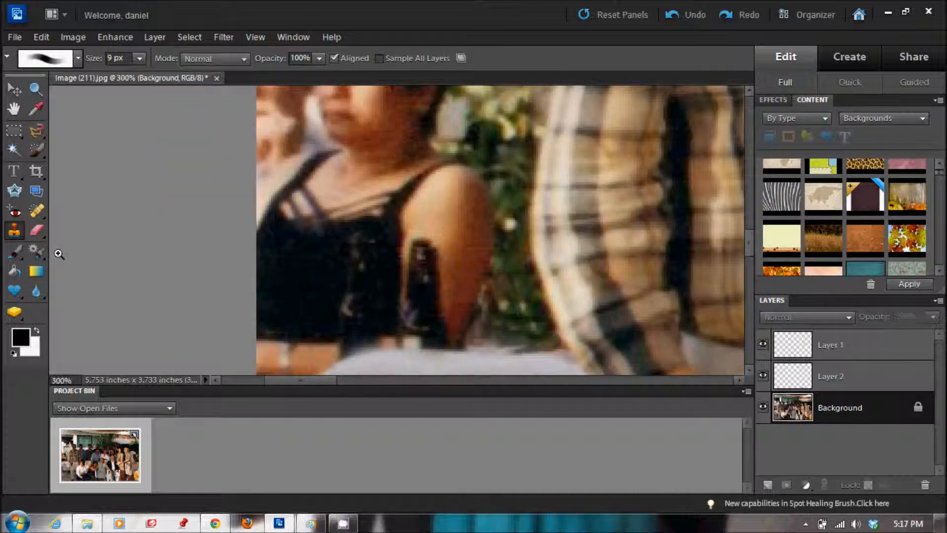
{"action": "key", "text": "j"}
{"action": "mouse_move", "coordinate": [432, 232]}
{"action": "left_mouse_down"}
{"action": "mouse_move", "coordinate": [430, 280]}
{"action": "mouse_move", "coordinate": [446, 296]}
{"action": "left_mouse_up"}
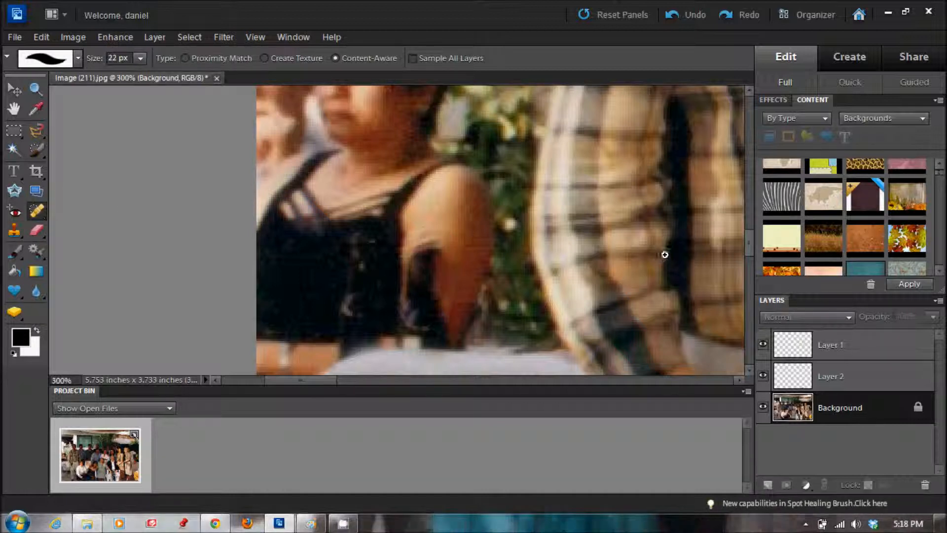
{"action": "mouse_move", "coordinate": [436, 235]}
{"action": "left_mouse_down"}
{"action": "mouse_move", "coordinate": [423, 252]}
{"action": "mouse_move", "coordinate": [463, 270]}
{"action": "left_mouse_up"}
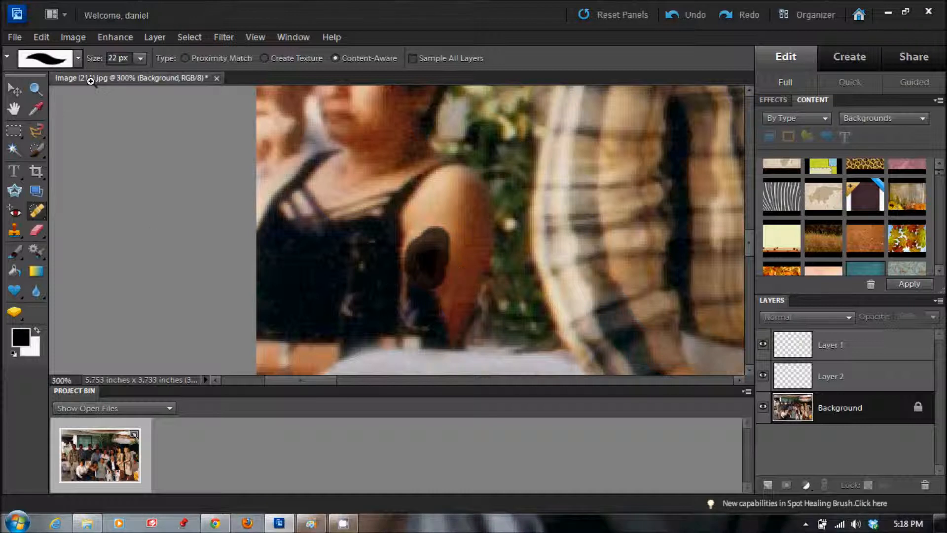
{"action": "left_click", "coordinate": [140, 58]}
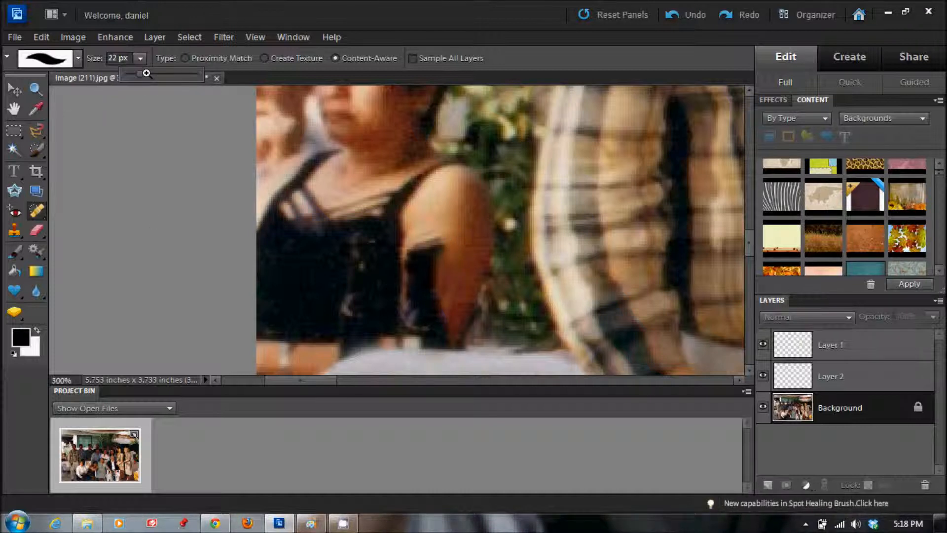
{"action": "left_click_drag", "start_coordinate": [429, 241], "coordinate": [432, 255]}
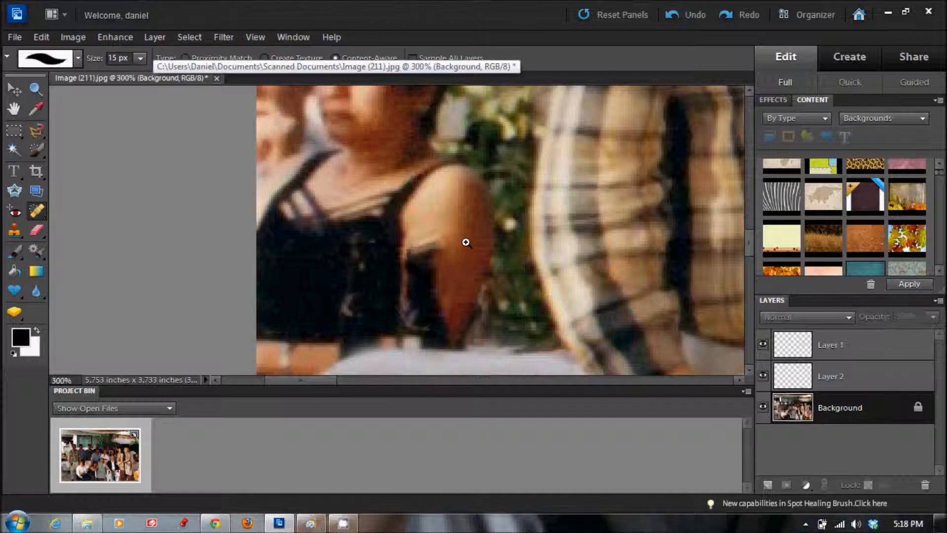
- Undo the healing strokes on the seated woman's arm
{"action": "key", "text": "ctrl+z"}
{"action": "key", "text": "ctrl+z"}
{"action": "key", "text": "ctrl+z"}
{"action": "key", "text": "ctrl+z"}
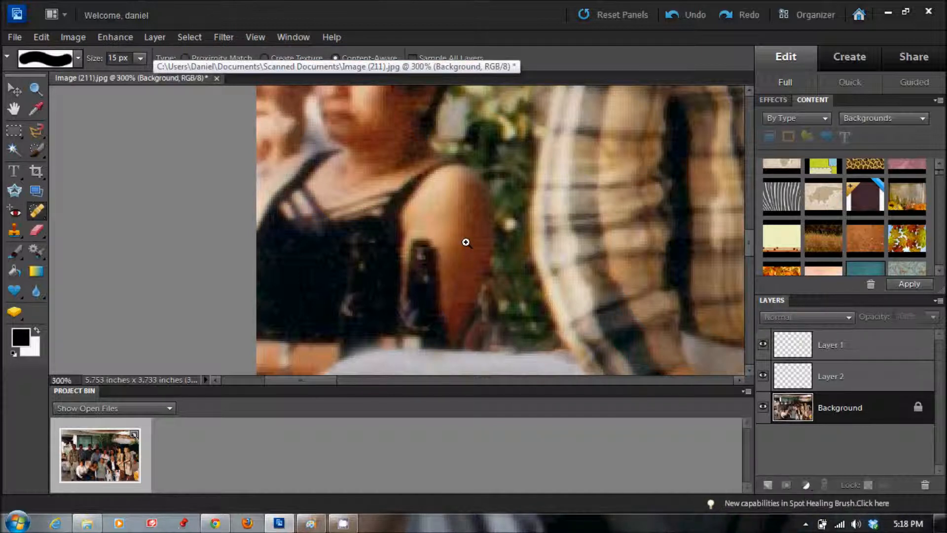
{"action": "key", "text": "ctrl+z"}
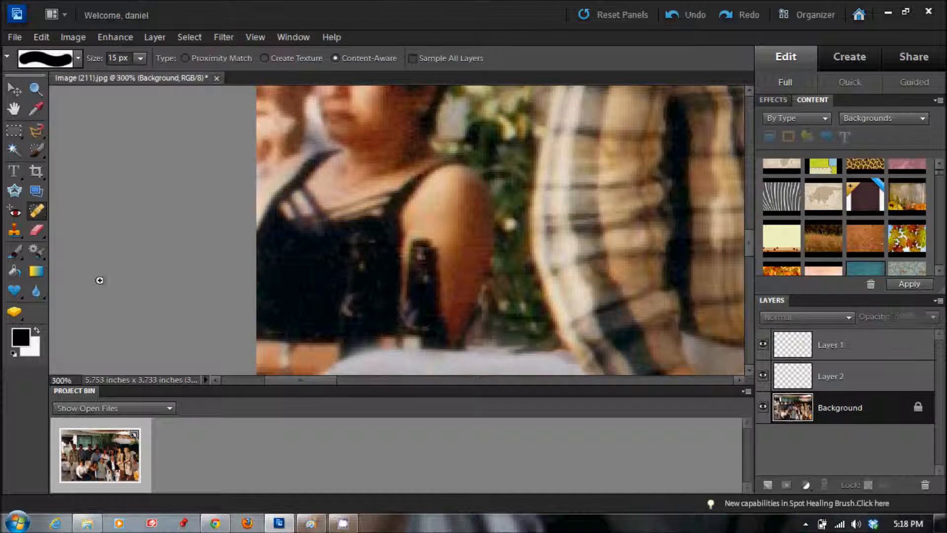
- Clone light arm skin down over the upper part of the bottle on the seated woman's arm with the 9 px Clone Stamp
{"action": "key", "text": "s"}
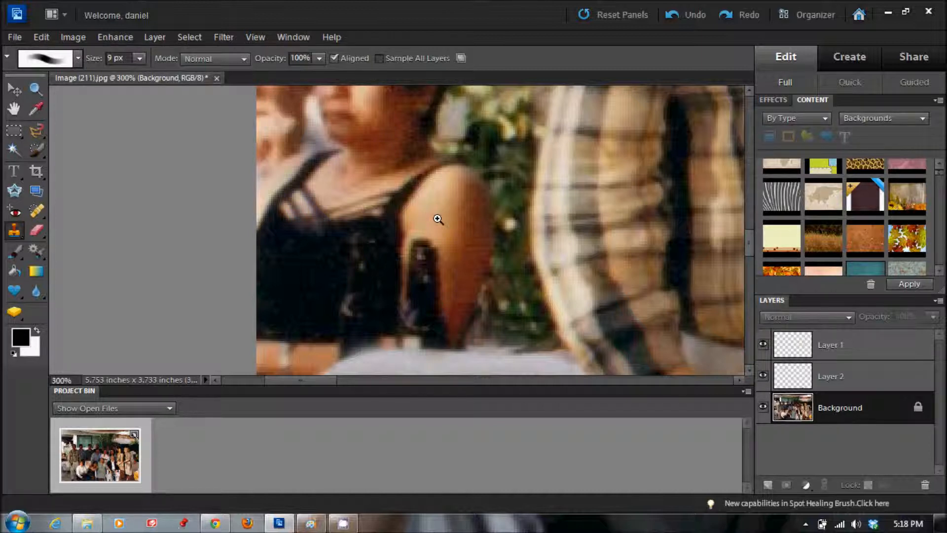
{"action": "left_click_drag", "start_coordinate": [431, 253], "coordinate": [414, 267]}
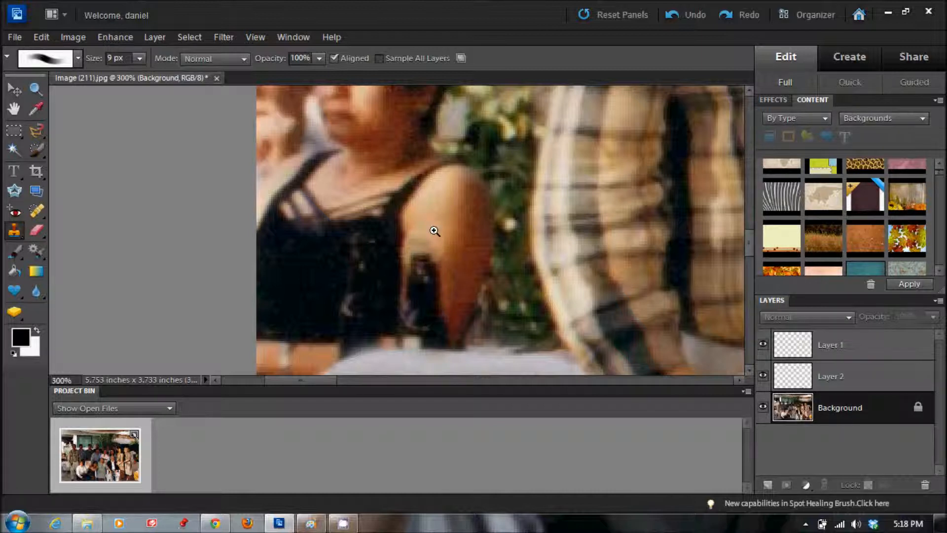
{"action": "mouse_move", "coordinate": [410, 275]}
{"action": "left_mouse_down"}
{"action": "mouse_move", "coordinate": [432, 258]}
{"action": "mouse_move", "coordinate": [427, 271]}
{"action": "mouse_move", "coordinate": [416, 242]}
{"action": "left_mouse_up"}
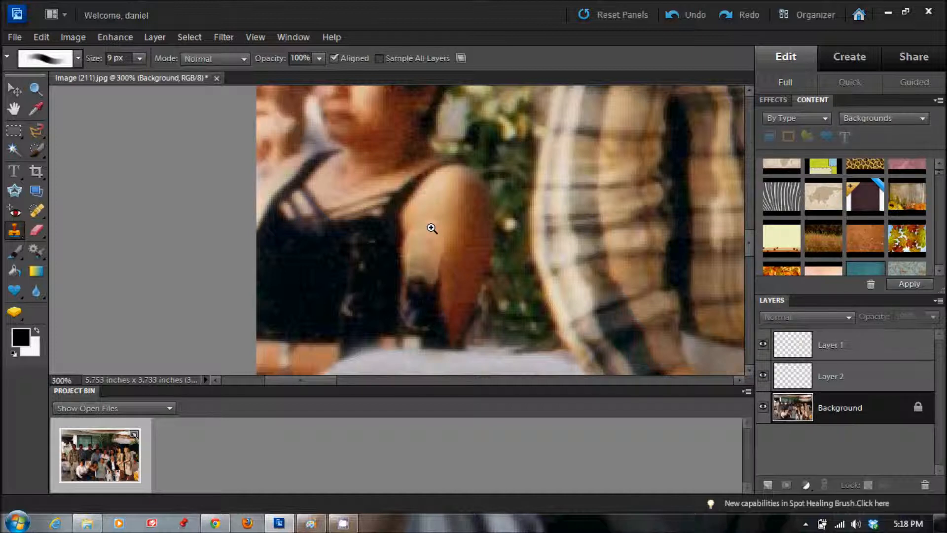
{"action": "key", "text": "shift+]"}
{"action": "mouse_move", "coordinate": [434, 261]}
{"action": "left_mouse_down"}
{"action": "mouse_move", "coordinate": [422, 278]}
{"action": "mouse_move", "coordinate": [415, 263]}
{"action": "mouse_move", "coordinate": [409, 304]}
{"action": "mouse_move", "coordinate": [424, 246]}
{"action": "left_mouse_up"}
{"action": "key", "text": "shift+["}
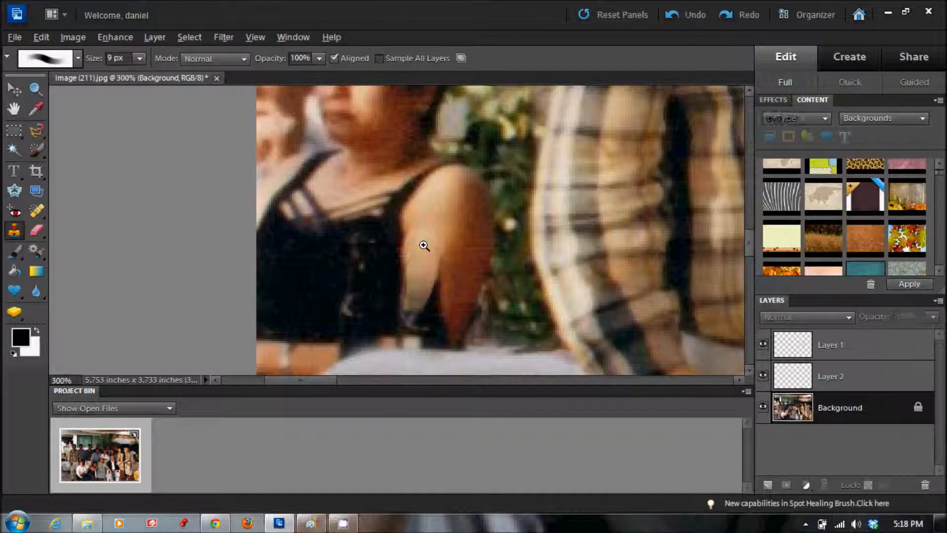
{"action": "left_click", "coordinate": [424, 245], "text": "alt"}
{"action": "left_click", "coordinate": [467, 235]}
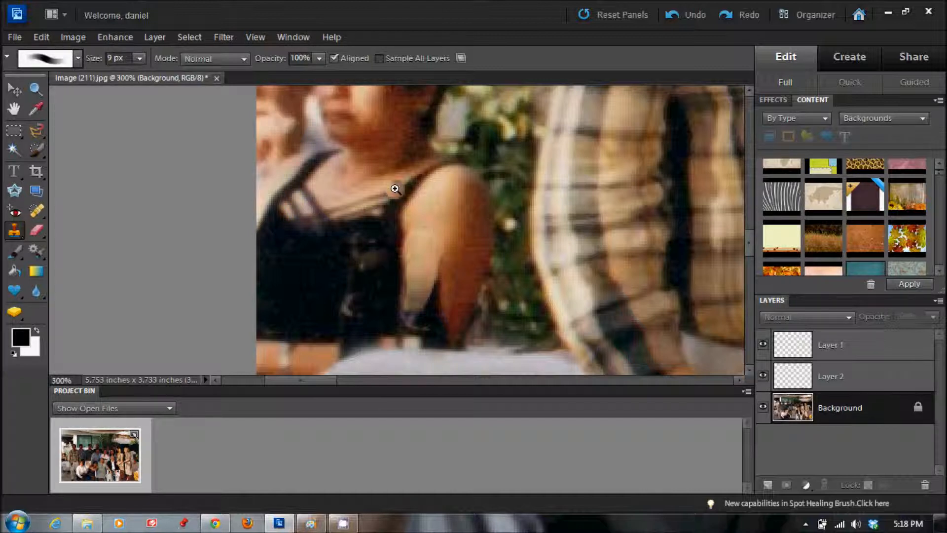
{"action": "key", "text": "shift+]"}
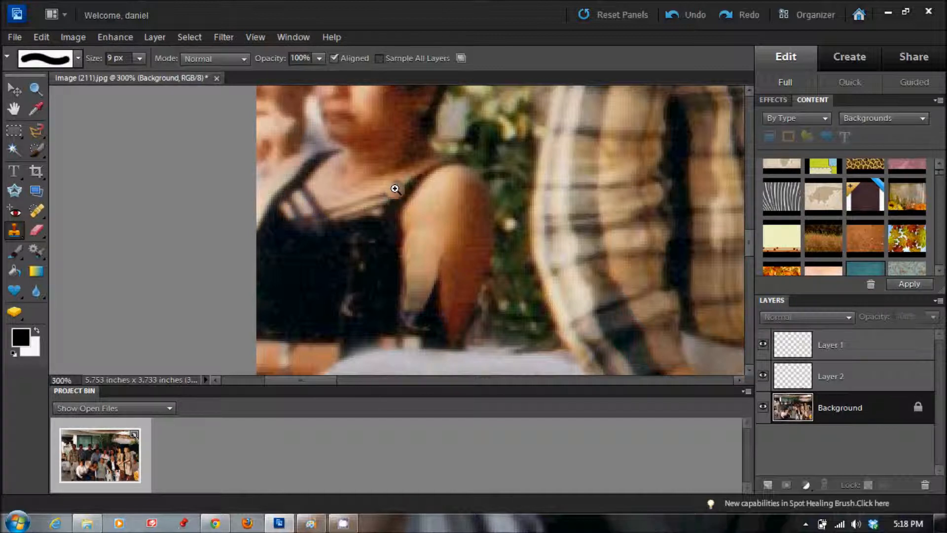
{"action": "left_click", "coordinate": [430, 217]}
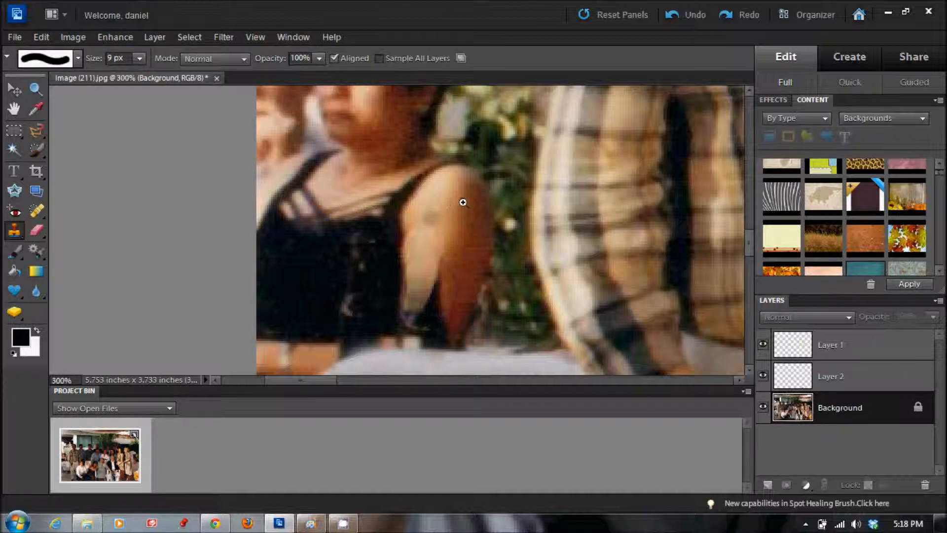
{"action": "left_click", "coordinate": [432, 218]}
{"action": "left_click", "coordinate": [435, 214]}
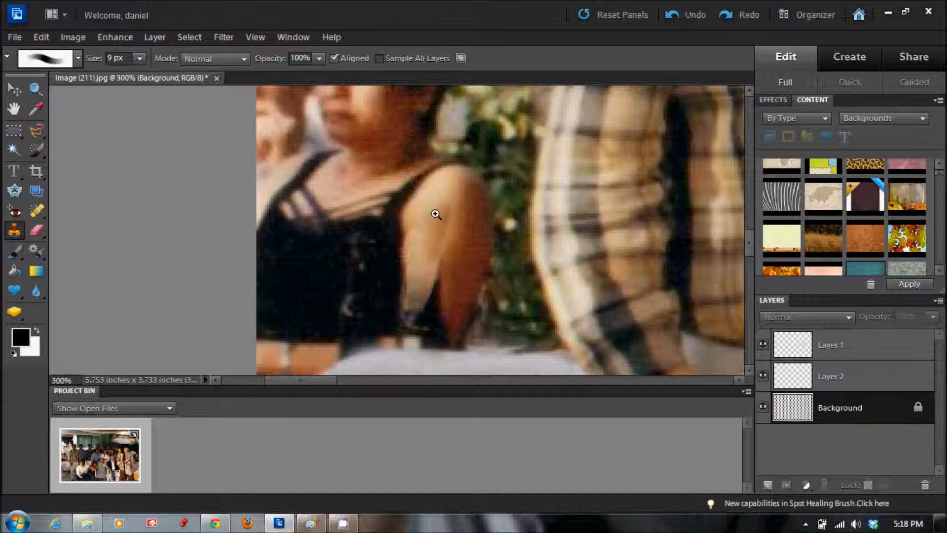
- Clone darker arm skin over the shoulder and the rest of the bottle down to the table edge with the 9 px Clone Stamp
{"action": "left_click", "coordinate": [463, 192]}
{"action": "left_click", "coordinate": [469, 199]}
{"action": "left_click", "coordinate": [451, 252], "text": "alt"}
{"action": "mouse_move", "coordinate": [437, 286]}
{"action": "left_mouse_down"}
{"action": "mouse_move", "coordinate": [442, 264]}
{"action": "mouse_move", "coordinate": [427, 322]}
{"action": "mouse_move", "coordinate": [436, 340]}
{"action": "mouse_move", "coordinate": [426, 342]}
{"action": "mouse_move", "coordinate": [422, 313]}
{"action": "left_mouse_up"}
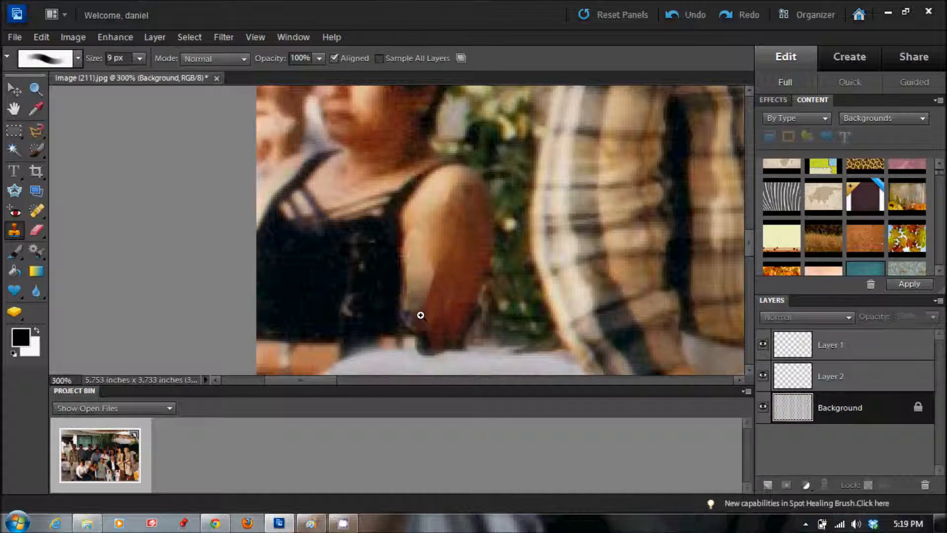
- Blend the light and dark skin tones on the rebuilt arm with the Smudge tool at 13 px and 50% strength
{"action": "left_click", "coordinate": [36, 291]}
{"action": "left_click", "coordinate": [79, 326]}
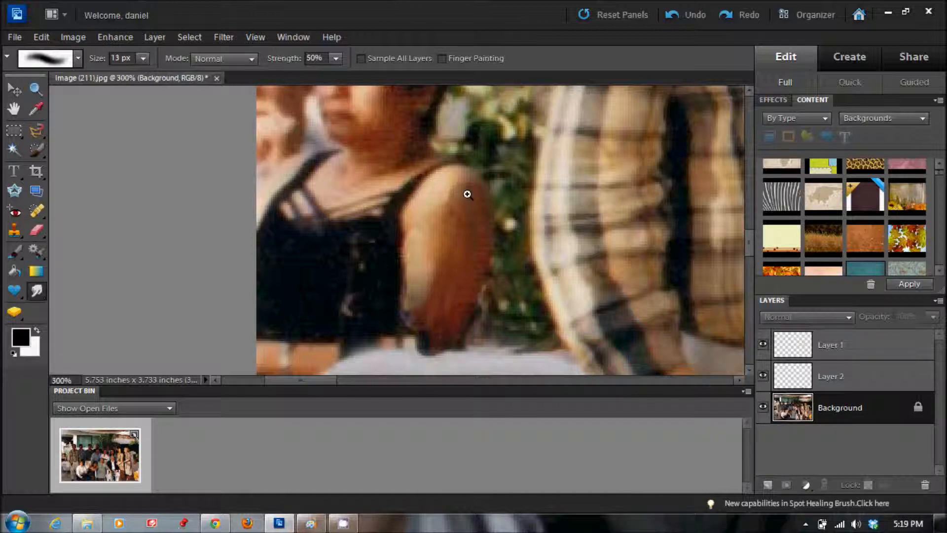
{"action": "left_click_drag", "start_coordinate": [749, 245], "coordinate": [748, 258]}
{"action": "left_click_drag", "start_coordinate": [314, 384], "coordinate": [312, 380]}
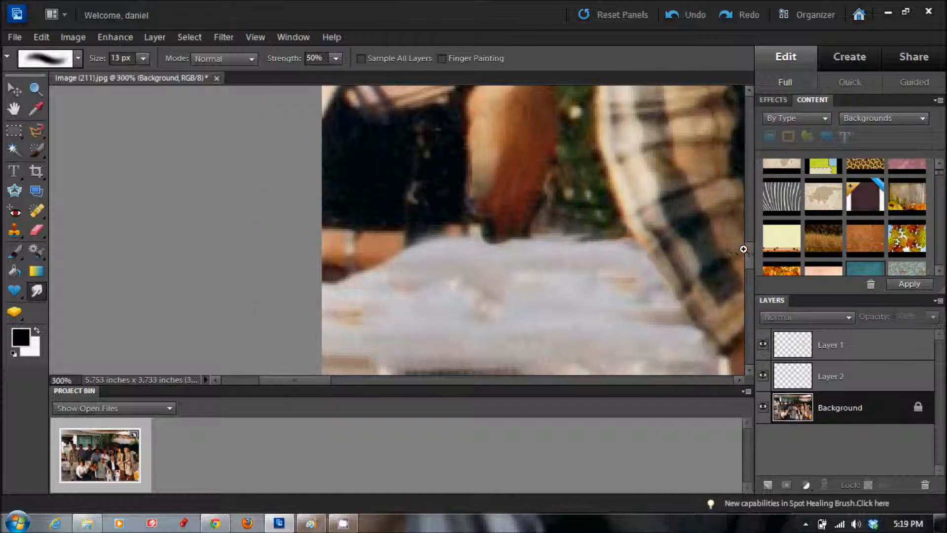
{"action": "scroll", "coordinate": [750, 263], "scroll_direction": "down", "scroll_amount": 5}
{"action": "left_click_drag", "start_coordinate": [751, 261], "coordinate": [750, 245]}
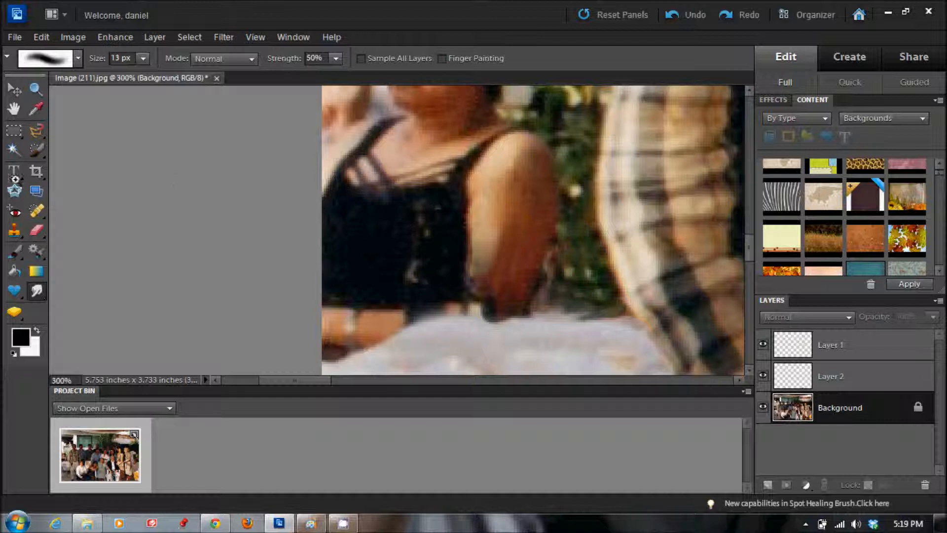
- Clone plain black fabric over the light bottle remnants on the seated woman's black top with the 9 px Clone Stamp
{"action": "key", "text": "s"}
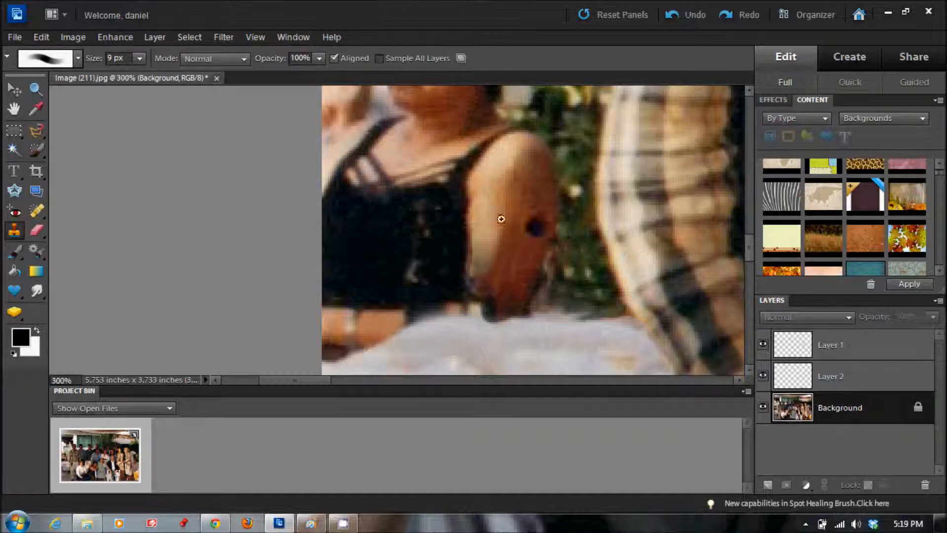
{"action": "mouse_move", "coordinate": [426, 211]}
{"action": "left_mouse_down"}
{"action": "mouse_move", "coordinate": [425, 242]}
{"action": "mouse_move", "coordinate": [410, 263]}
{"action": "mouse_move", "coordinate": [420, 287]}
{"action": "left_mouse_up"}
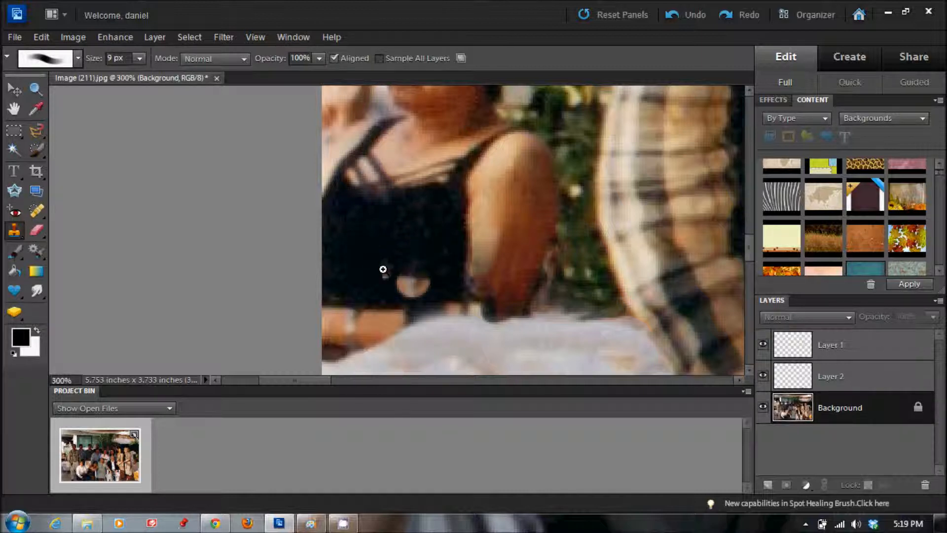
{"action": "left_click_drag", "start_coordinate": [400, 281], "coordinate": [433, 278]}
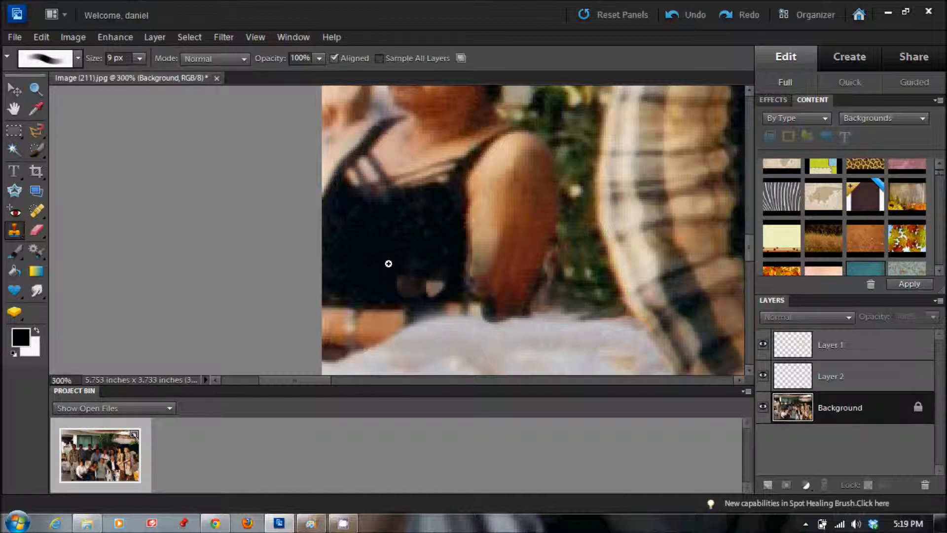
{"action": "mouse_move", "coordinate": [443, 284]}
{"action": "left_mouse_down"}
{"action": "mouse_move", "coordinate": [387, 281]}
{"action": "mouse_move", "coordinate": [407, 286]}
{"action": "left_mouse_up"}
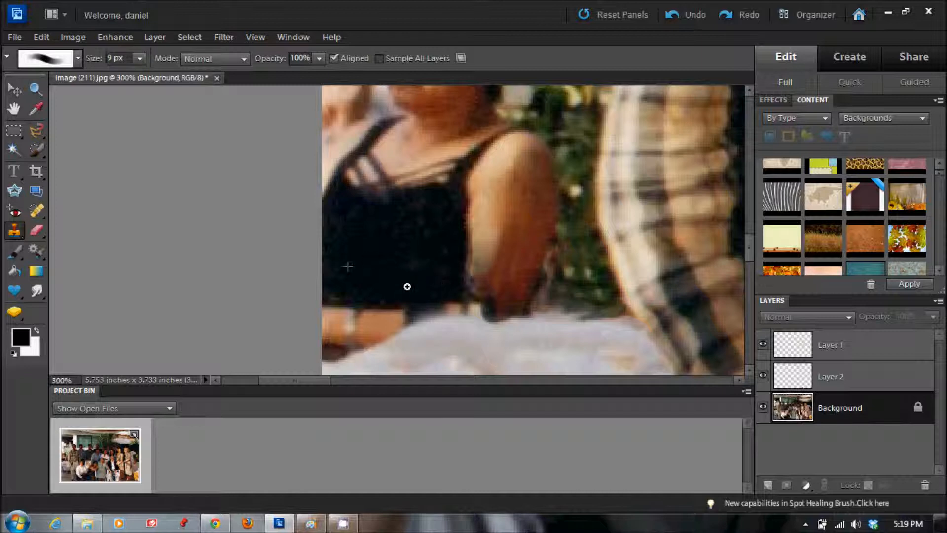
{"action": "mouse_move", "coordinate": [442, 294]}
{"action": "left_mouse_down"}
{"action": "mouse_move", "coordinate": [399, 299]}
{"action": "mouse_move", "coordinate": [432, 292]}
{"action": "left_mouse_up"}
- Clone forearm skin along the lower hem of the seated woman's black top to extend her forearm toward the elbow
{"action": "mouse_move", "coordinate": [455, 312]}
{"action": "left_mouse_down"}
{"action": "mouse_move", "coordinate": [402, 320]}
{"action": "mouse_move", "coordinate": [412, 316]}
{"action": "left_mouse_up"}
{"action": "left_click", "coordinate": [412, 317], "text": "alt"}
{"action": "key", "text": "shift+]"}
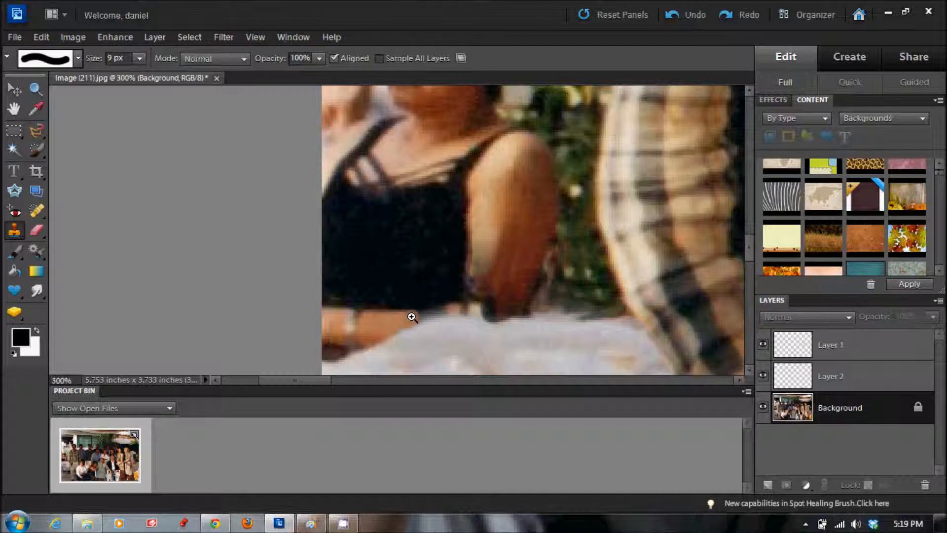
{"action": "left_click", "coordinate": [418, 315]}
{"action": "key", "text": "shift+["}
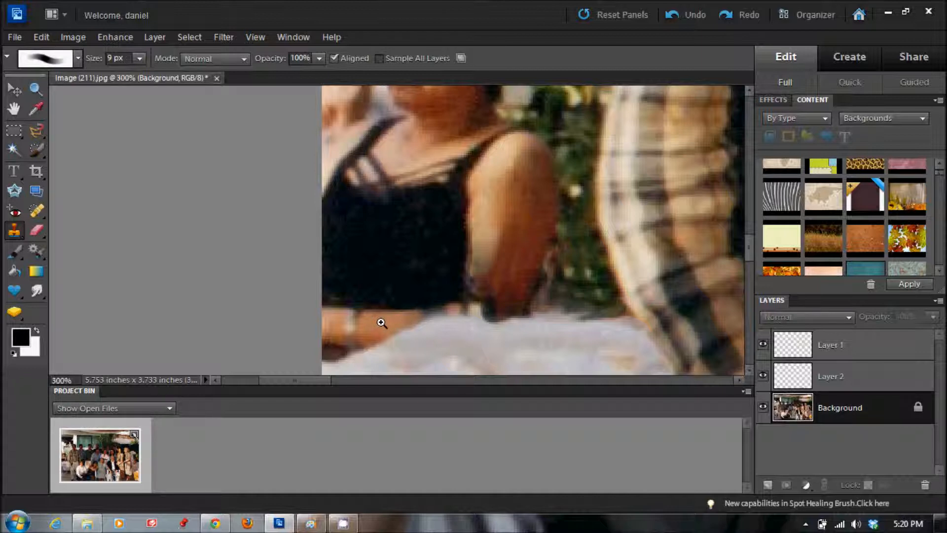
{"action": "left_click", "coordinate": [381, 322], "text": "alt"}
{"action": "left_click_drag", "start_coordinate": [422, 316], "coordinate": [442, 313]}
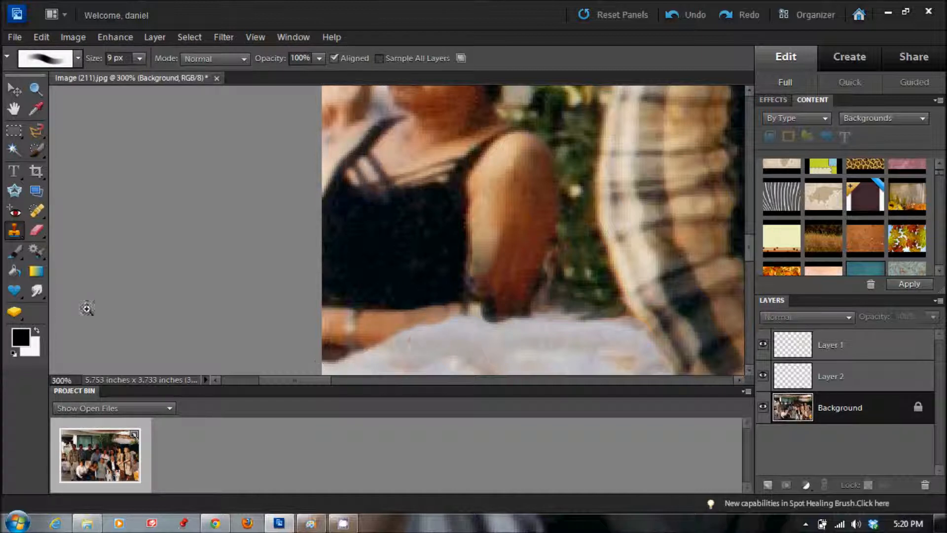
- Touch up the tablecloth edge just below the seated woman's extended forearm with the 9 px Clone Stamp
{"action": "left_click", "coordinate": [36, 230]}
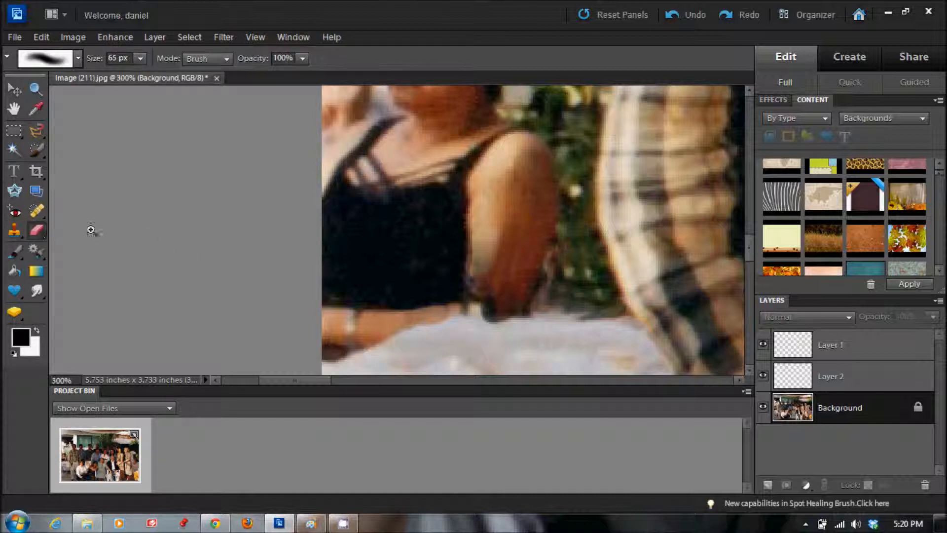
{"action": "left_click", "coordinate": [14, 230]}
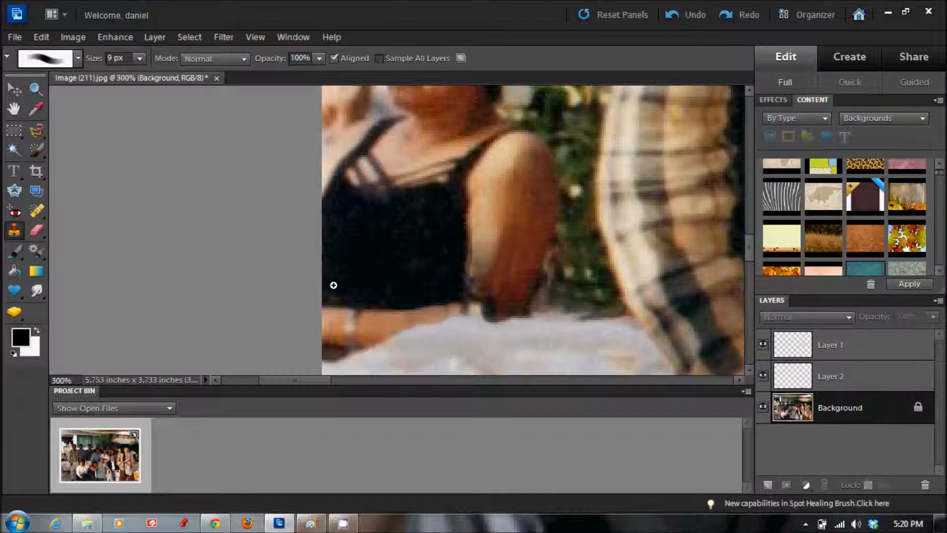
{"action": "left_click", "coordinate": [437, 324]}
{"action": "left_click_drag", "start_coordinate": [423, 332], "coordinate": [448, 321]}
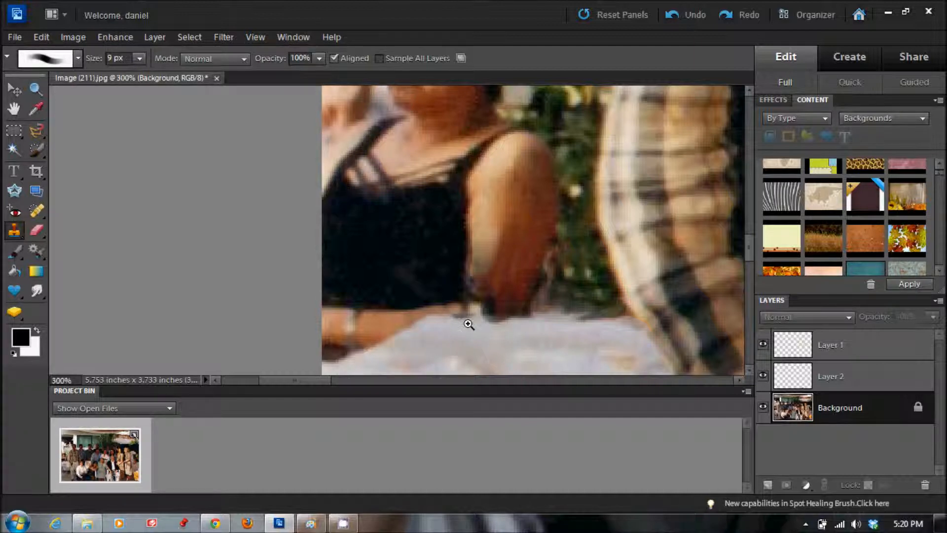
- Clone tablecloth over the dark remnants below the seated woman's elbow using a hard 9 px brush, and restore the soft brush edge
{"action": "key", "text": "shift+bracketright"}
{"action": "key", "text": "shift+bracketright"}
{"action": "key", "text": "shift+bracketright"}
{"action": "key", "text": "shift+bracketright"}
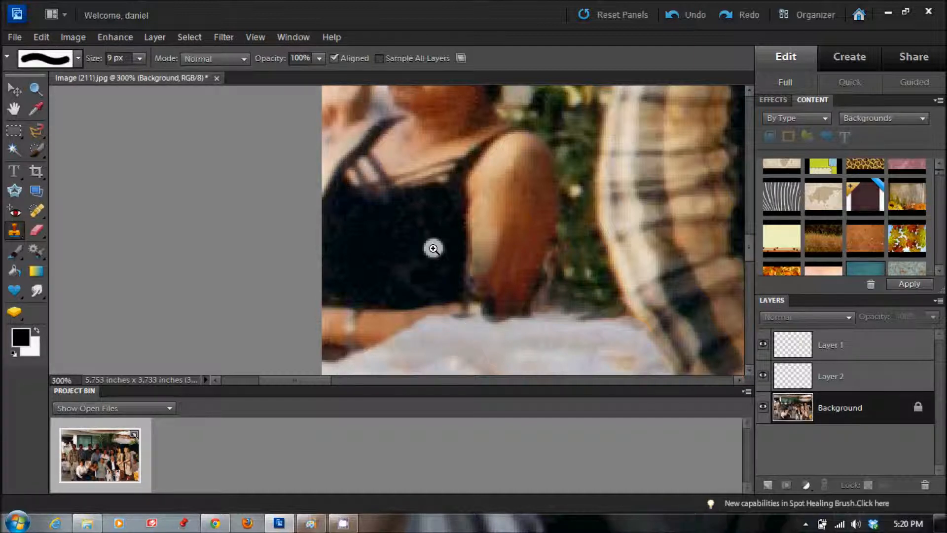
{"action": "left_click", "coordinate": [456, 328], "text": "alt"}
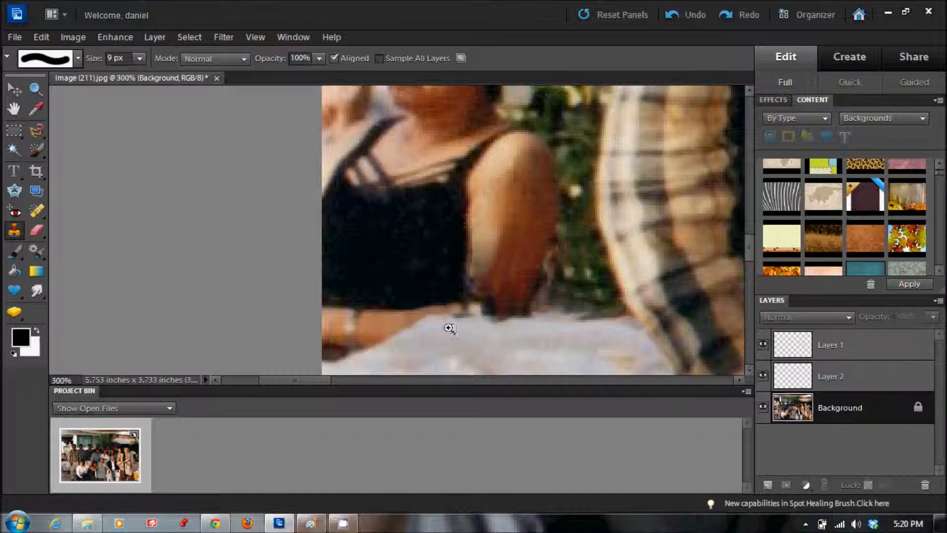
{"action": "left_click", "coordinate": [495, 323]}
{"action": "left_click", "coordinate": [494, 322]}
{"action": "left_click", "coordinate": [450, 326], "text": "alt"}
{"action": "left_click_drag", "start_coordinate": [487, 320], "coordinate": [529, 320]}
{"action": "key", "text": "shift+bracketleft"}
{"action": "key", "text": "shift+bracketleft"}
{"action": "key", "text": "shift+bracketleft"}
{"action": "key", "text": "shift+bracketleft"}
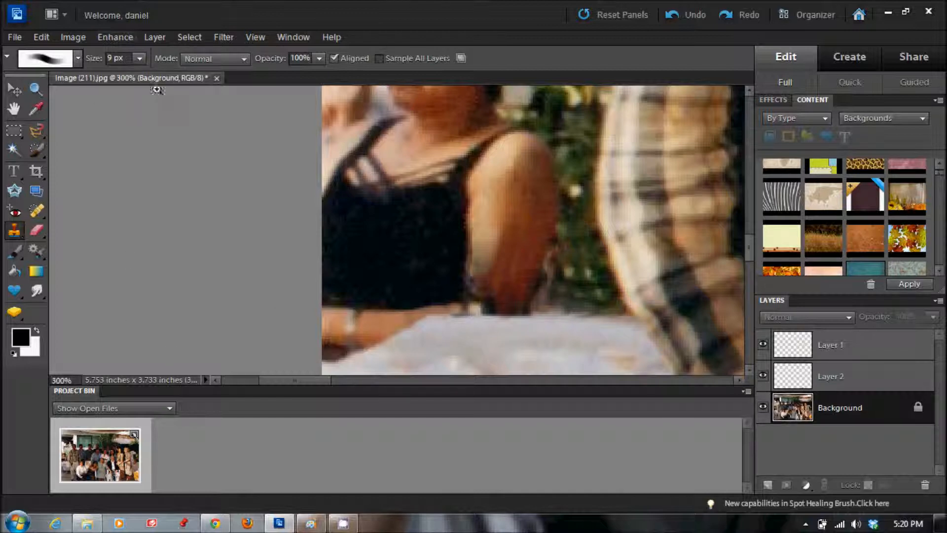
- Zoom out to the whole photo at 33.3% to review the retouching and look for remaining bottles
{"action": "left_click", "coordinate": [37, 88]}
{"action": "left_click", "coordinate": [35, 58]}
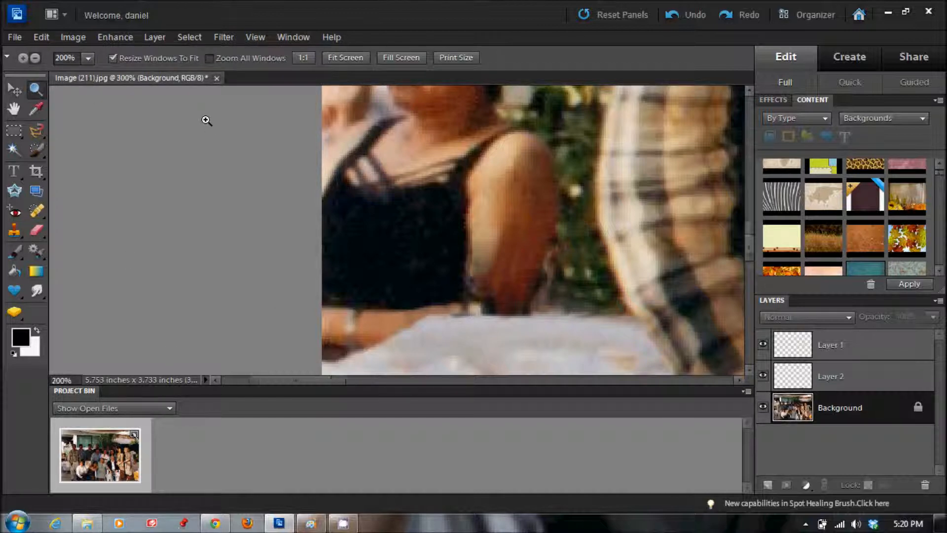
{"action": "left_click", "coordinate": [205, 124]}
{"action": "left_click", "coordinate": [205, 124]}
{"action": "left_click", "coordinate": [206, 125]}
{"action": "left_click", "coordinate": [215, 126]}
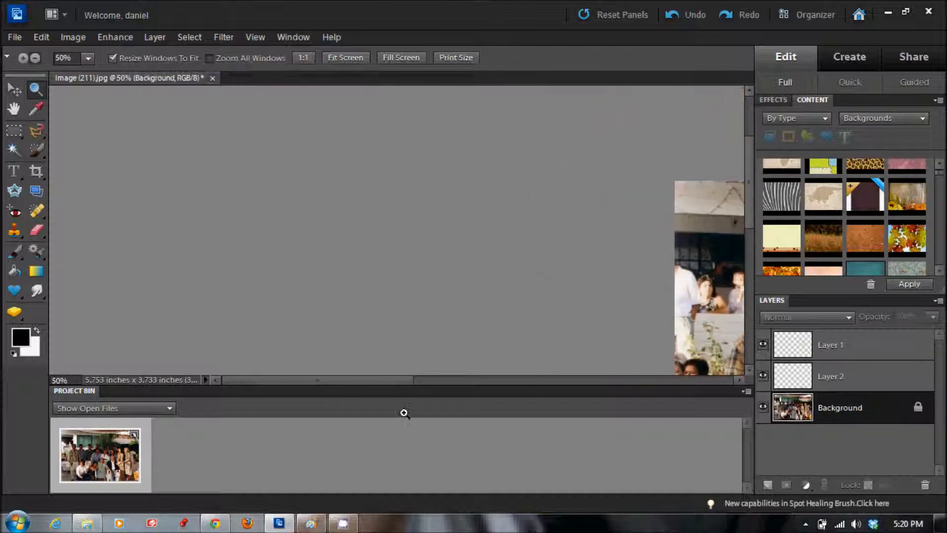
{"action": "left_click_drag", "start_coordinate": [396, 379], "coordinate": [552, 373]}
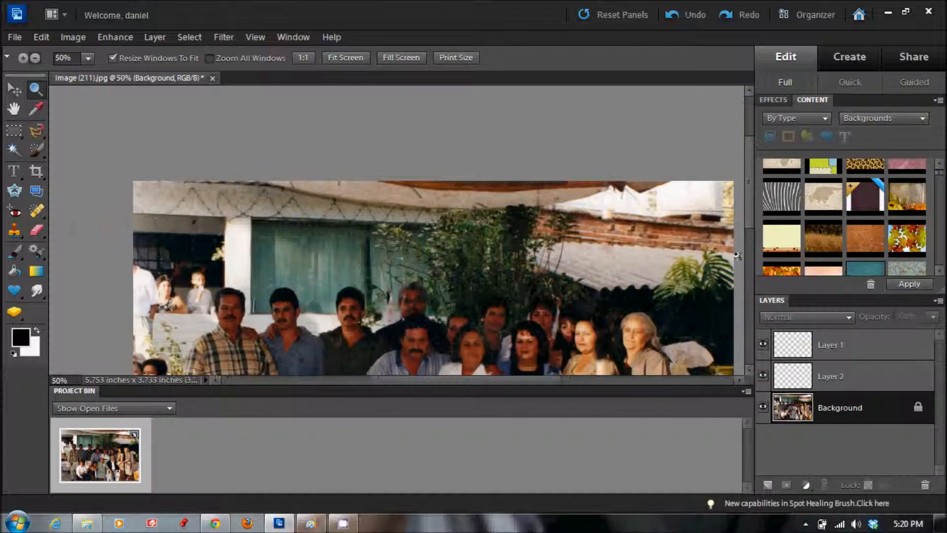
{"action": "left_click_drag", "start_coordinate": [750, 162], "coordinate": [754, 215]}
{"action": "left_click", "coordinate": [698, 241]}
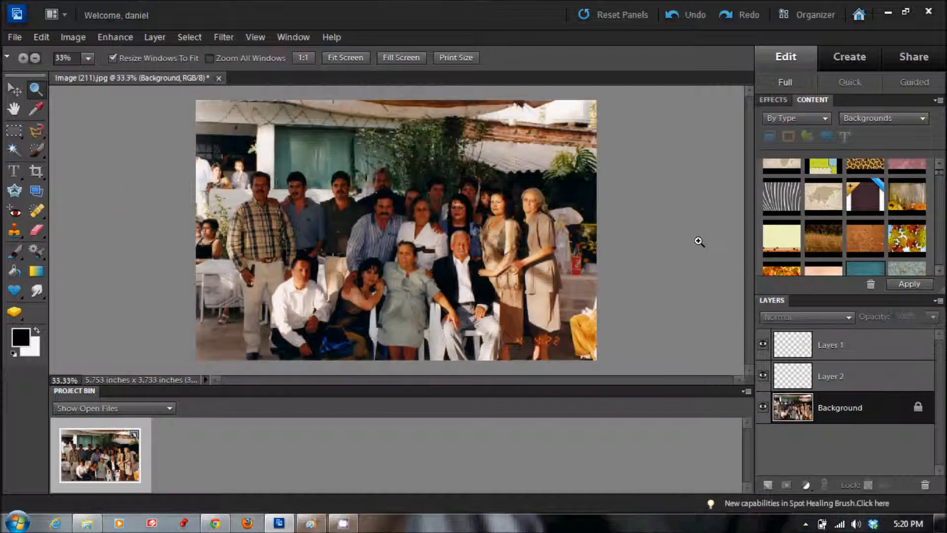
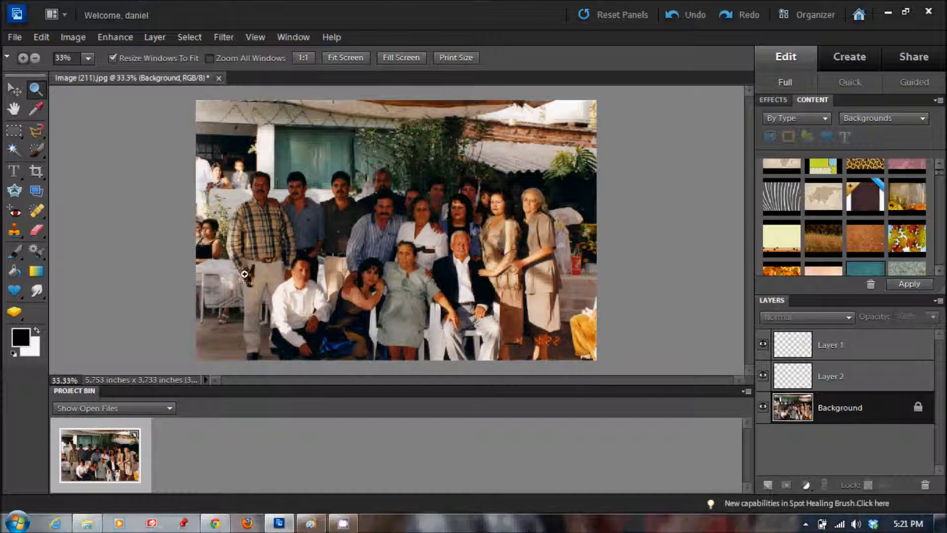
- Clone trouser fabric over the top of the bottle held by the standing man in the plaid shirt at 300% zoom
{"action": "left_click", "coordinate": [283, 263]}
{"action": "left_click", "coordinate": [390, 231]}
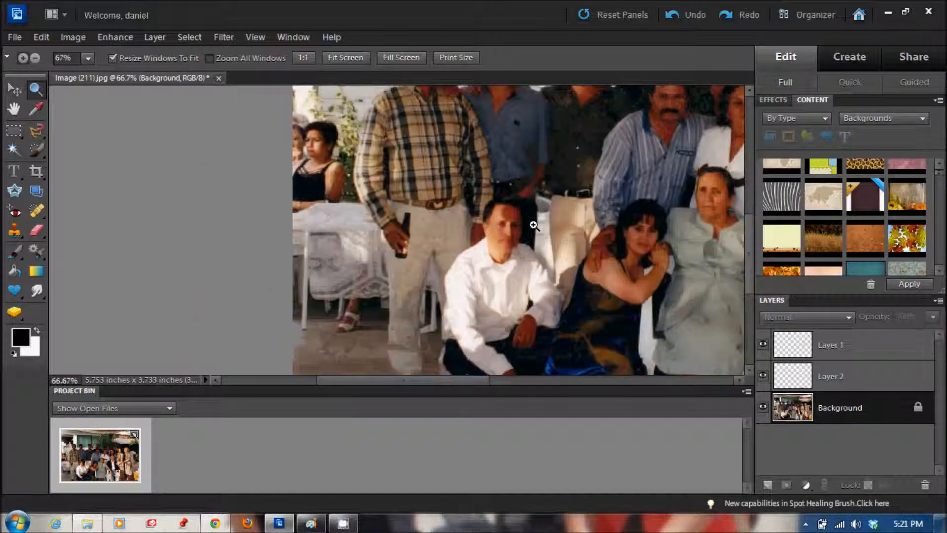
{"action": "left_click", "coordinate": [404, 230]}
{"action": "left_click", "coordinate": [405, 231]}
{"action": "left_click", "coordinate": [405, 232]}
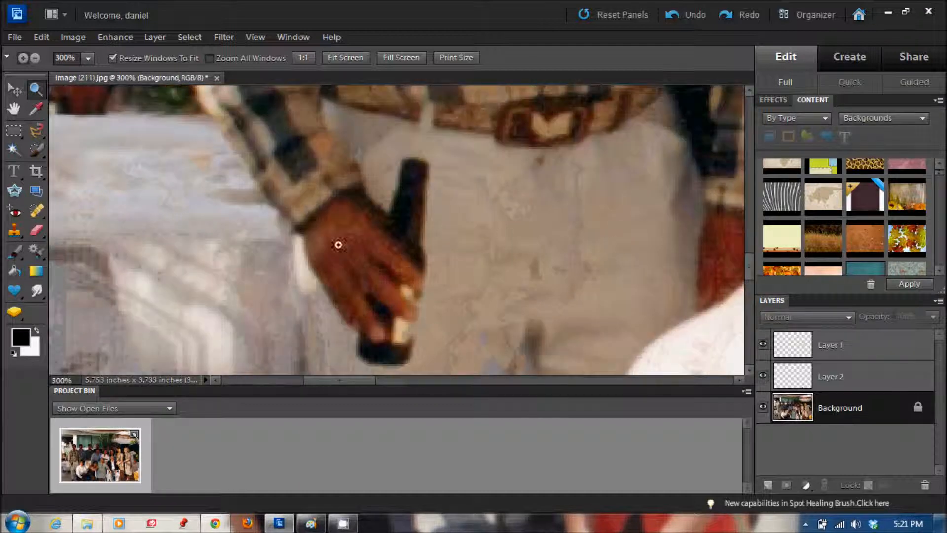
{"action": "key", "text": "s"}
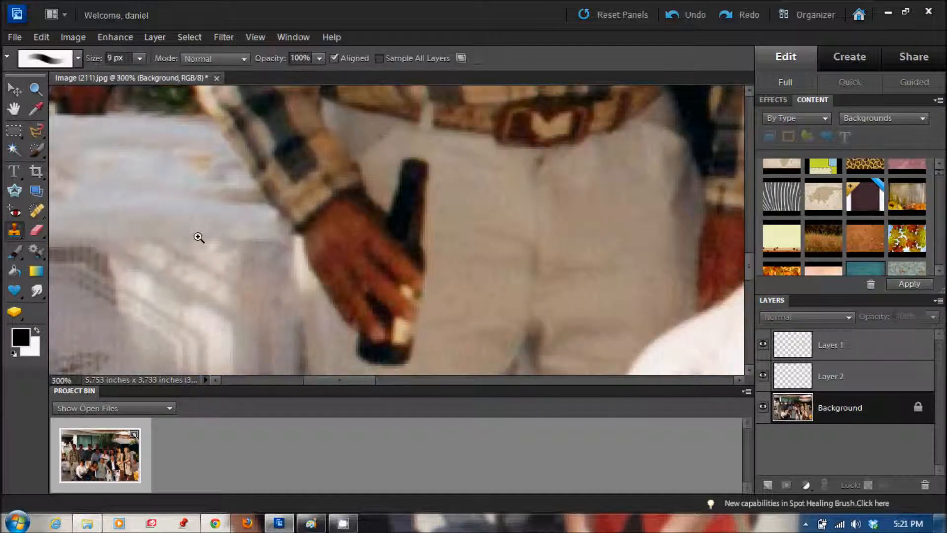
{"action": "left_click", "coordinate": [451, 206], "text": "alt"}
{"action": "left_click_drag", "start_coordinate": [424, 163], "coordinate": [412, 158]}
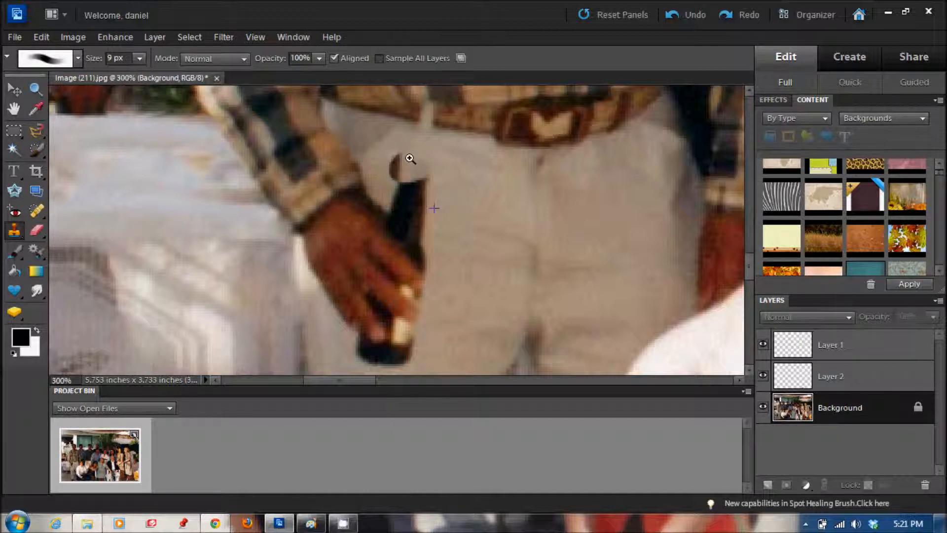
{"action": "left_click", "coordinate": [448, 183], "text": "alt"}
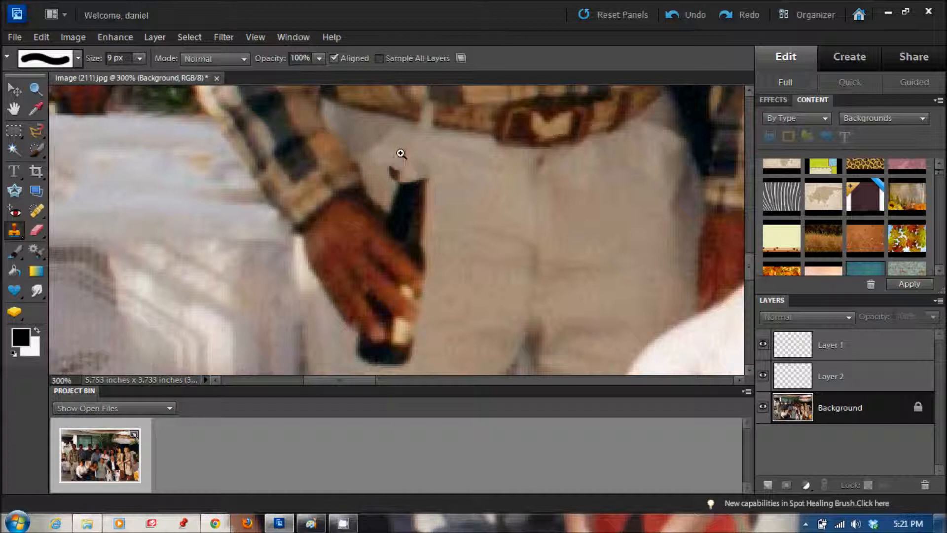
{"action": "left_click_drag", "start_coordinate": [401, 151], "coordinate": [395, 168]}
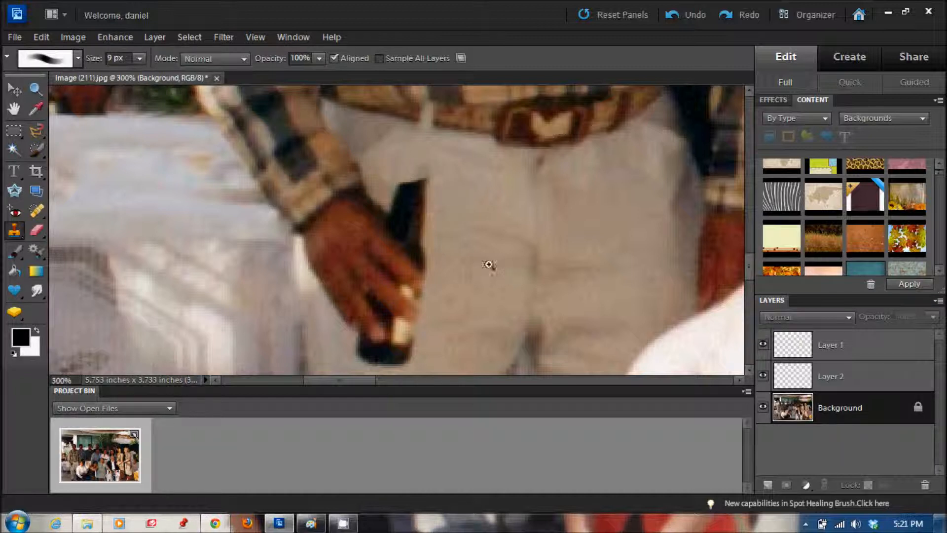
- Clone trouser fabric over the rest of the bottle neck down to the edge of the standing man's hand
{"action": "mouse_move", "coordinate": [431, 196]}
{"action": "left_mouse_down"}
{"action": "mouse_move", "coordinate": [398, 189]}
{"action": "mouse_move", "coordinate": [426, 225]}
{"action": "mouse_move", "coordinate": [414, 178]}
{"action": "mouse_move", "coordinate": [397, 204]}
{"action": "mouse_move", "coordinate": [427, 239]}
{"action": "mouse_move", "coordinate": [401, 206]}
{"action": "mouse_move", "coordinate": [434, 242]}
{"action": "left_mouse_up"}
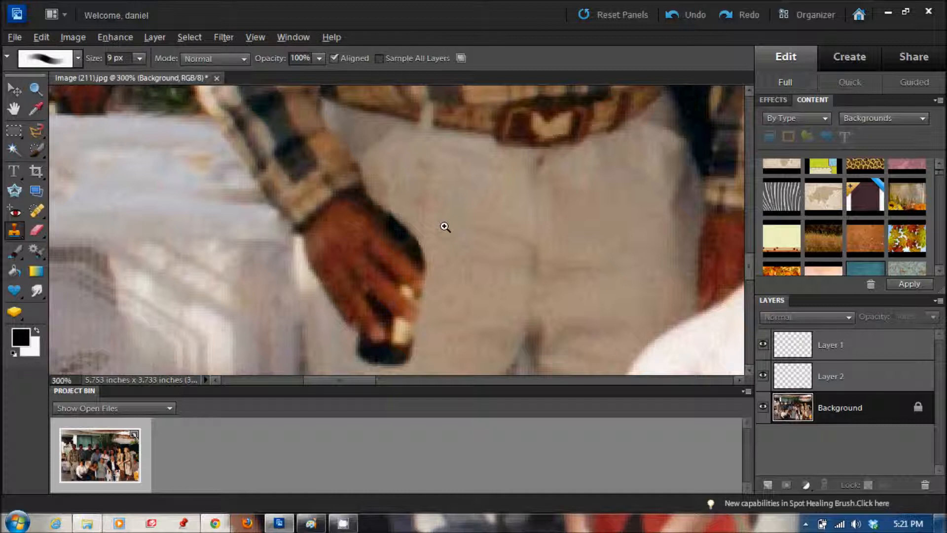
{"action": "left_click", "coordinate": [445, 226], "text": "alt"}
{"action": "mouse_move", "coordinate": [399, 215]}
{"action": "left_mouse_down"}
{"action": "mouse_move", "coordinate": [429, 250]}
{"action": "mouse_move", "coordinate": [391, 212]}
{"action": "mouse_move", "coordinate": [423, 230]}
{"action": "mouse_move", "coordinate": [431, 246]}
{"action": "mouse_move", "coordinate": [385, 202]}
{"action": "mouse_move", "coordinate": [418, 222]}
{"action": "mouse_move", "coordinate": [432, 248]}
{"action": "left_mouse_up"}
{"action": "key", "text": "shift+bracketleft"}
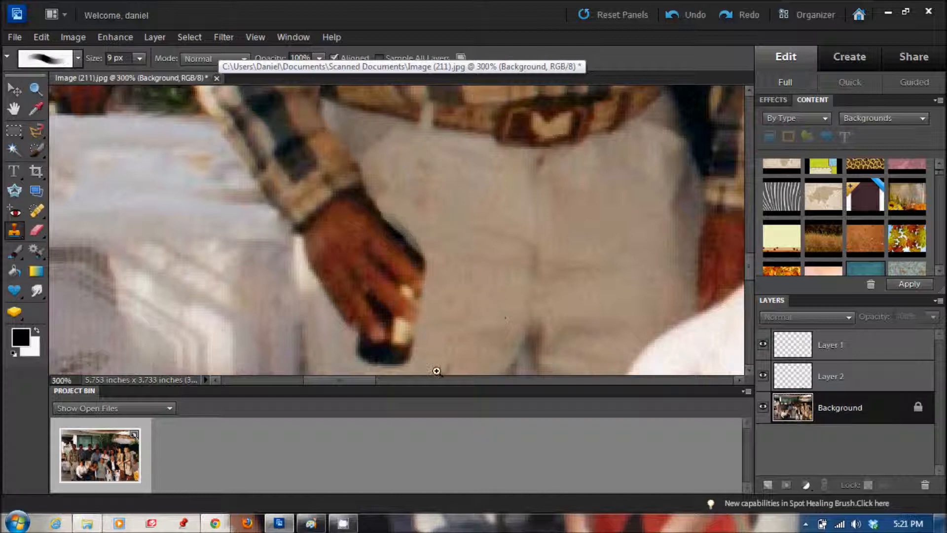
- Examine the hands of the seated man and woman beside the standing man in the plaid shirt at 300% zoom
{"action": "left_click_drag", "start_coordinate": [363, 376], "coordinate": [476, 377]}
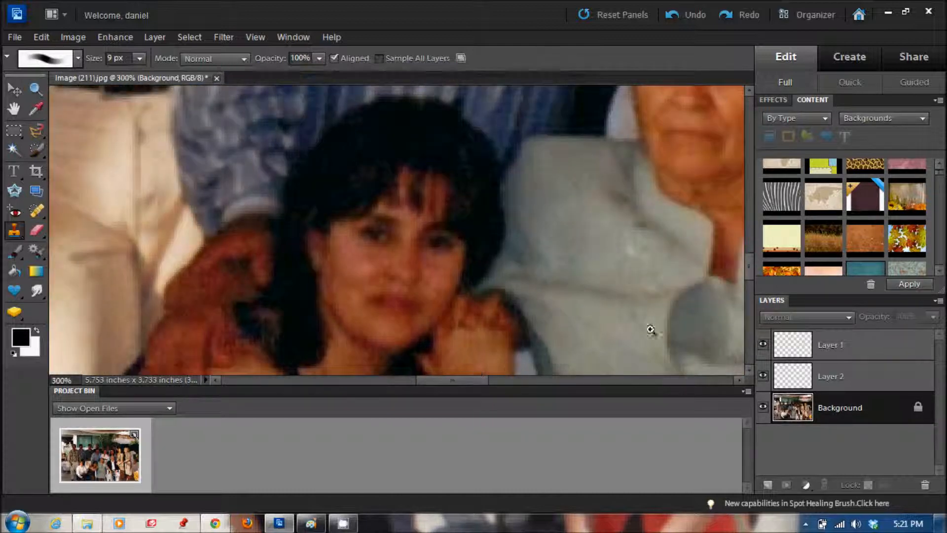
{"action": "mouse_move", "coordinate": [748, 272]}
{"action": "left_mouse_down"}
{"action": "mouse_move", "coordinate": [750, 279]}
{"action": "mouse_move", "coordinate": [740, 250]}
{"action": "mouse_move", "coordinate": [740, 269]}
{"action": "left_mouse_up"}
{"action": "left_click_drag", "start_coordinate": [471, 378], "coordinate": [449, 378]}
{"action": "left_click_drag", "start_coordinate": [747, 269], "coordinate": [748, 284]}
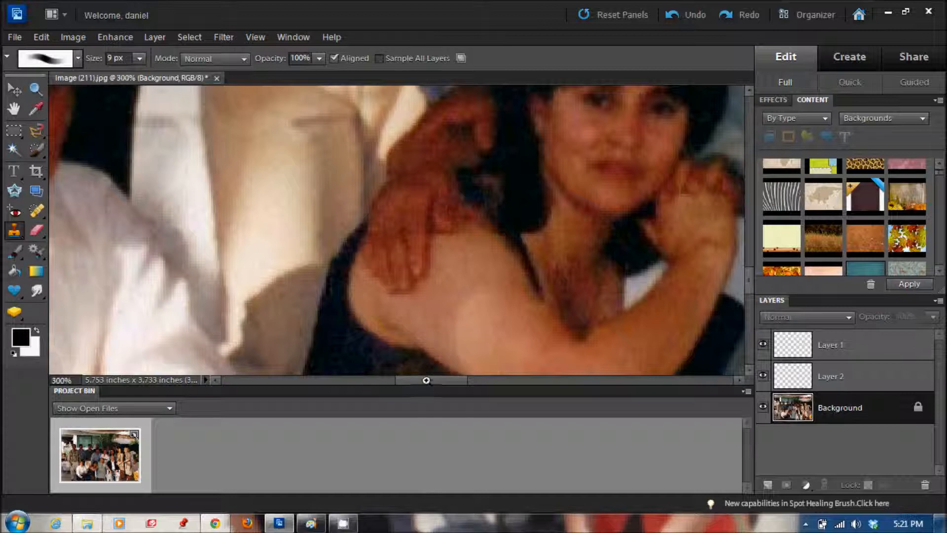
{"action": "left_click_drag", "start_coordinate": [428, 379], "coordinate": [367, 367]}
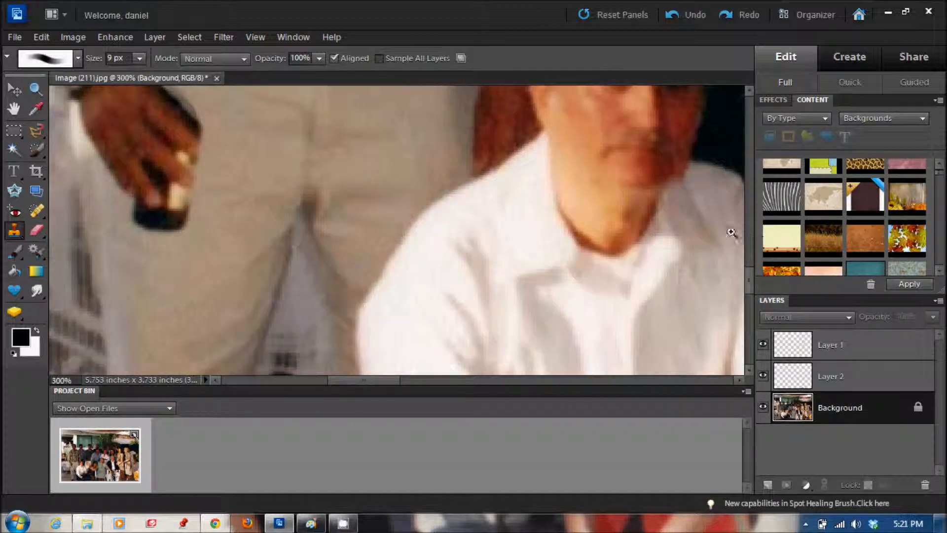
{"action": "left_click_drag", "start_coordinate": [750, 284], "coordinate": [750, 273]}
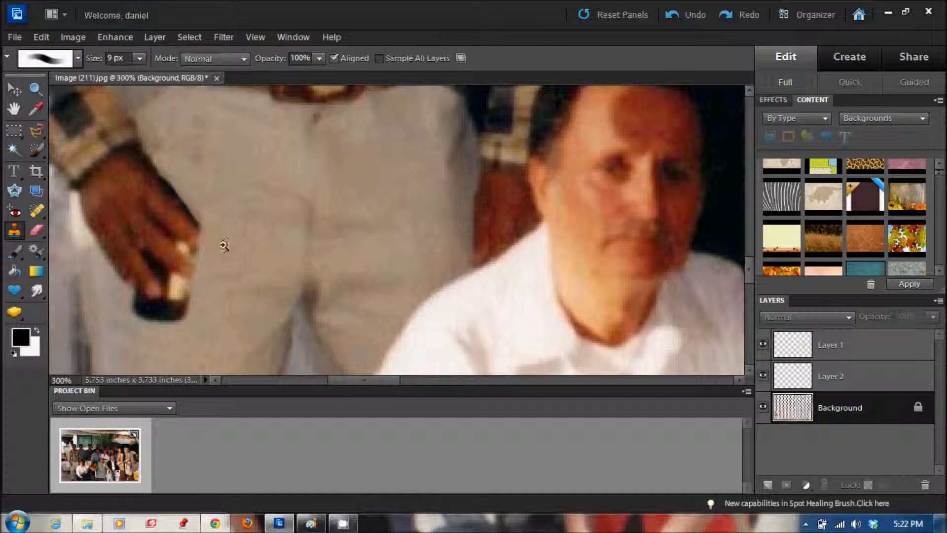
- Clone trouser fabric over the dark bottle end below the standing man's fingertips using a hard 9 px brush
{"action": "left_click", "coordinate": [219, 349], "text": "alt"}
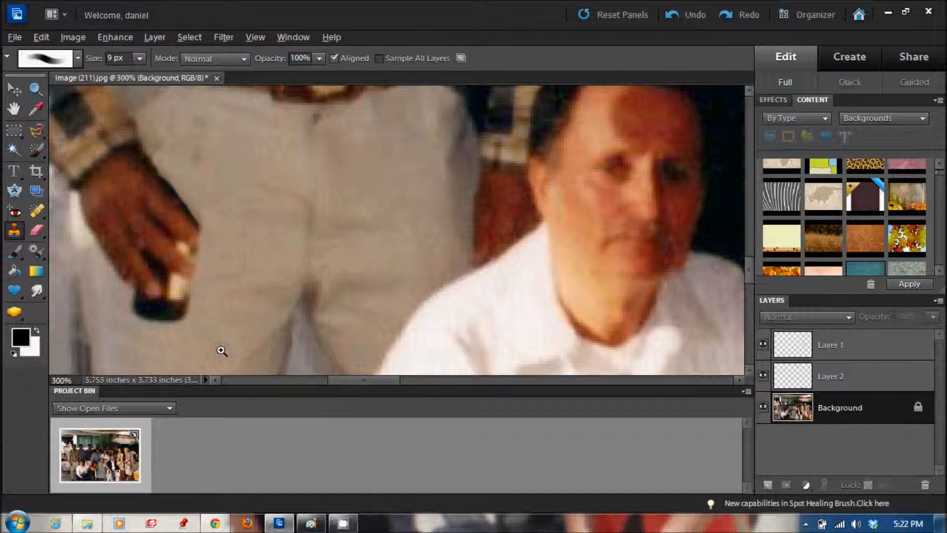
{"action": "key", "text": "shift+]"}
{"action": "left_click_drag", "start_coordinate": [129, 304], "coordinate": [193, 323]}
{"action": "key", "text": "shift+["}
{"action": "left_click", "coordinate": [207, 342], "text": "alt"}
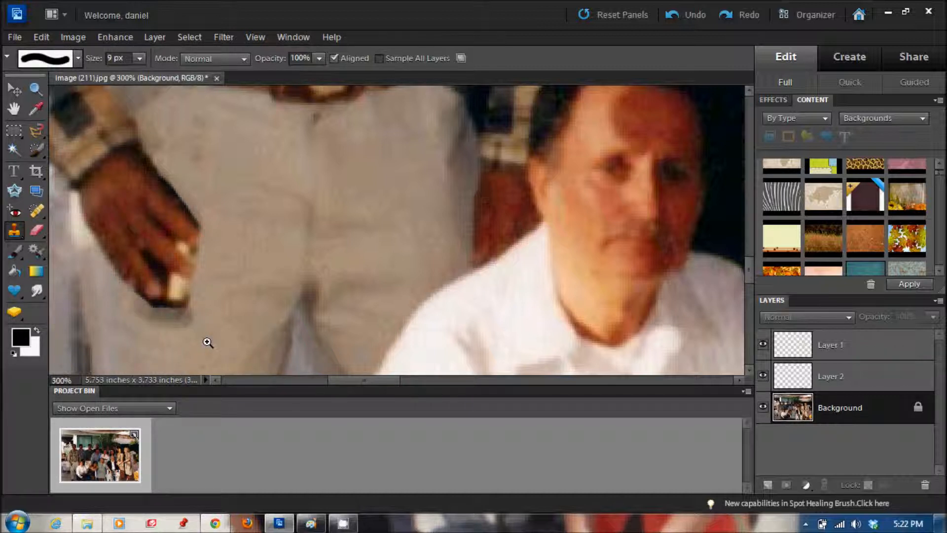
{"action": "mouse_move", "coordinate": [196, 324]}
{"action": "left_mouse_down"}
{"action": "mouse_move", "coordinate": [133, 318]}
{"action": "mouse_move", "coordinate": [141, 308]}
{"action": "mouse_move", "coordinate": [172, 318]}
{"action": "left_mouse_up"}
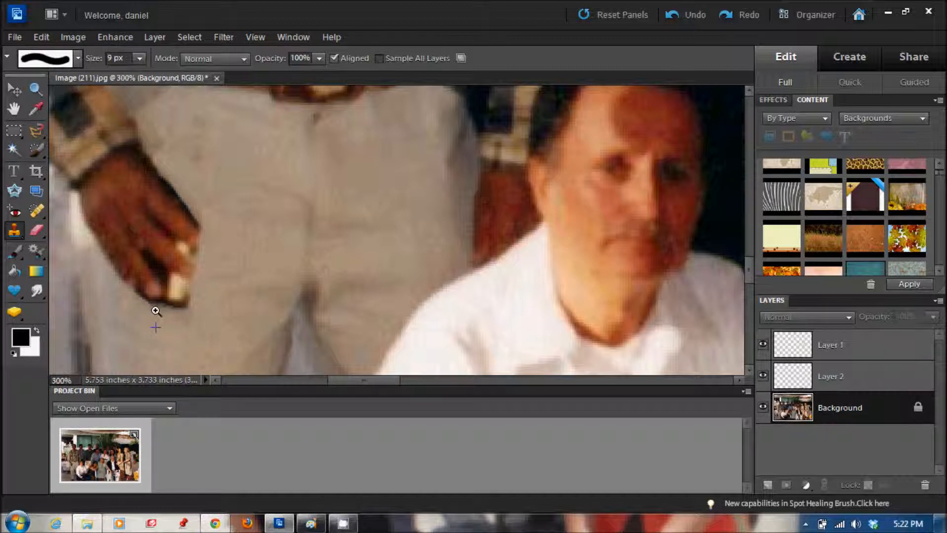
- Clone trouser fabric over the pale bottle remnants beside the standing man's fingertips using a soft 9 px brush
{"action": "key", "text": "shift+["}
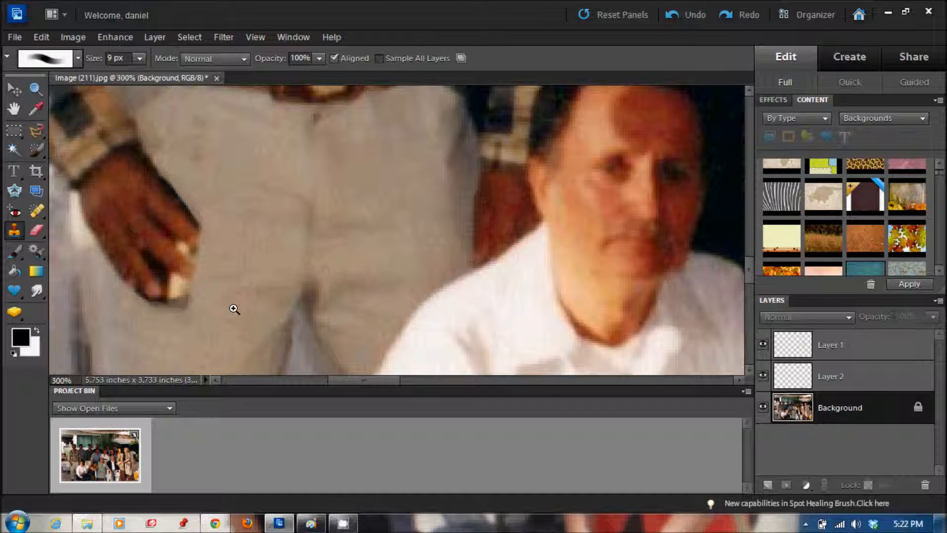
{"action": "left_click", "coordinate": [234, 309], "text": "alt"}
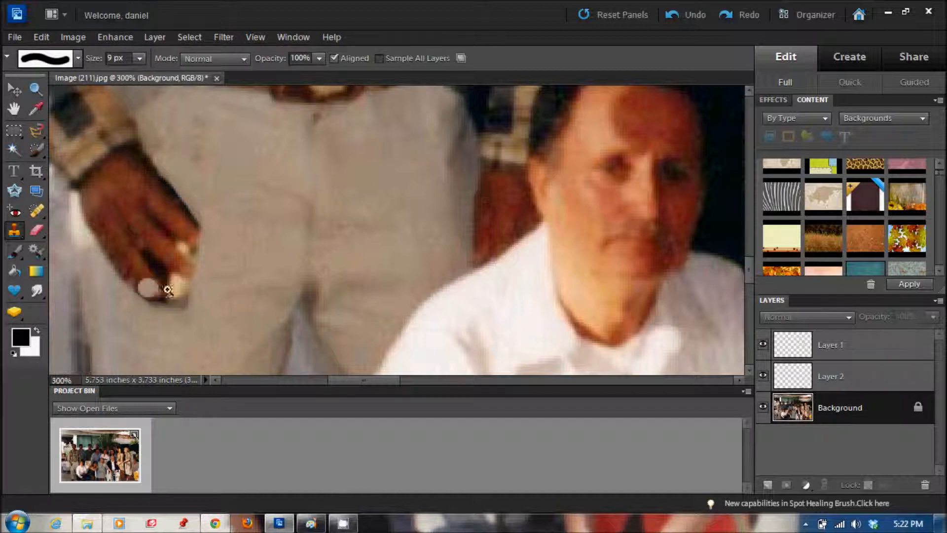
{"action": "mouse_move", "coordinate": [191, 300]}
{"action": "left_mouse_down"}
{"action": "mouse_move", "coordinate": [141, 311]}
{"action": "mouse_move", "coordinate": [132, 301]}
{"action": "mouse_move", "coordinate": [179, 310]}
{"action": "mouse_move", "coordinate": [181, 288]}
{"action": "left_mouse_up"}
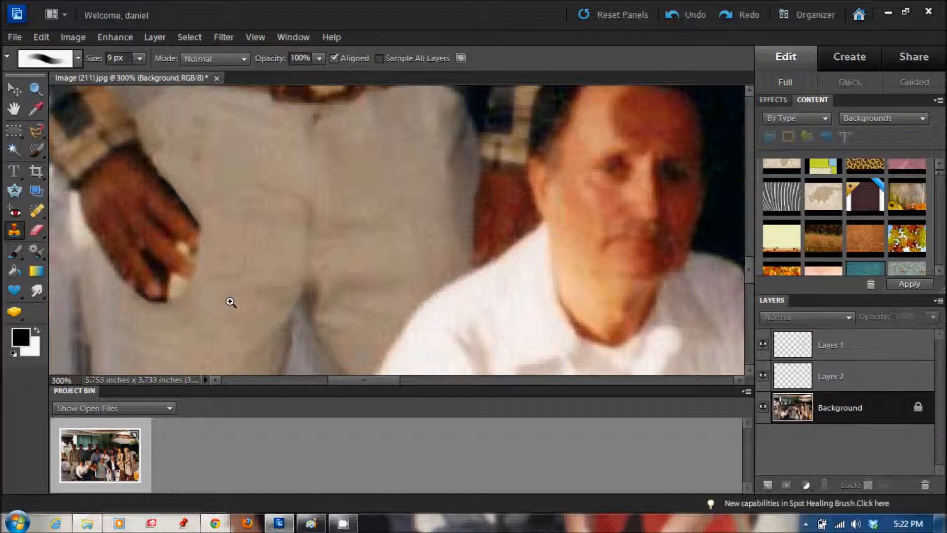
{"action": "mouse_move", "coordinate": [181, 296]}
{"action": "left_mouse_down"}
{"action": "mouse_move", "coordinate": [176, 289]}
{"action": "mouse_move", "coordinate": [198, 298]}
{"action": "mouse_move", "coordinate": [178, 296]}
{"action": "mouse_move", "coordinate": [192, 291]}
{"action": "mouse_move", "coordinate": [199, 256]}
{"action": "mouse_move", "coordinate": [189, 255]}
{"action": "left_mouse_up"}
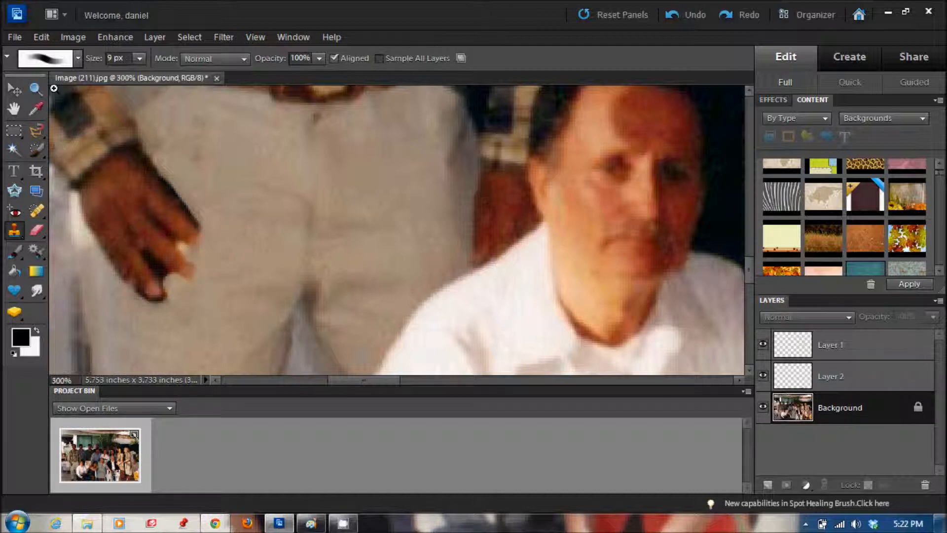
- Set the clone brush to 1 px and clone trouser fabric into the narrow gaps between the standing man's fingers
{"action": "left_click", "coordinate": [77, 57]}
{"action": "left_click", "coordinate": [141, 59]}
{"action": "left_click_drag", "start_coordinate": [135, 74], "coordinate": [122, 79]}
{"action": "left_click", "coordinate": [165, 272]}
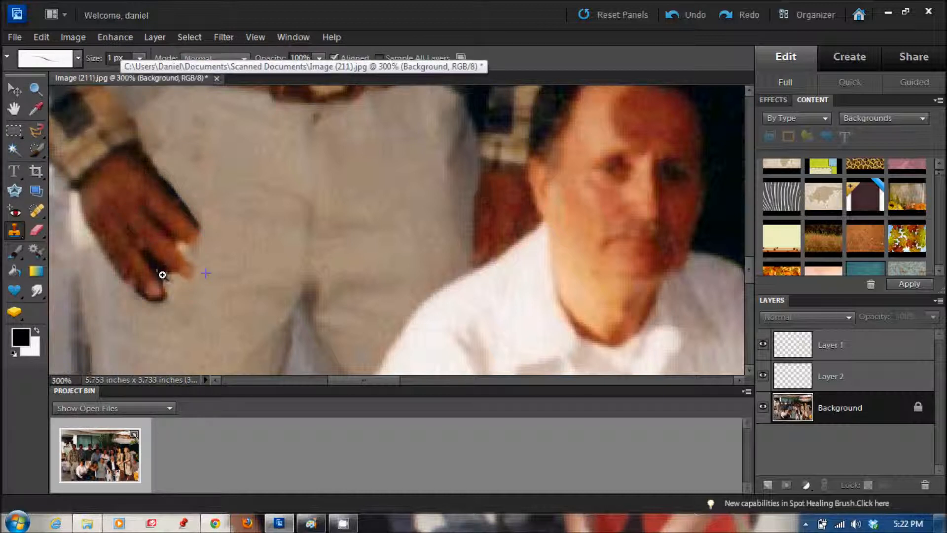
{"action": "mouse_move", "coordinate": [152, 264]}
{"action": "left_mouse_down"}
{"action": "mouse_move", "coordinate": [170, 289]}
{"action": "mouse_move", "coordinate": [162, 297]}
{"action": "mouse_move", "coordinate": [159, 269]}
{"action": "mouse_move", "coordinate": [158, 293]}
{"action": "mouse_move", "coordinate": [163, 277]}
{"action": "left_mouse_up"}
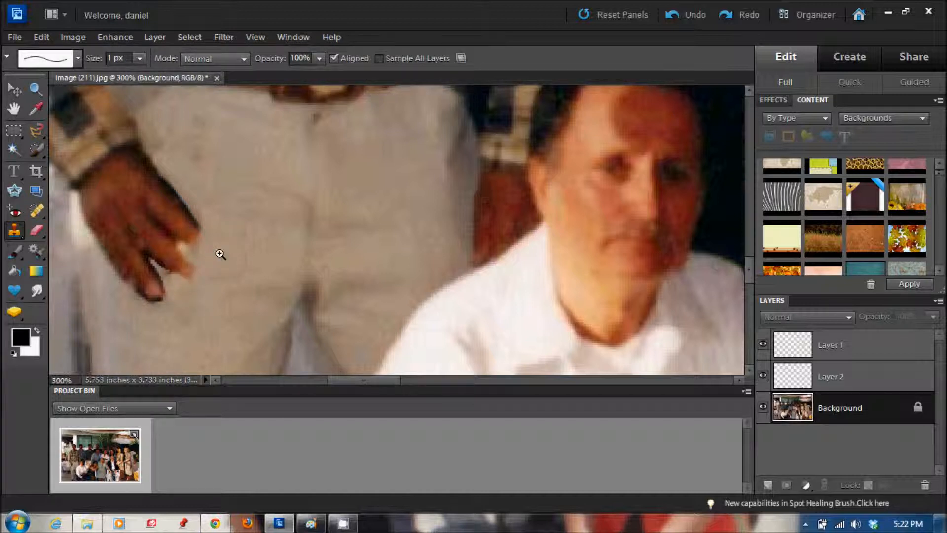
{"action": "left_click_drag", "start_coordinate": [164, 231], "coordinate": [182, 256]}
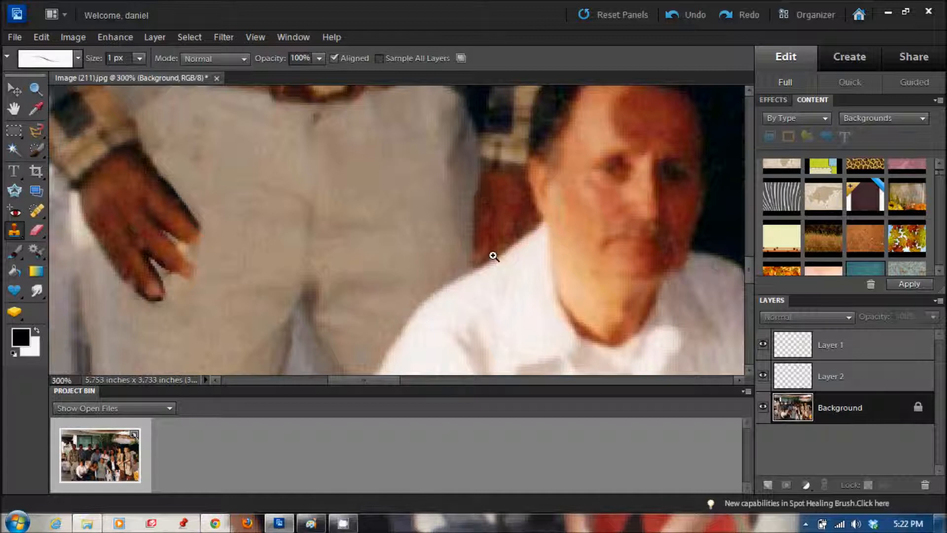
- Select the fingertip resting on the seated woman's shoulder with the Selection Brush at 10 px
{"action": "scroll", "coordinate": [470, 355], "scroll_direction": "right", "scroll_amount": 10}
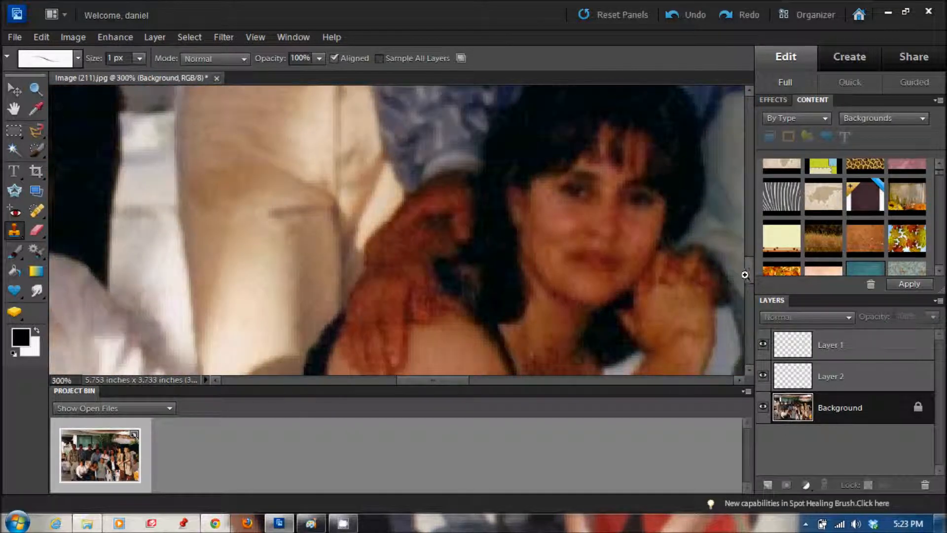
{"action": "scroll", "coordinate": [735, 286], "scroll_direction": "down", "scroll_amount": 3}
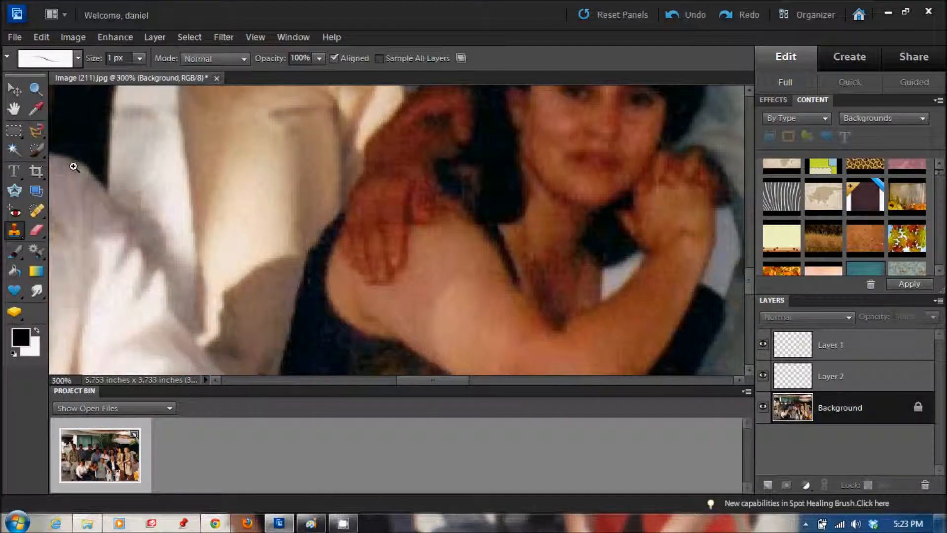
{"action": "left_click", "coordinate": [36, 149]}
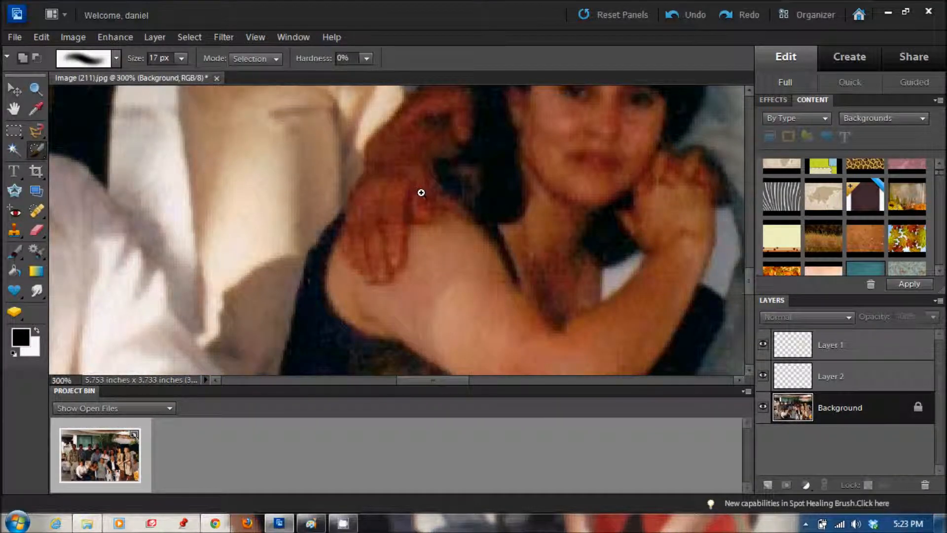
{"action": "left_click", "coordinate": [180, 58]}
{"action": "left_click_drag", "start_coordinate": [179, 70], "coordinate": [175, 71]}
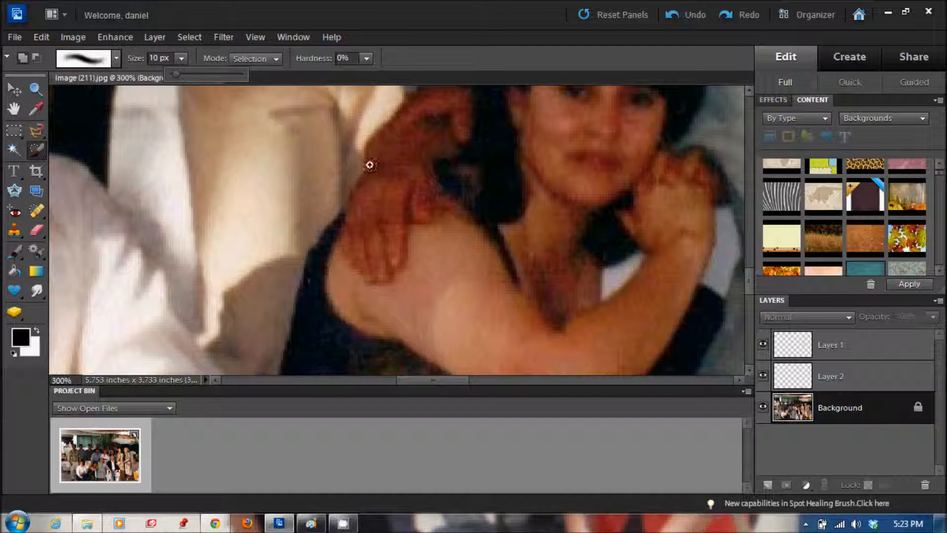
{"action": "left_click", "coordinate": [419, 192]}
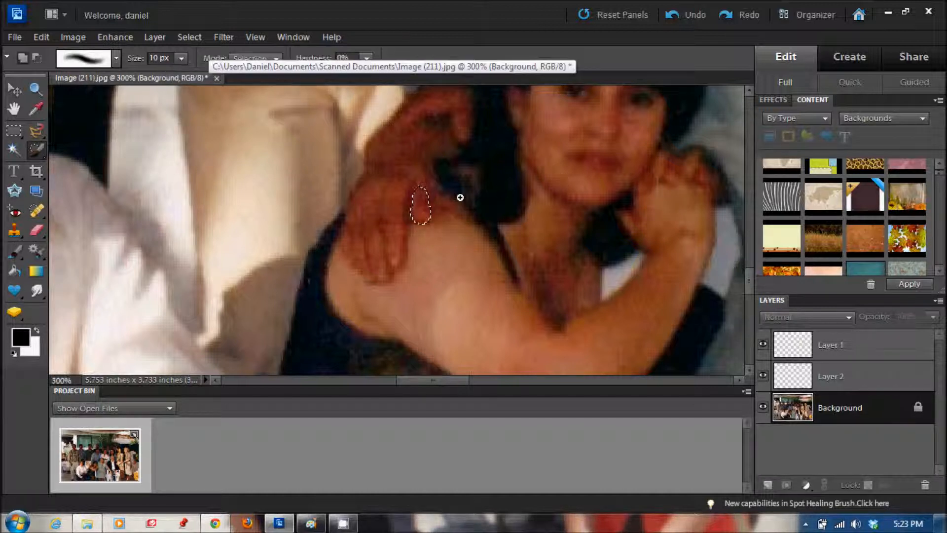
{"action": "left_click", "coordinate": [416, 204]}
- Copy the selected fingertip and paste it onto a new layer
{"action": "left_click", "coordinate": [41, 37]}
{"action": "left_click", "coordinate": [84, 113]}
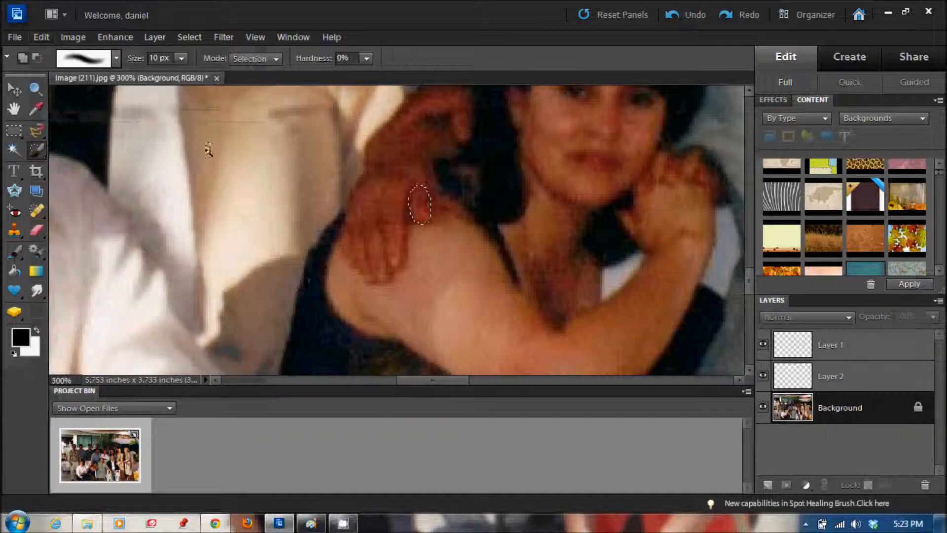
{"action": "left_click", "coordinate": [42, 37]}
{"action": "left_click", "coordinate": [141, 142]}
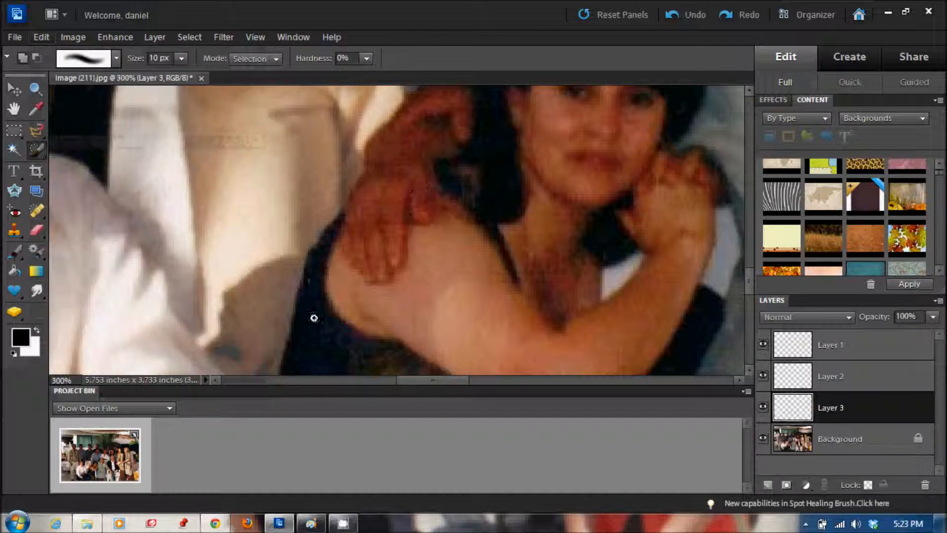
- Move the pasted fingertip to the standing man's hand at 100% zoom, rotate it to -52.1°, and apply the transformation
{"action": "left_click", "coordinate": [35, 89]}
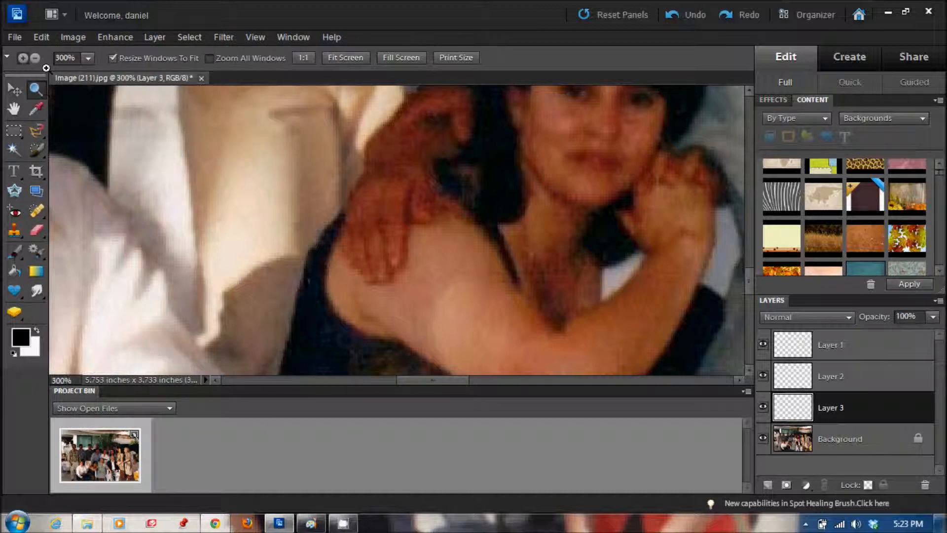
{"action": "left_click", "coordinate": [197, 207], "text": "alt"}
{"action": "left_click", "coordinate": [203, 217], "text": "alt"}
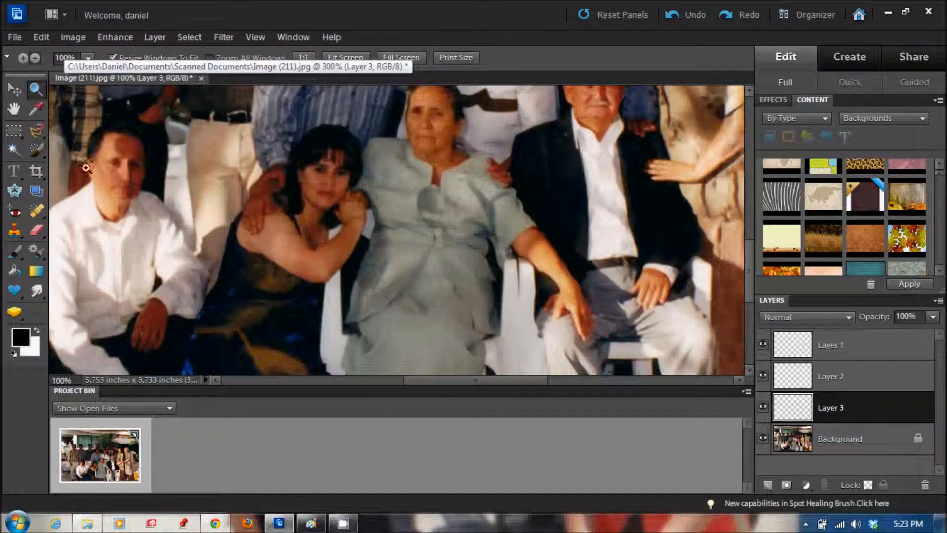
{"action": "left_click_drag", "start_coordinate": [486, 379], "coordinate": [428, 367]}
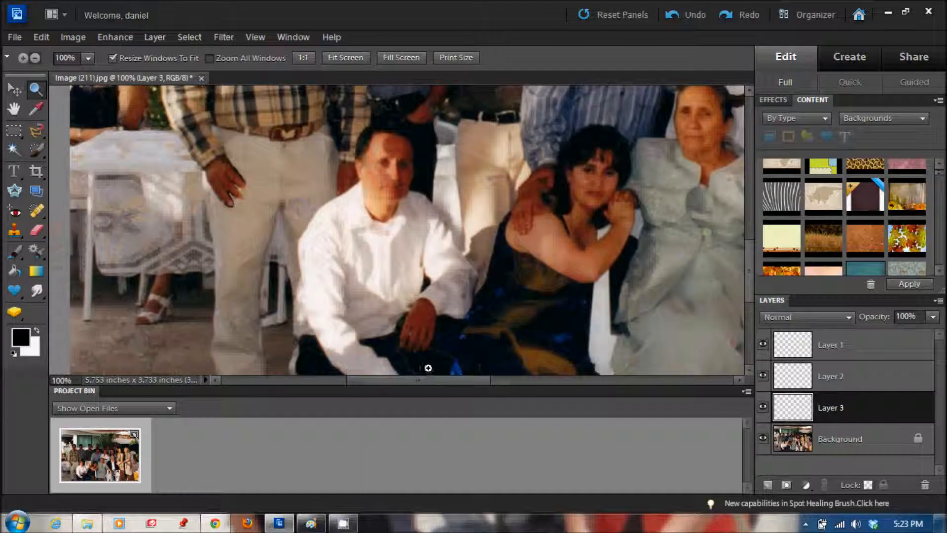
{"action": "left_click", "coordinate": [14, 90]}
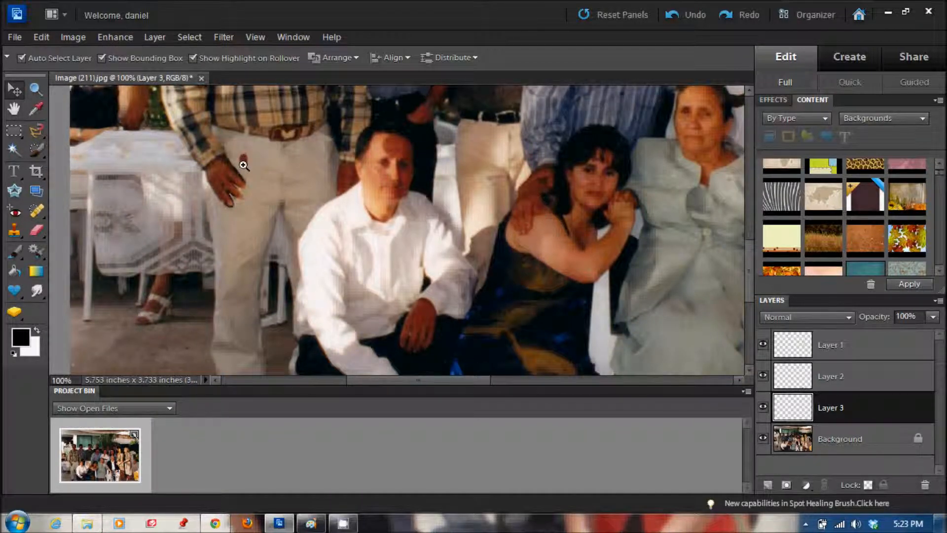
{"action": "left_click_drag", "start_coordinate": [239, 178], "coordinate": [227, 159]}
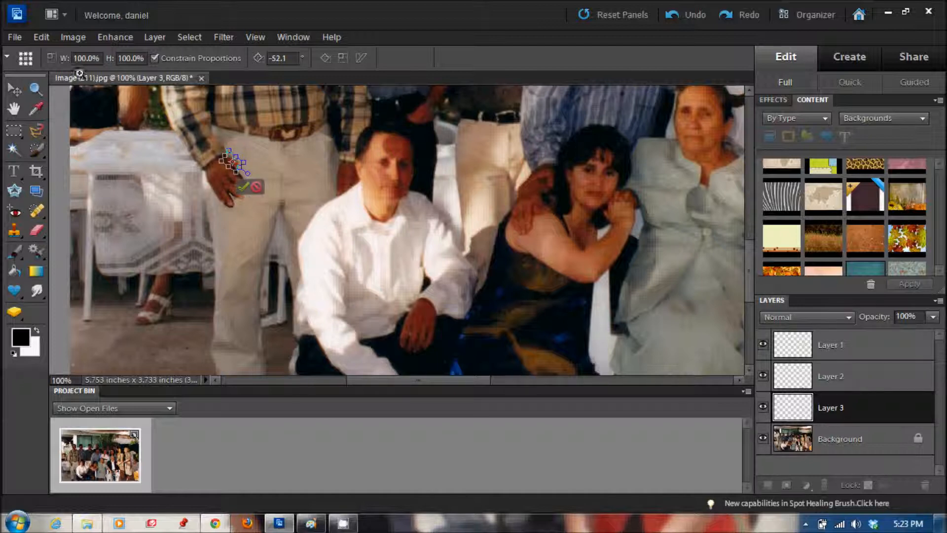
{"action": "left_click", "coordinate": [35, 89]}
{"action": "left_click", "coordinate": [424, 199]}
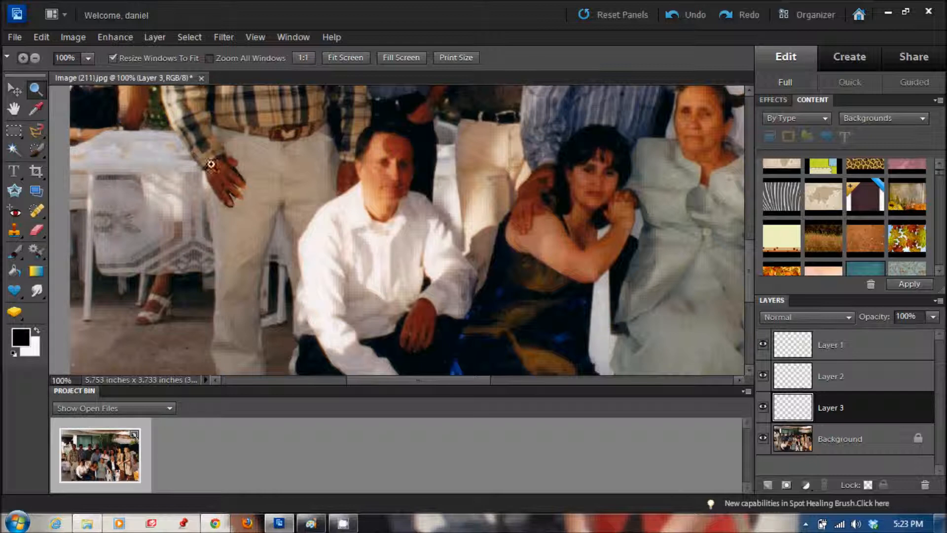
- Stretch the pasted fingertip into a thumb at 151.8% width and 94.3% height, and tilt it to -16.9° near the wrist
{"action": "left_click", "coordinate": [249, 169]}
{"action": "left_click", "coordinate": [222, 165]}
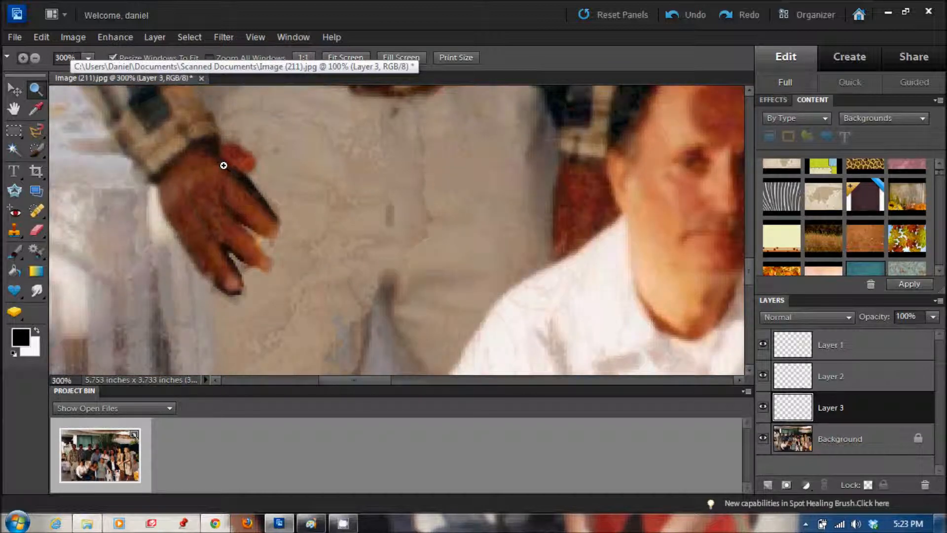
{"action": "left_click", "coordinate": [223, 166]}
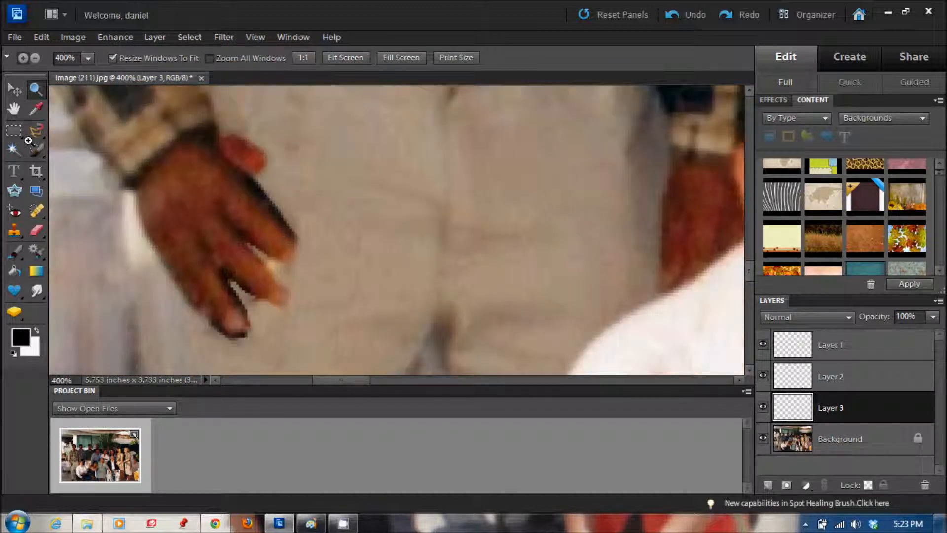
{"action": "left_click", "coordinate": [15, 89]}
{"action": "mouse_move", "coordinate": [280, 187]}
{"action": "left_mouse_down"}
{"action": "mouse_move", "coordinate": [307, 190]}
{"action": "mouse_move", "coordinate": [298, 191]}
{"action": "left_mouse_up"}
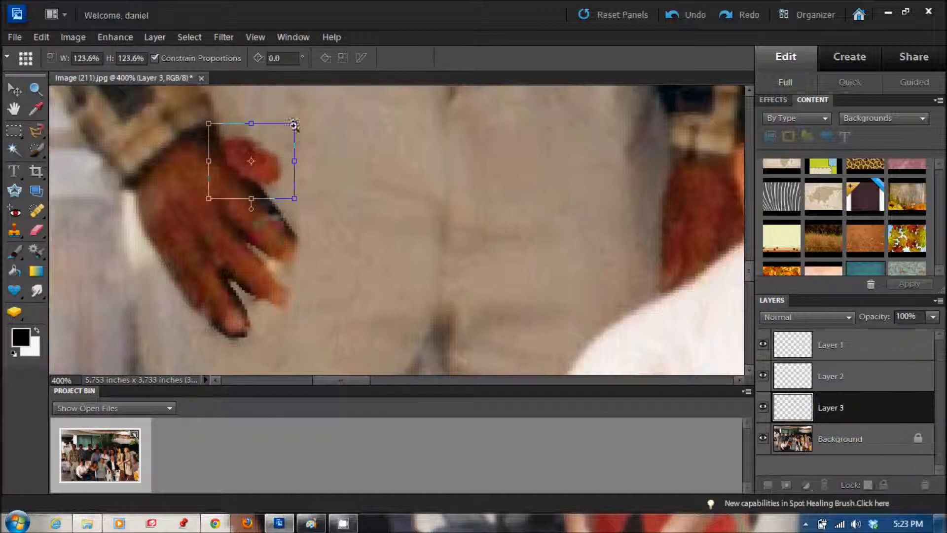
{"action": "key", "text": "Return"}
{"action": "mouse_move", "coordinate": [295, 123]}
{"action": "left_mouse_down"}
{"action": "mouse_move", "coordinate": [306, 117]}
{"action": "mouse_move", "coordinate": [290, 127]}
{"action": "left_mouse_up"}
{"action": "left_click_drag", "start_coordinate": [249, 209], "coordinate": [264, 207]}
{"action": "mouse_move", "coordinate": [267, 159]}
{"action": "left_mouse_down"}
{"action": "mouse_move", "coordinate": [260, 148]}
{"action": "mouse_move", "coordinate": [293, 165]}
{"action": "mouse_move", "coordinate": [337, 144]}
{"action": "mouse_move", "coordinate": [255, 153]}
{"action": "left_mouse_up"}
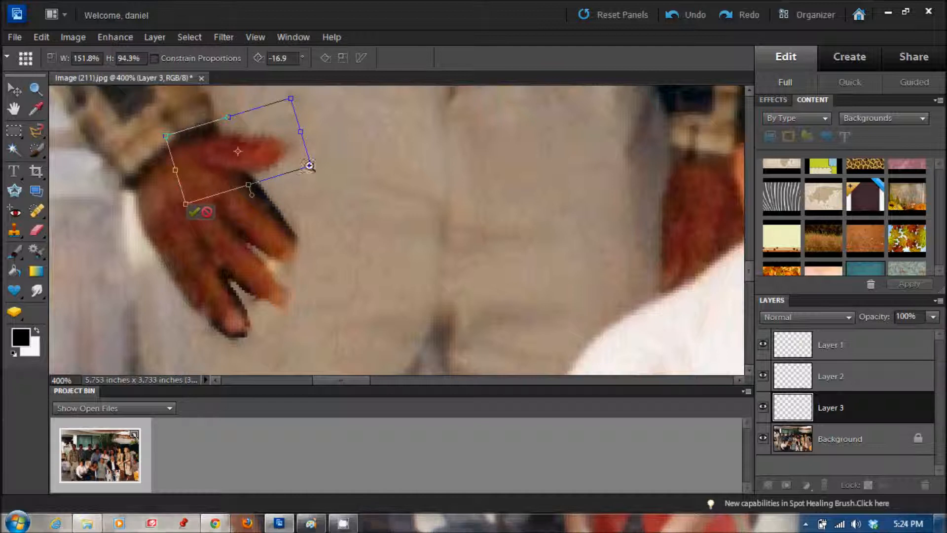
- Reposition the pasted thumb above the standing man's index finger, rotate it to 4.4°, and apply the transformation
{"action": "left_click_drag", "start_coordinate": [252, 197], "coordinate": [290, 194]}
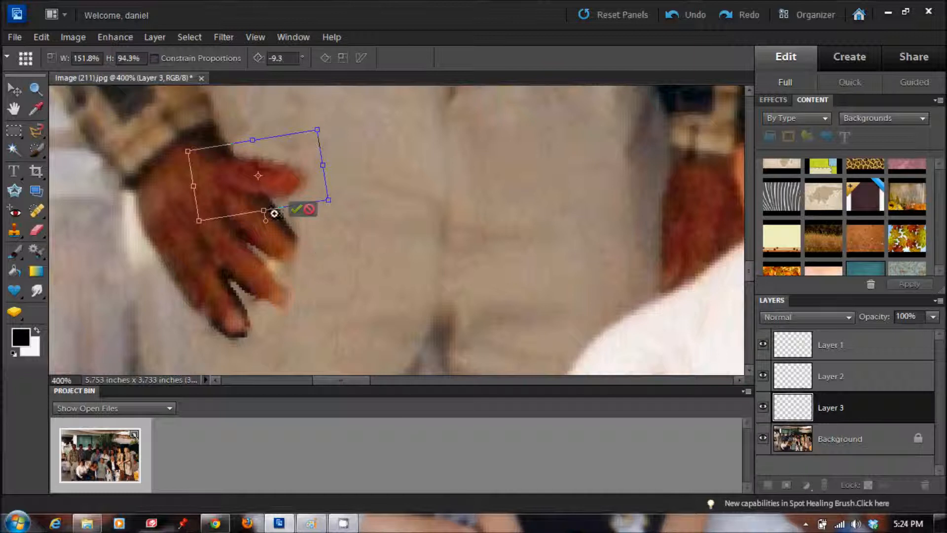
{"action": "left_click_drag", "start_coordinate": [264, 220], "coordinate": [253, 218]}
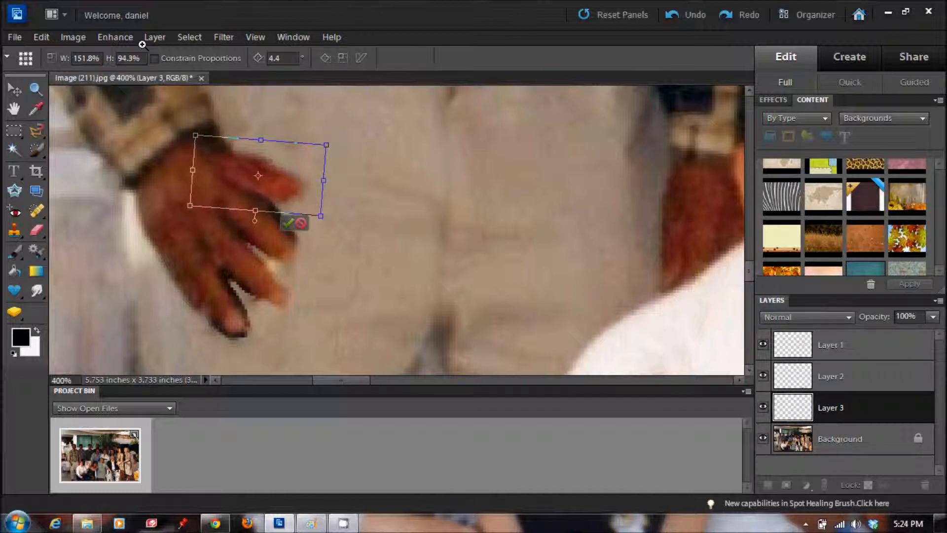
{"action": "key", "text": "Return"}
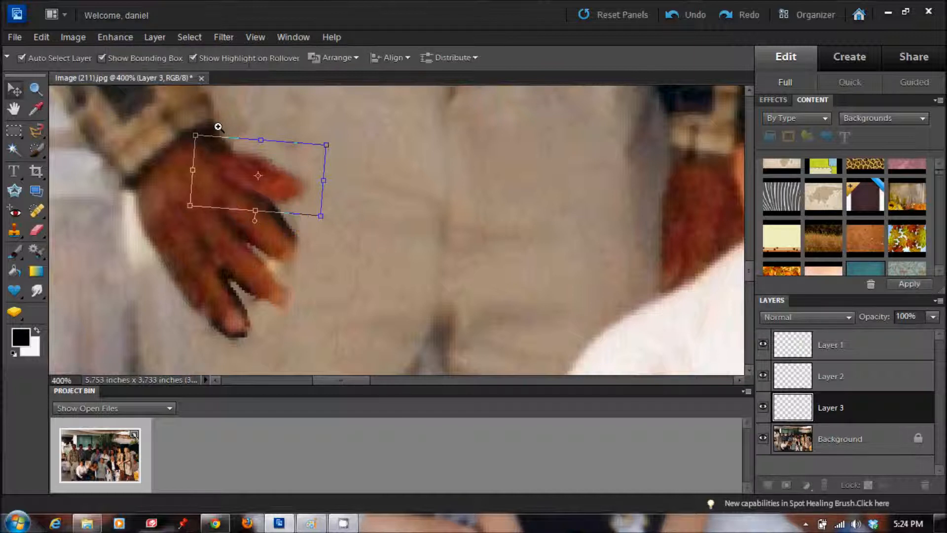
- Sample the hand's brown skin tone and paint it over the thumb on Layer 1 with an 11 px Multiply brush at 53% opacity
{"action": "left_click", "coordinate": [15, 251]}
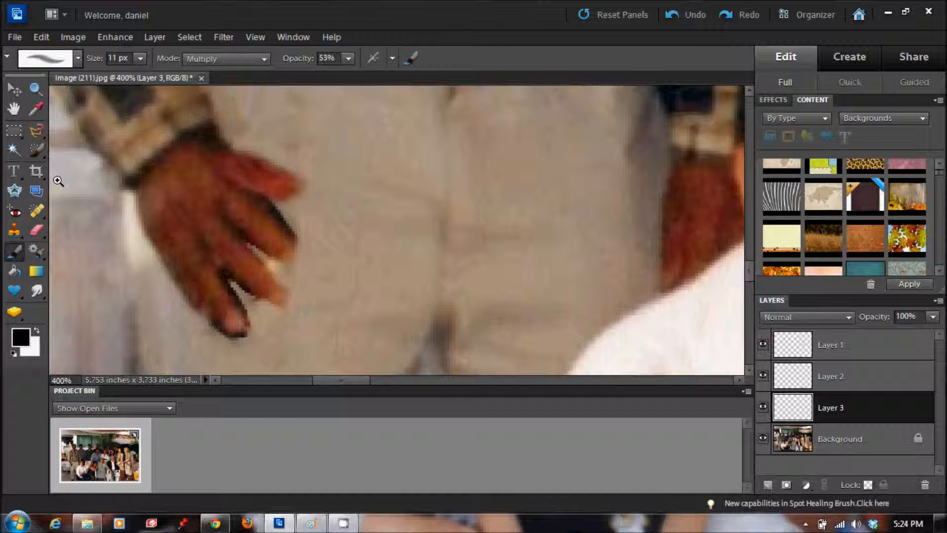
{"action": "left_click", "coordinate": [35, 109]}
{"action": "left_click", "coordinate": [183, 184]}
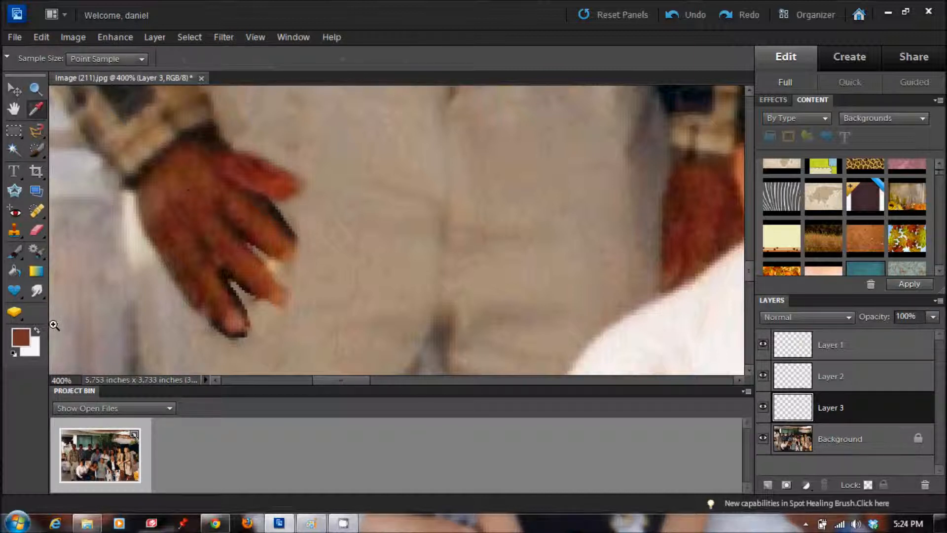
{"action": "key", "text": "b"}
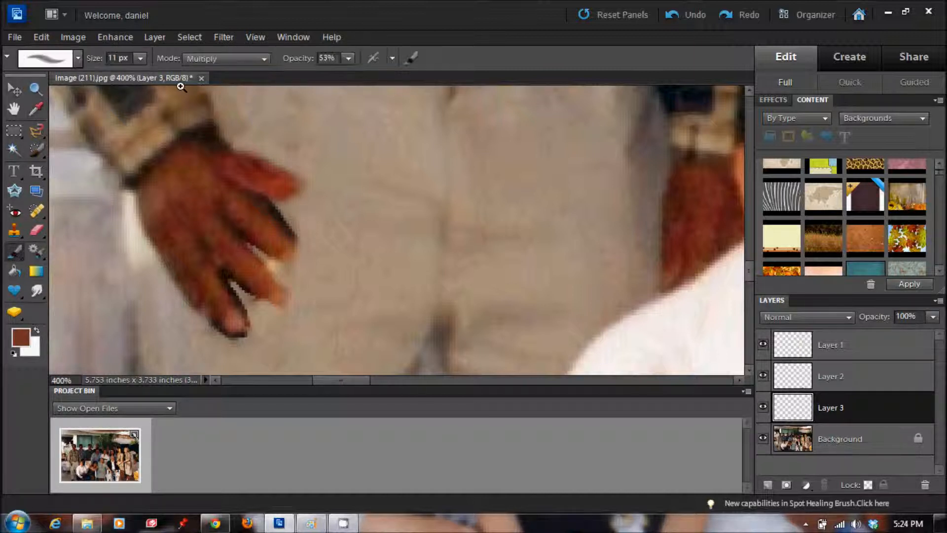
{"action": "left_click", "coordinate": [867, 341]}
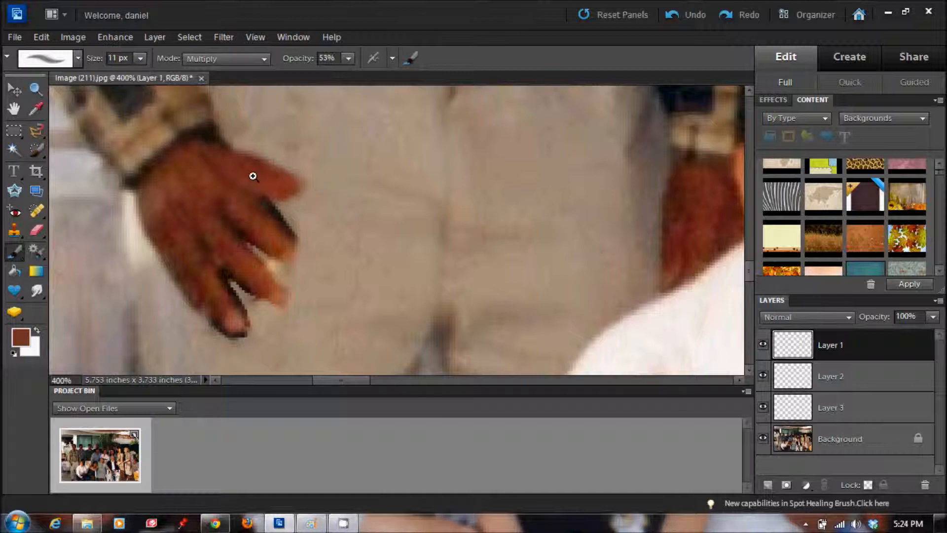
- Compare the retouched photo at 50% zoom with the original Image (211) in Windows Live Photo Gallery, and close the original and its folder
{"action": "left_click", "coordinate": [36, 89]}
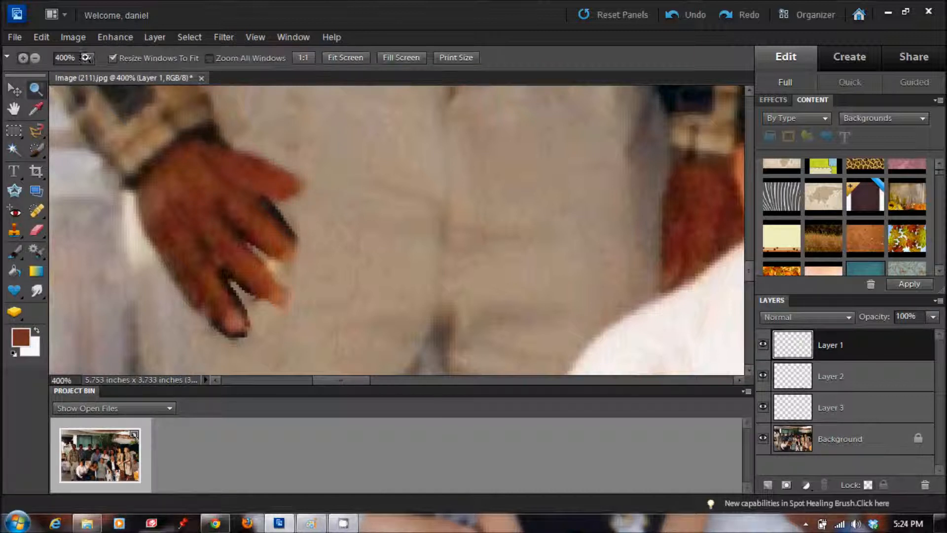
{"action": "left_click", "coordinate": [35, 58]}
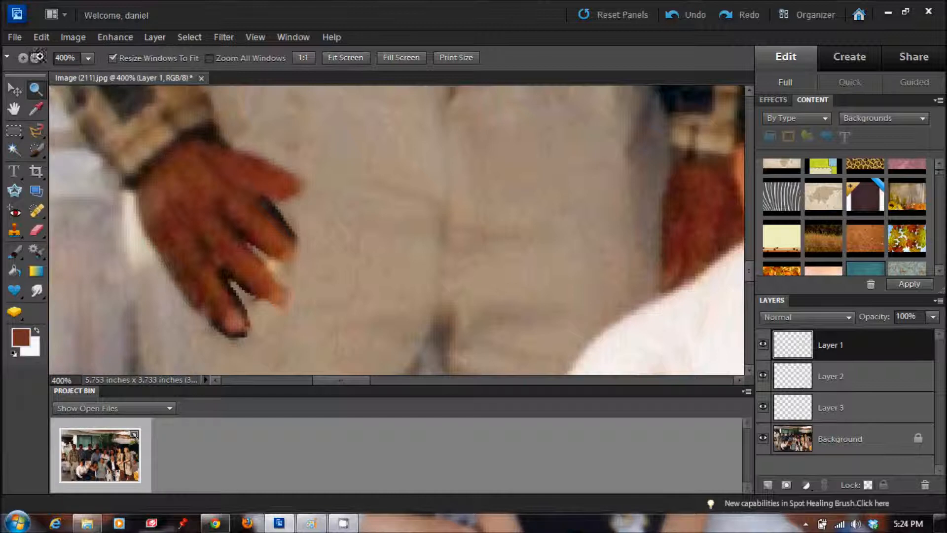
{"action": "left_click", "coordinate": [125, 144]}
{"action": "left_click", "coordinate": [129, 144]}
{"action": "left_click", "coordinate": [132, 145]}
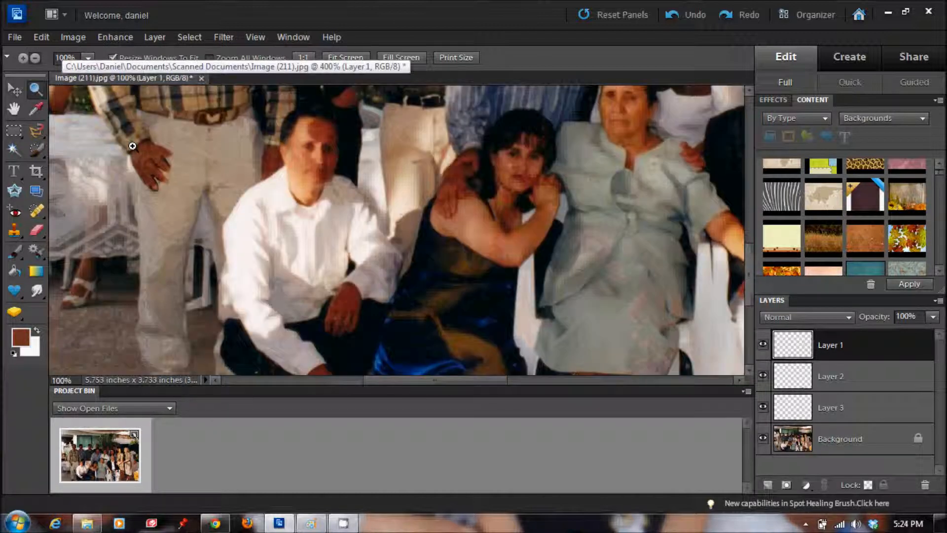
{"action": "left_click", "coordinate": [132, 145]}
{"action": "left_click", "coordinate": [131, 145]}
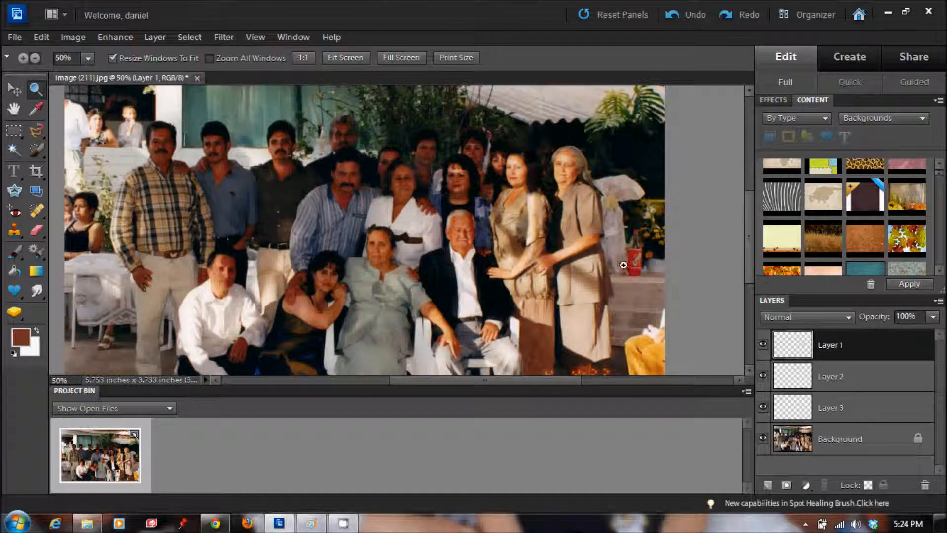
{"action": "left_click", "coordinate": [87, 522]}
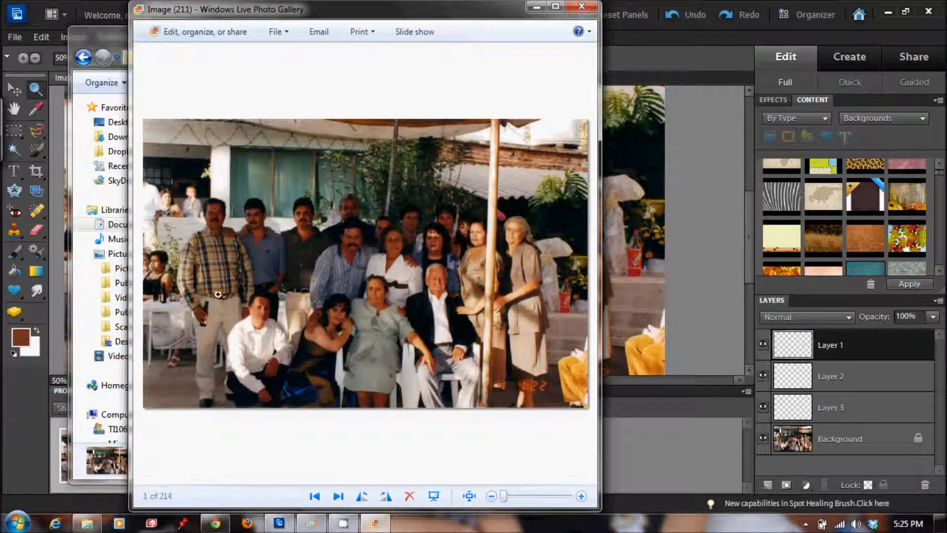
{"action": "left_click", "coordinate": [581, 6]}
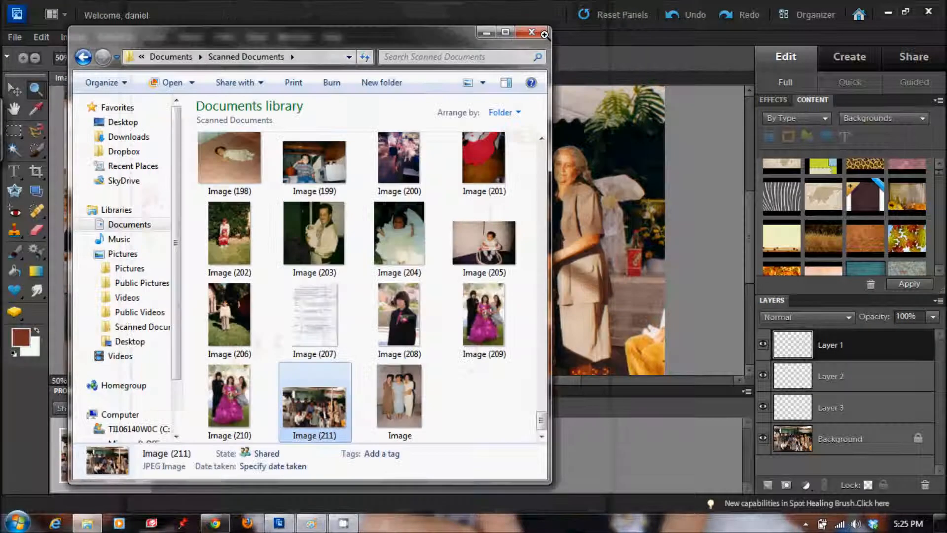
{"action": "left_click", "coordinate": [544, 34]}
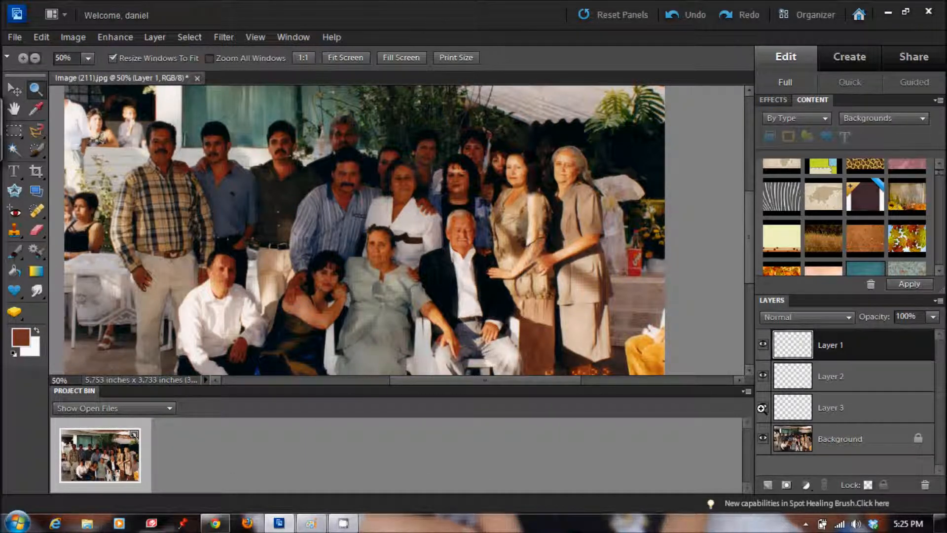
- Hide Layer 3 and toggle the visibility of Layer 1 off and back on
{"action": "left_click", "coordinate": [764, 343]}
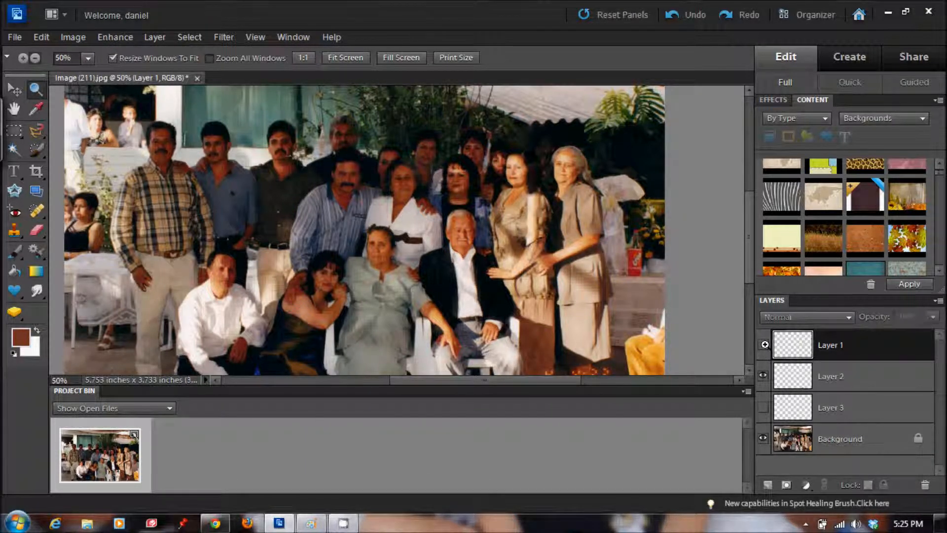
{"action": "left_click", "coordinate": [763, 344]}
{"action": "left_click", "coordinate": [762, 347]}
{"action": "left_click", "coordinate": [762, 346]}
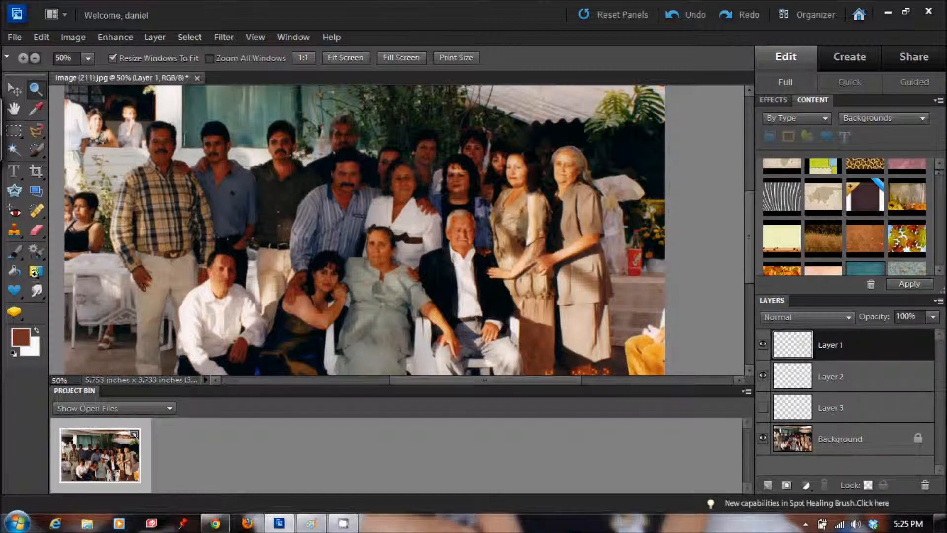
{"action": "left_click", "coordinate": [29, 226]}
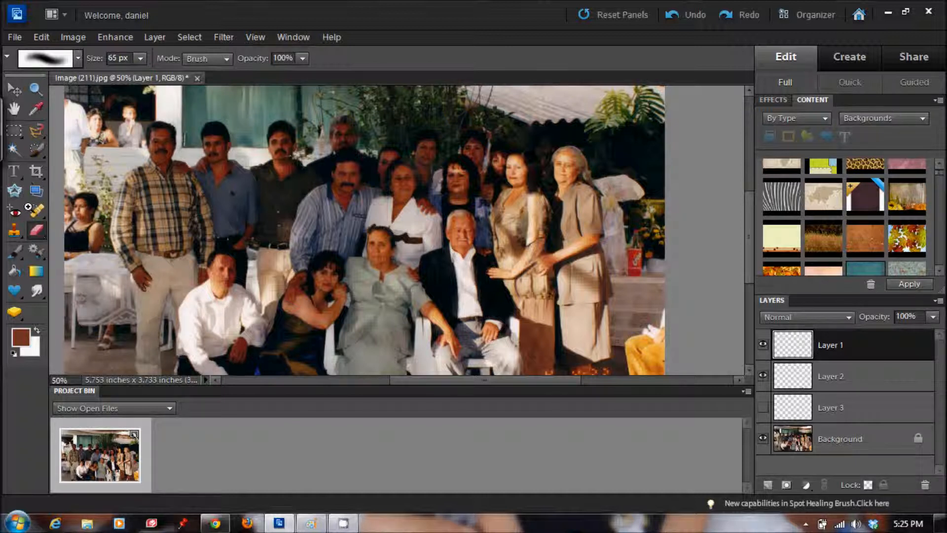
{"action": "left_click", "coordinate": [14, 89]}
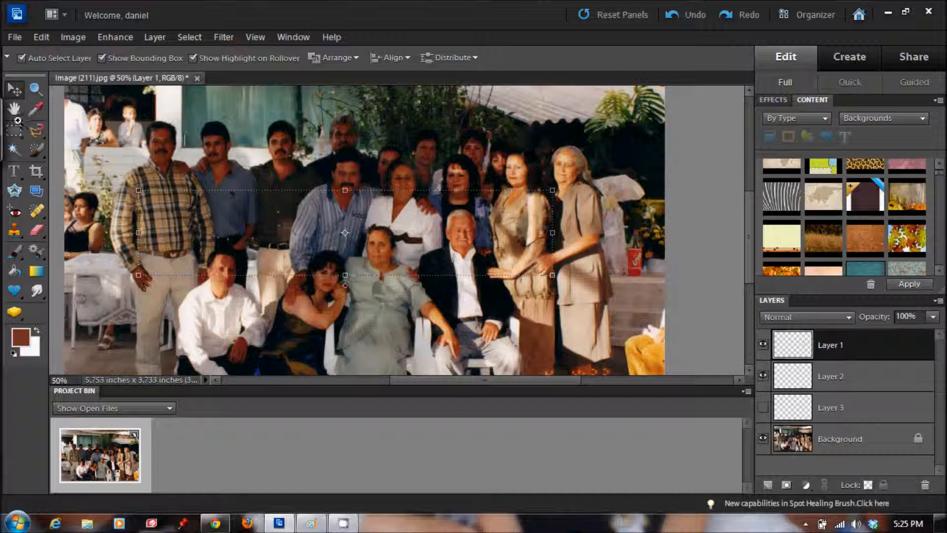
{"action": "left_click", "coordinate": [869, 437]}
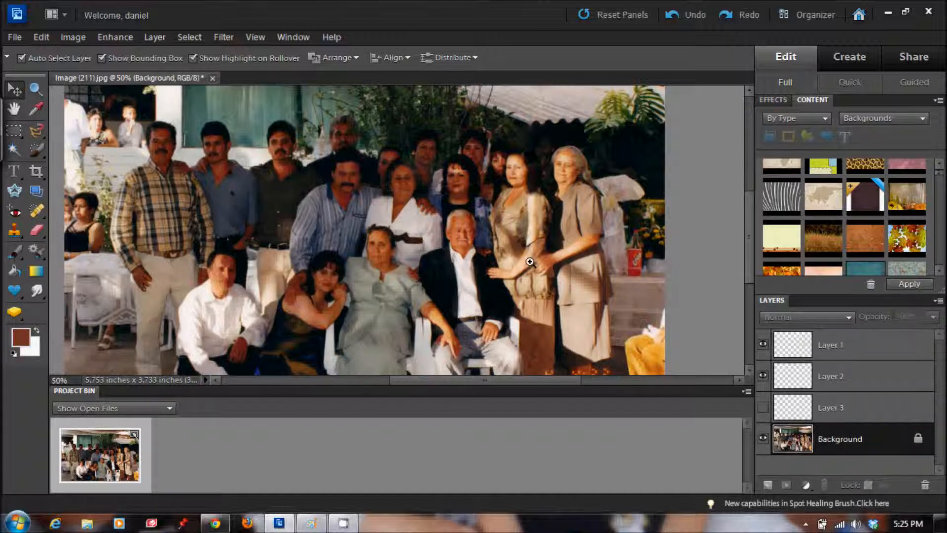
{"action": "right_click", "coordinate": [541, 232]}
{"action": "right_click", "coordinate": [541, 242]}
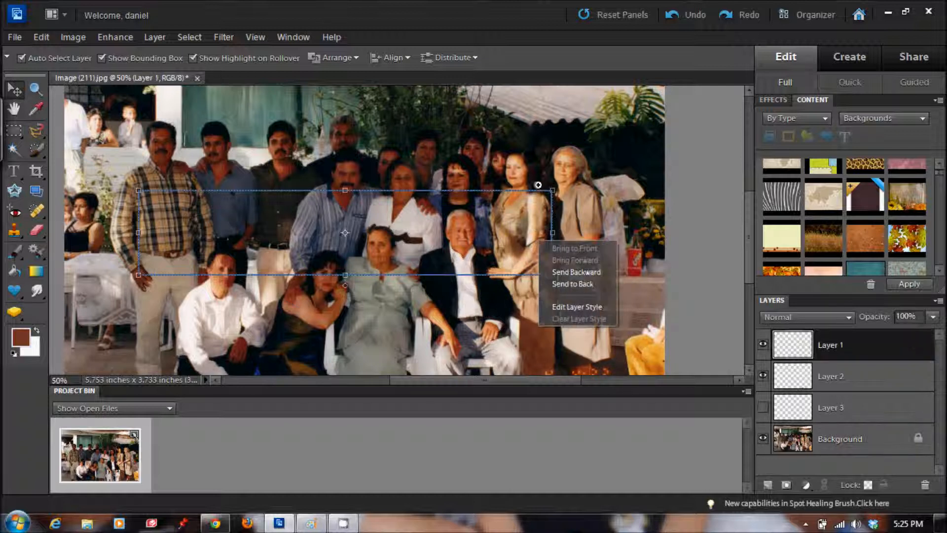
{"action": "left_click", "coordinate": [578, 197]}
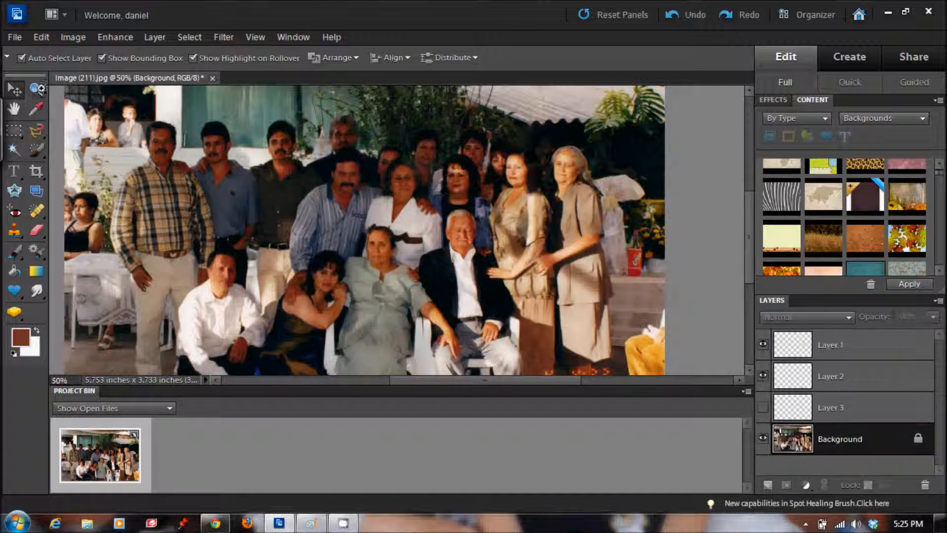
- Try a dark brown brush stroke on the Background layer along the gold-dressed woman's forearm at 300% zoom, and undo it
{"action": "left_click", "coordinate": [36, 89]}
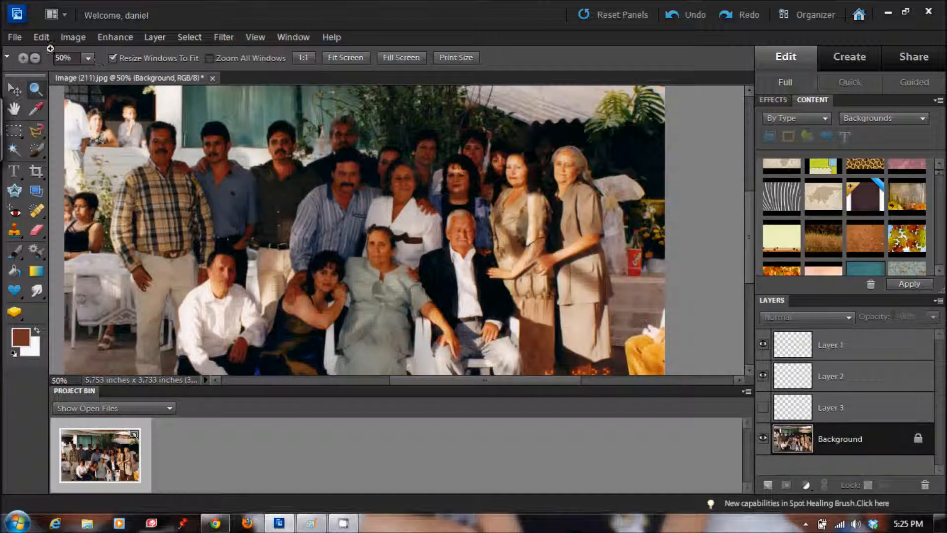
{"action": "left_click", "coordinate": [542, 253]}
{"action": "left_click", "coordinate": [536, 254]}
{"action": "left_click", "coordinate": [536, 251]}
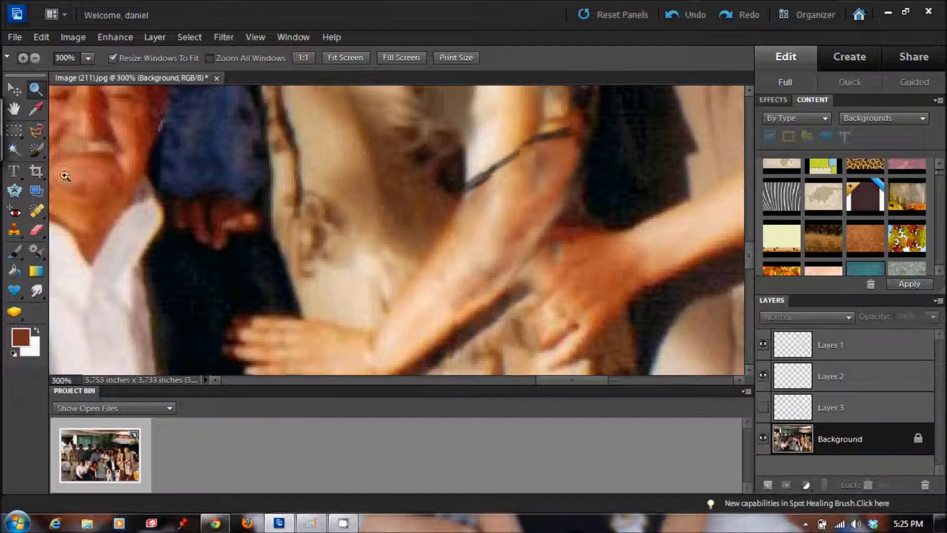
{"action": "left_click", "coordinate": [15, 252]}
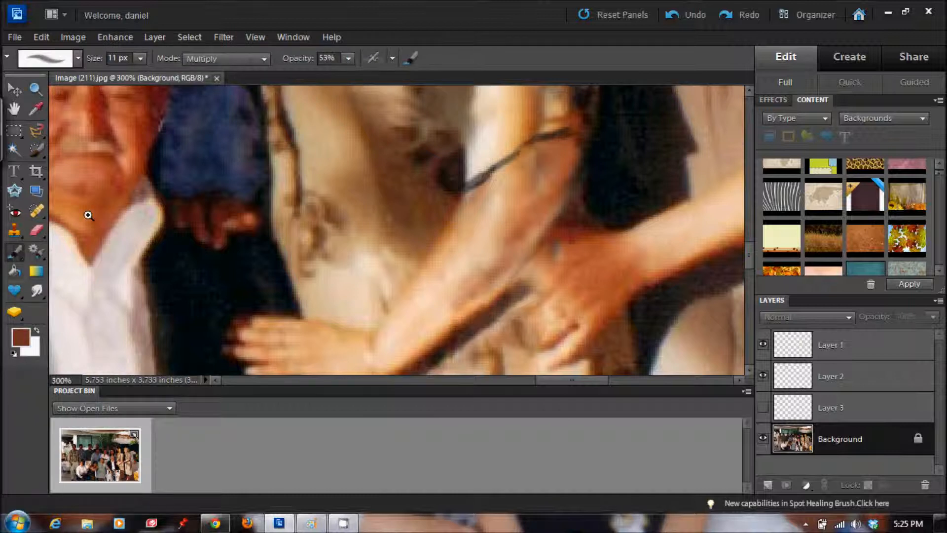
{"action": "mouse_move", "coordinate": [502, 214]}
{"action": "left_mouse_down"}
{"action": "mouse_move", "coordinate": [495, 243]}
{"action": "mouse_move", "coordinate": [449, 287]}
{"action": "left_mouse_up"}
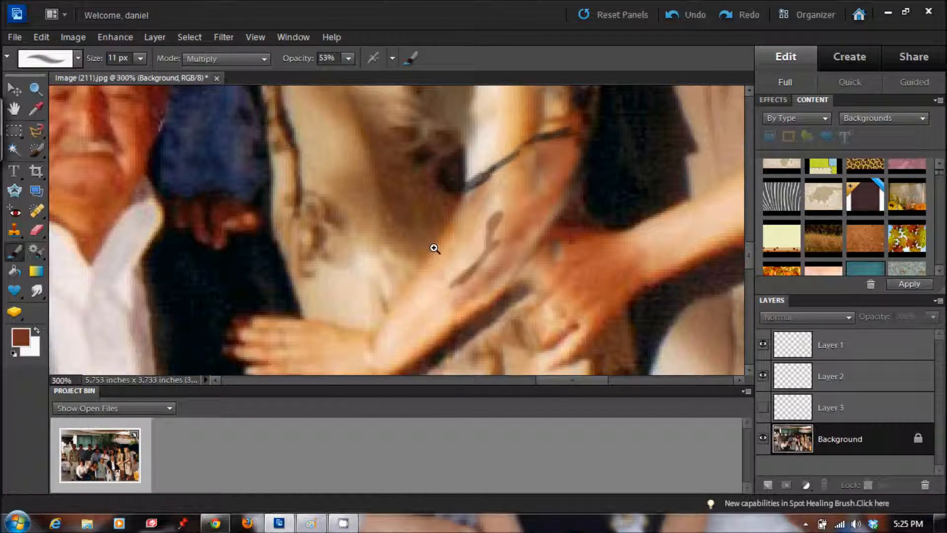
{"action": "key", "text": "ctrl+z"}
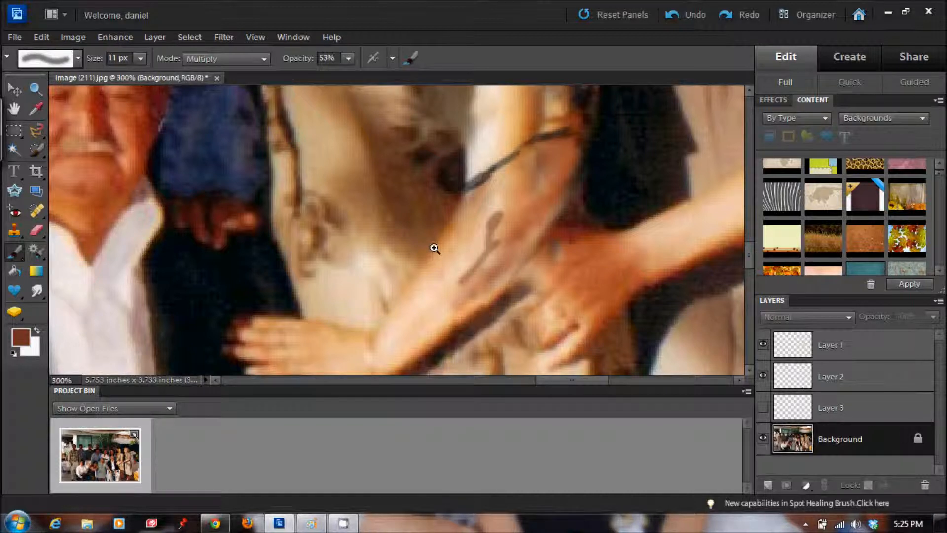
{"action": "key", "text": "ctrl+z"}
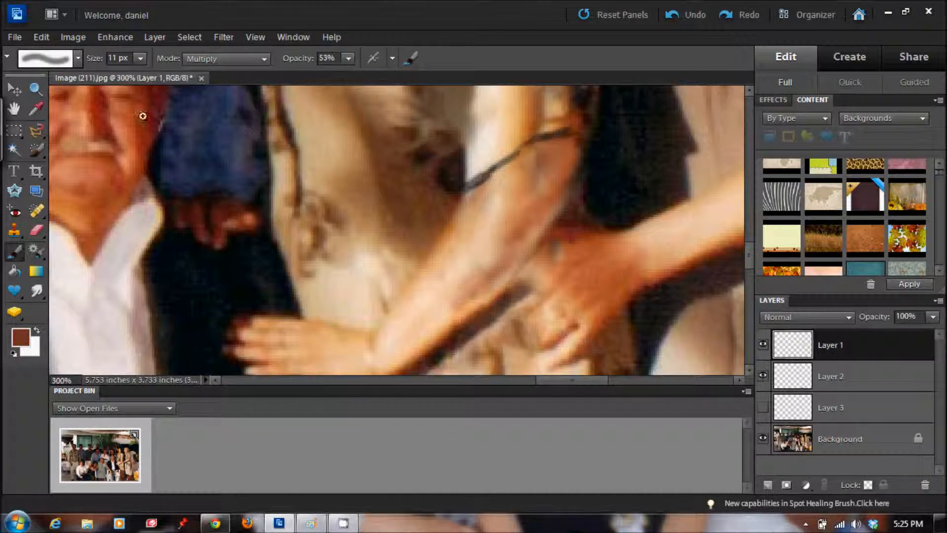
- Shade the gold-dressed woman's forearm on Layer 1 with a sampled skin tone and blend it using a 13 px Smudge tool at 50% strength
{"action": "key", "text": "i"}
{"action": "left_click", "coordinate": [559, 184]}
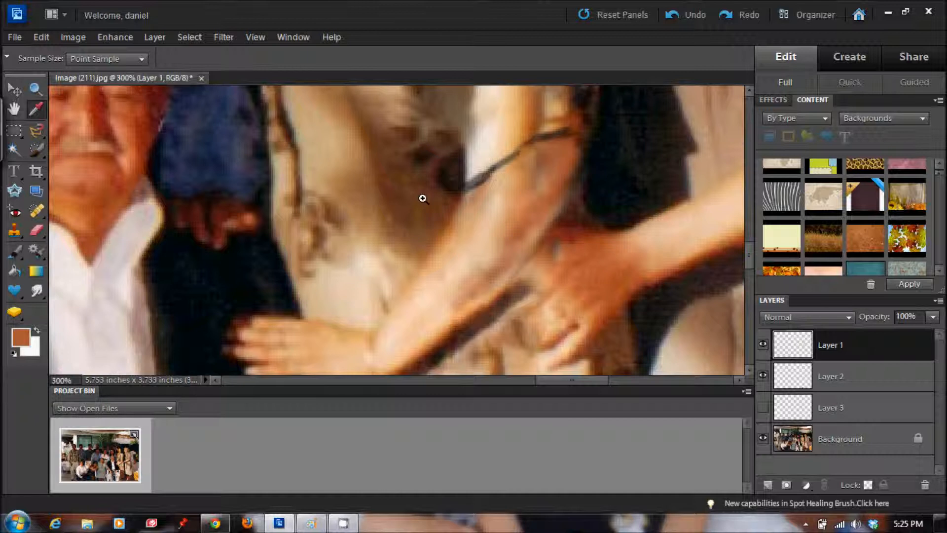
{"action": "left_click", "coordinate": [15, 252]}
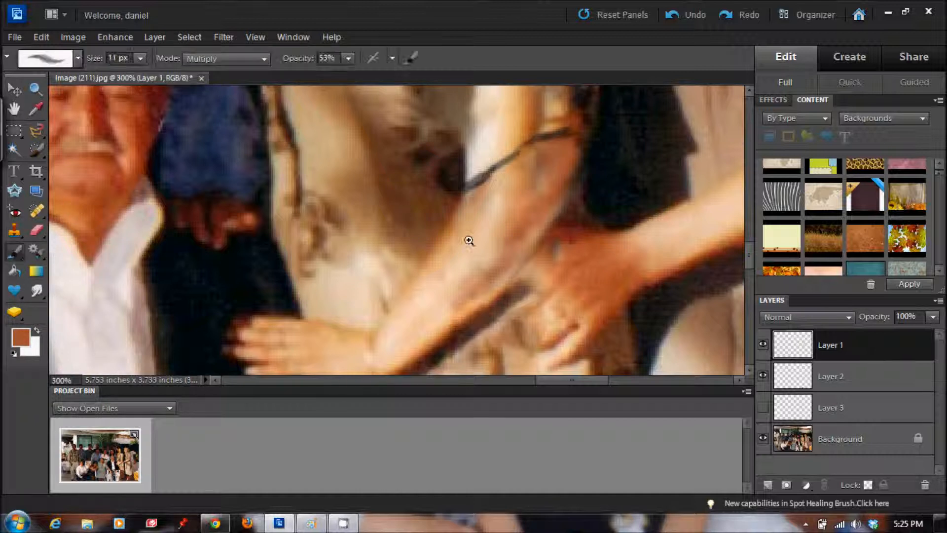
{"action": "mouse_move", "coordinate": [506, 245]}
{"action": "left_mouse_down"}
{"action": "mouse_move", "coordinate": [468, 290]}
{"action": "mouse_move", "coordinate": [494, 256]}
{"action": "mouse_move", "coordinate": [464, 287]}
{"action": "mouse_move", "coordinate": [540, 188]}
{"action": "mouse_move", "coordinate": [457, 287]}
{"action": "mouse_move", "coordinate": [533, 178]}
{"action": "mouse_move", "coordinate": [496, 241]}
{"action": "mouse_move", "coordinate": [564, 159]}
{"action": "mouse_move", "coordinate": [551, 145]}
{"action": "mouse_move", "coordinate": [525, 161]}
{"action": "mouse_move", "coordinate": [525, 195]}
{"action": "mouse_move", "coordinate": [461, 306]}
{"action": "mouse_move", "coordinate": [440, 312]}
{"action": "mouse_move", "coordinate": [396, 361]}
{"action": "mouse_move", "coordinate": [409, 368]}
{"action": "mouse_move", "coordinate": [498, 294]}
{"action": "mouse_move", "coordinate": [470, 311]}
{"action": "left_mouse_up"}
{"action": "left_click", "coordinate": [36, 291]}
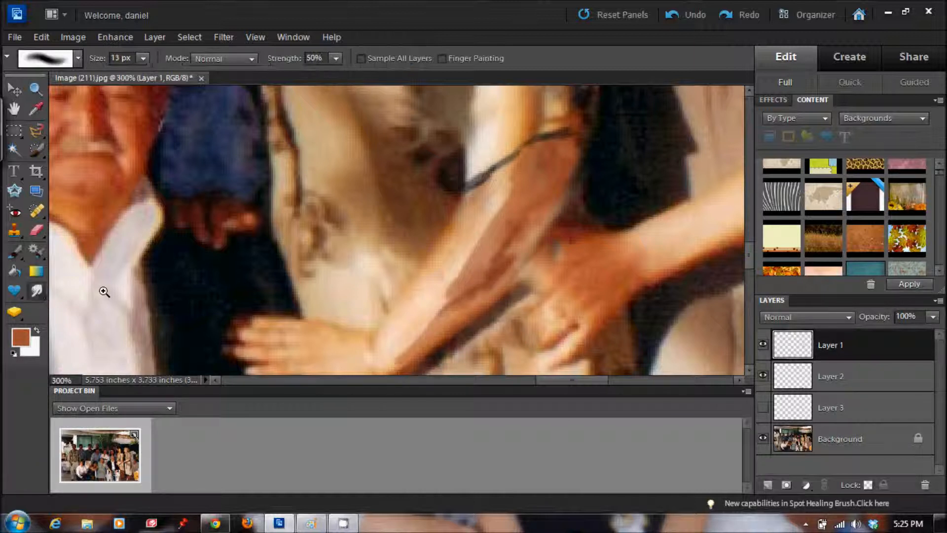
{"action": "mouse_move", "coordinate": [504, 253]}
{"action": "left_mouse_down"}
{"action": "mouse_move", "coordinate": [517, 225]}
{"action": "mouse_move", "coordinate": [440, 299]}
{"action": "left_mouse_up"}
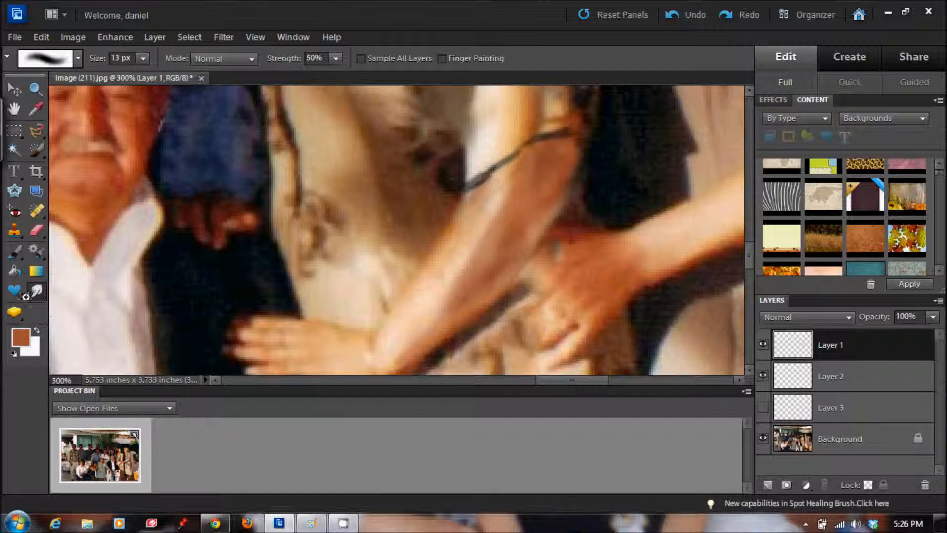
- View the whole retouched photo at 33.33% zoom and open Image (211) from the Pictures library in Windows Live Photo Gallery for comparison
{"action": "left_click", "coordinate": [35, 88]}
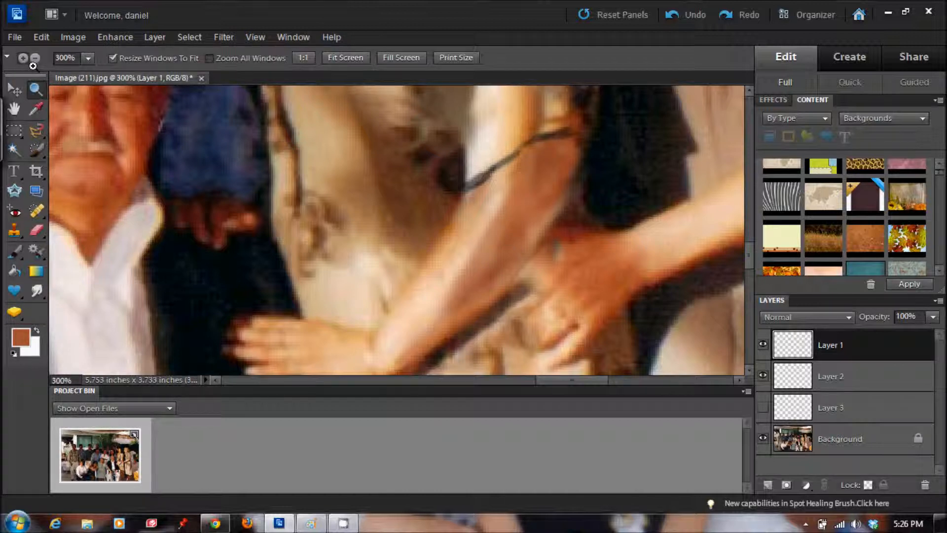
{"action": "scroll", "coordinate": [139, 173], "scroll_direction": "down", "scroll_amount": 4}
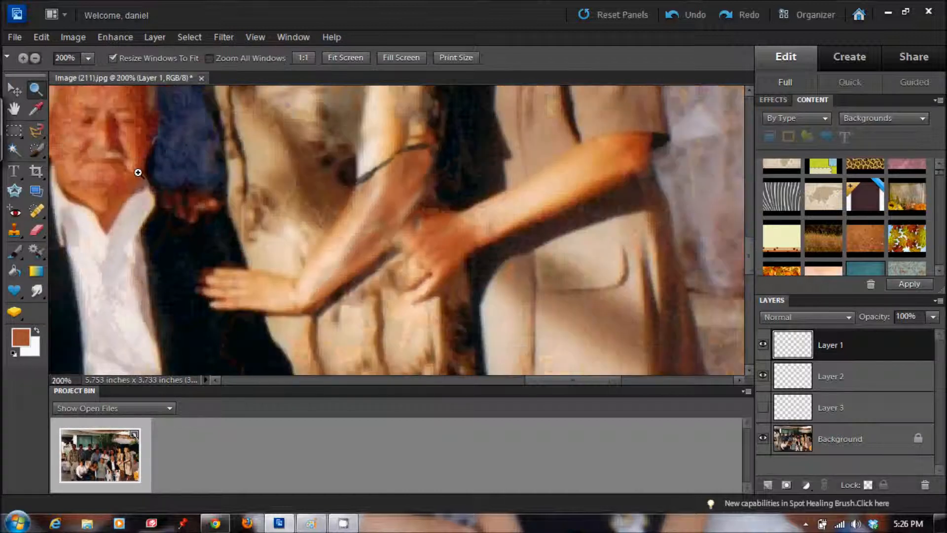
{"action": "scroll", "coordinate": [139, 177], "scroll_direction": "down", "scroll_amount": 1}
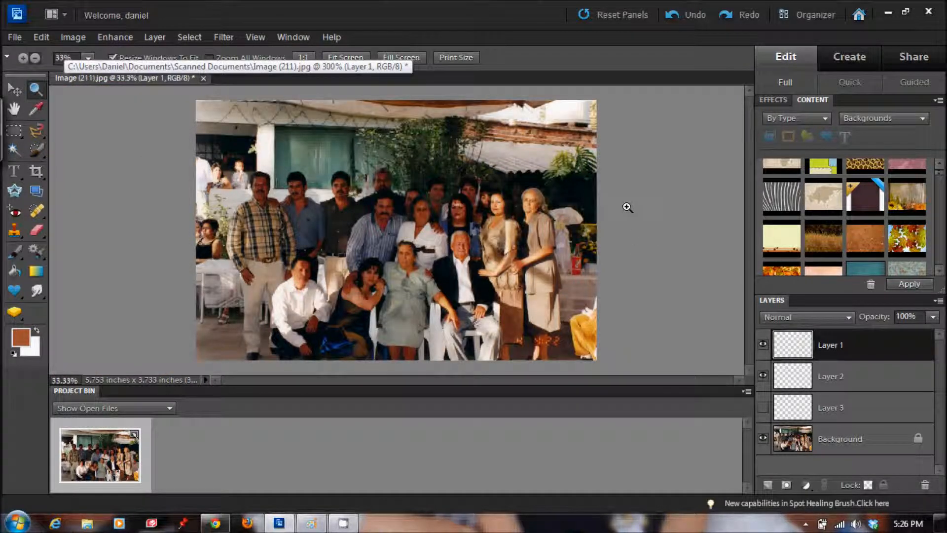
{"action": "left_click", "coordinate": [216, 521]}
{"action": "left_click", "coordinate": [217, 520]}
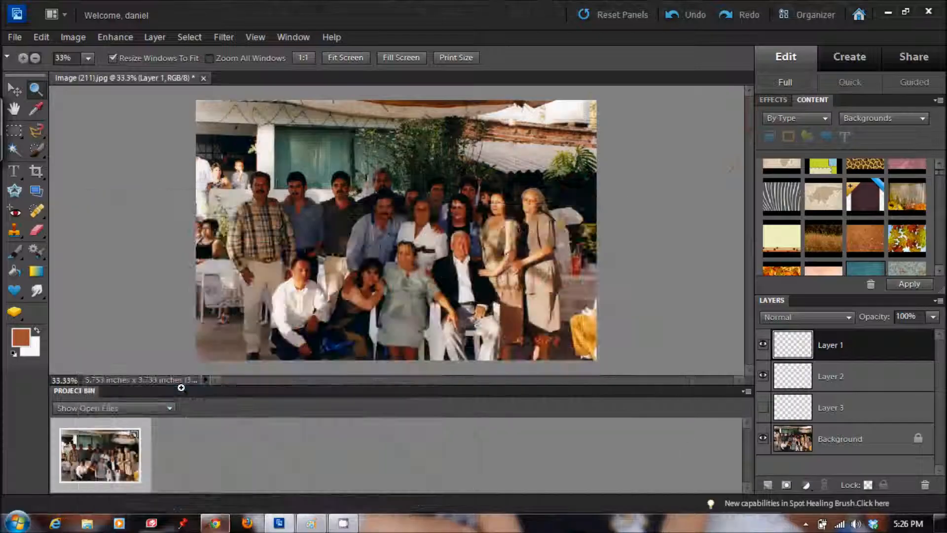
{"action": "left_click", "coordinate": [8, 529]}
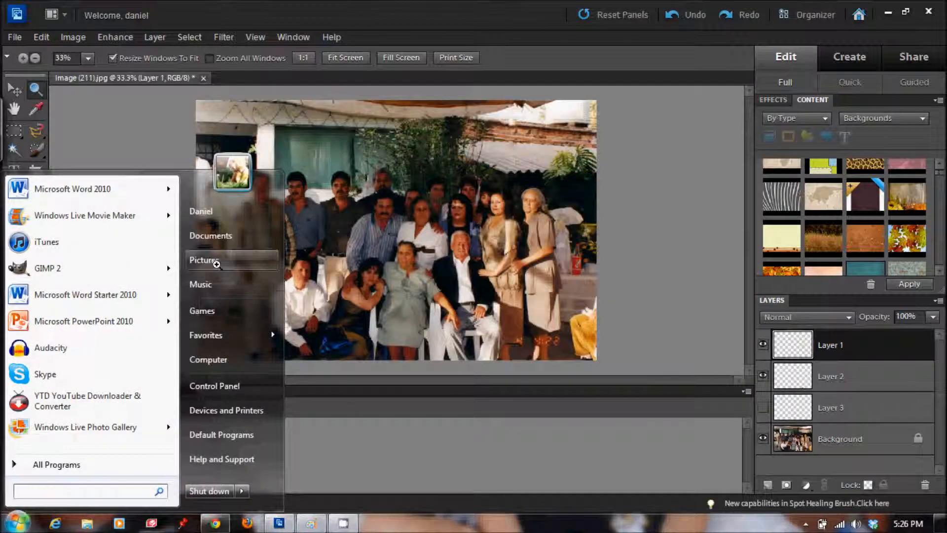
{"action": "left_click", "coordinate": [200, 260]}
{"action": "left_click_drag", "start_coordinate": [543, 152], "coordinate": [541, 178]}
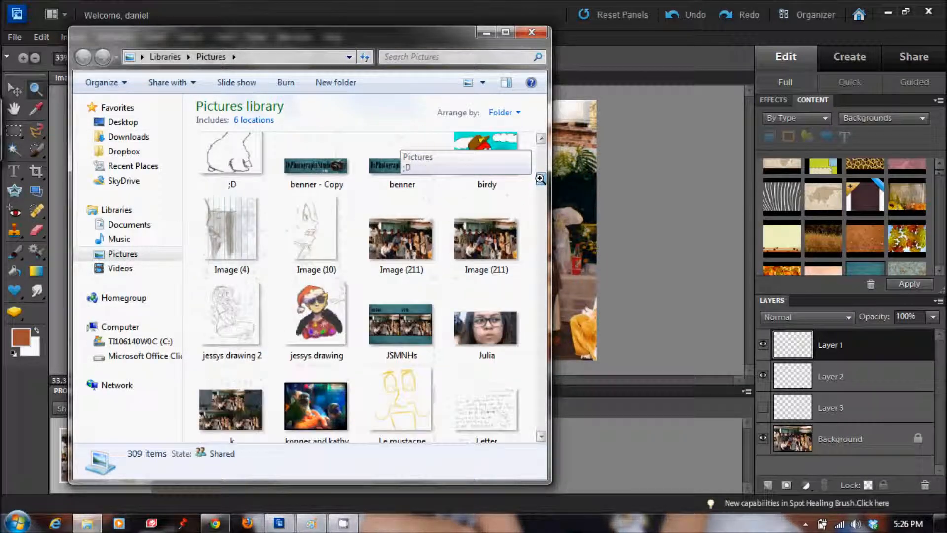
{"action": "left_click", "coordinate": [517, 232]}
{"action": "key", "text": "Return"}
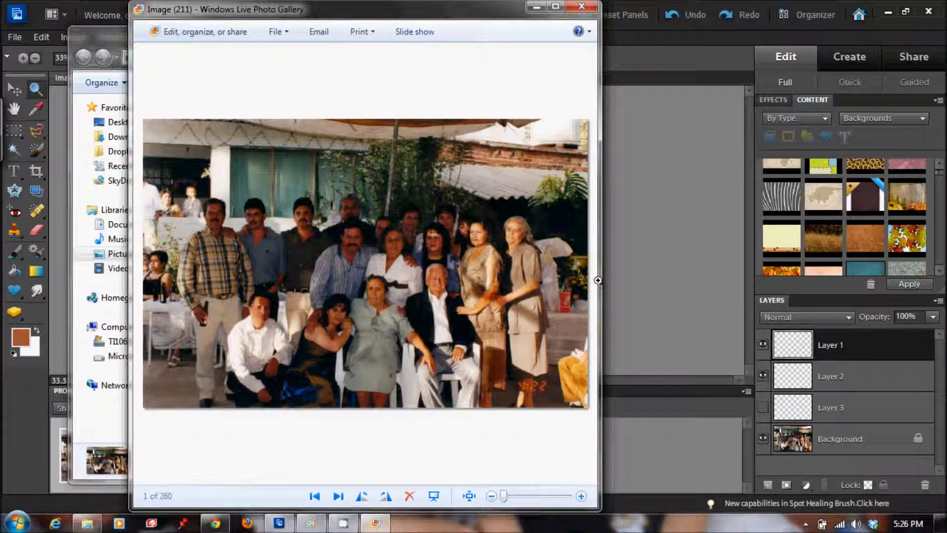
- Switch back to Photoshop Elements and dab a brown sampled from the gold-dressed woman's arm onto her forearm with a 47 px Multiply brush
{"action": "left_click", "coordinate": [622, 280]}
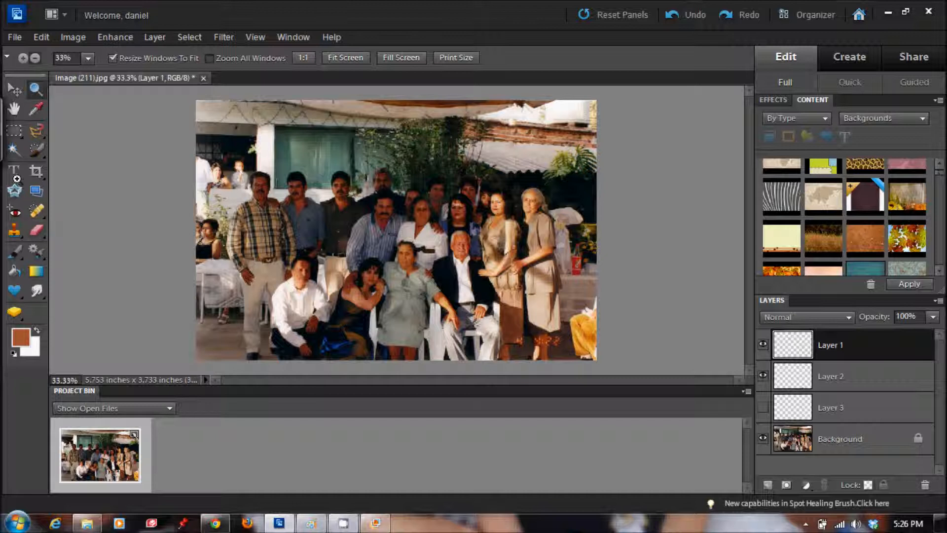
{"action": "left_click", "coordinate": [35, 109]}
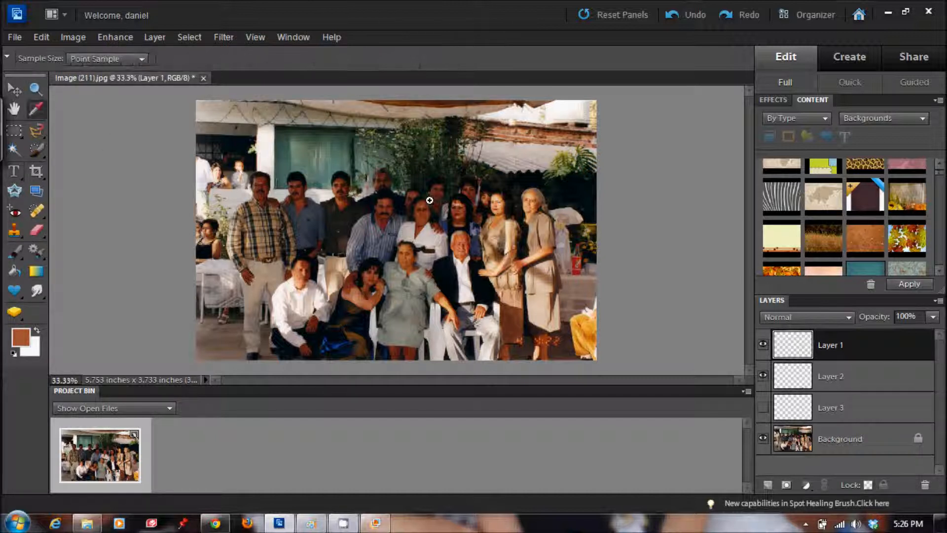
{"action": "left_click", "coordinate": [503, 257]}
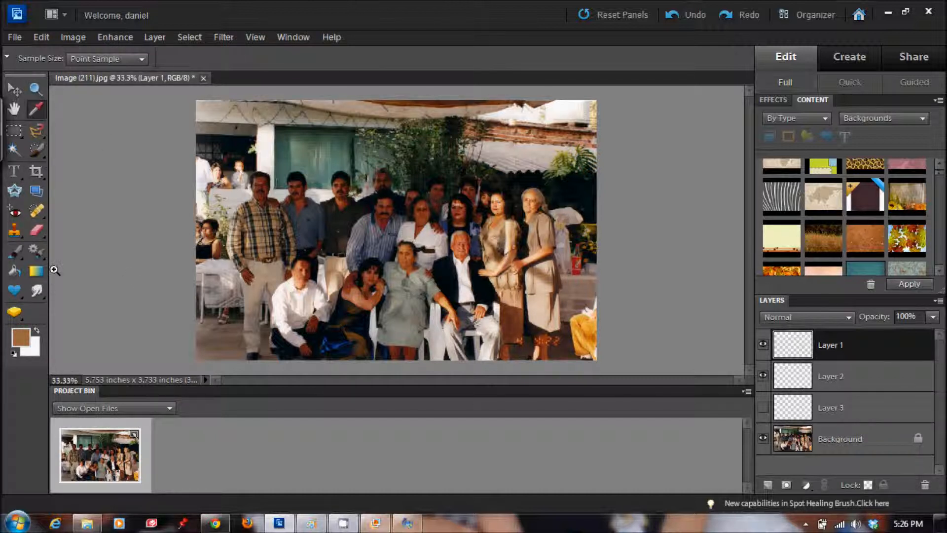
{"action": "left_click", "coordinate": [499, 256]}
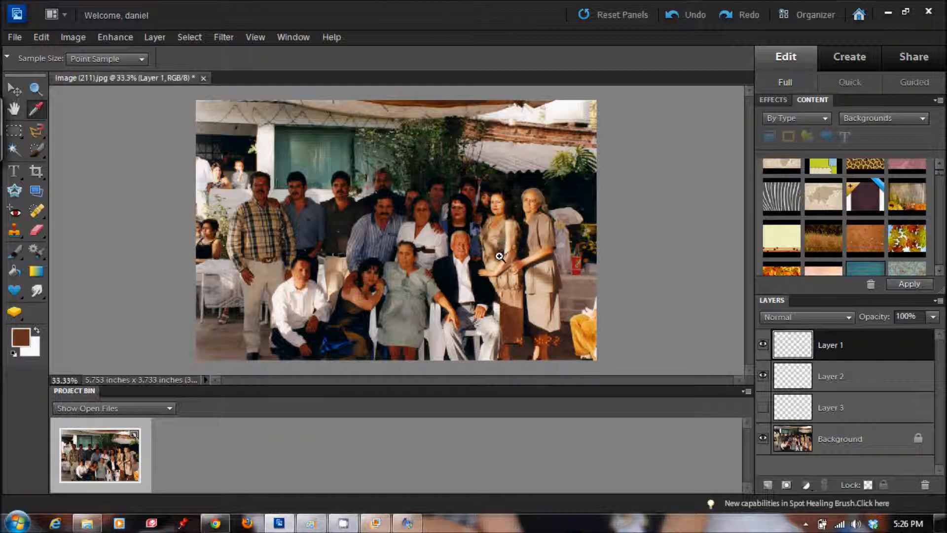
{"action": "left_click", "coordinate": [14, 251]}
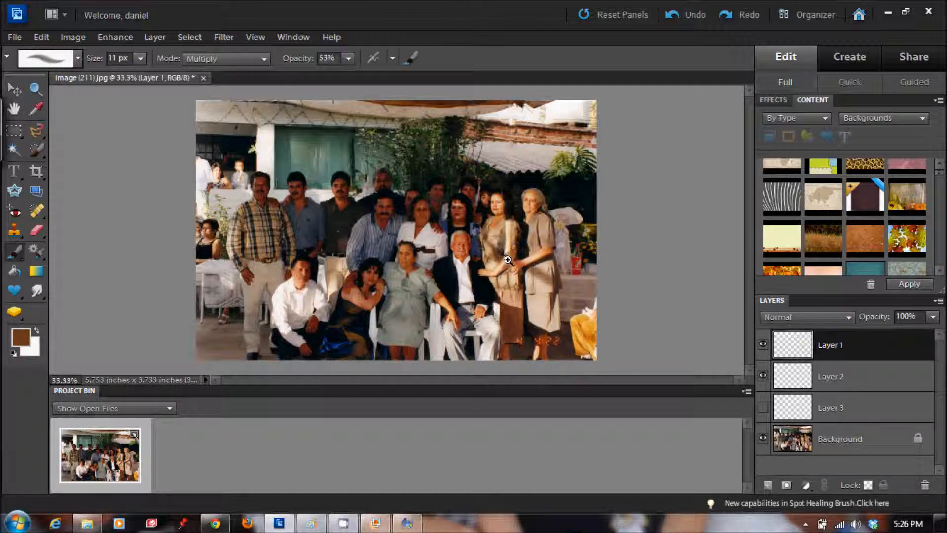
{"action": "left_click", "coordinate": [140, 58]}
{"action": "left_click_drag", "start_coordinate": [135, 73], "coordinate": [152, 74]}
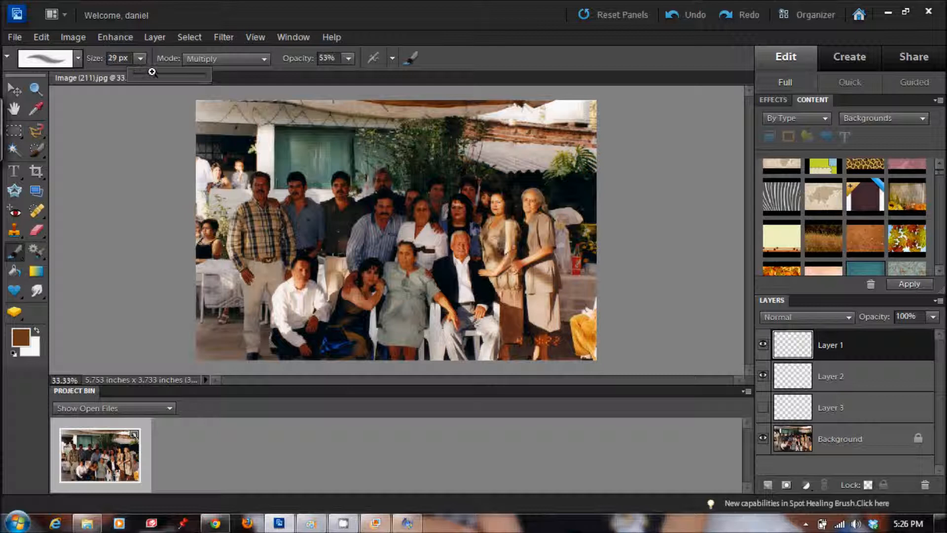
{"action": "left_click_drag", "start_coordinate": [152, 73], "coordinate": [165, 75]}
{"action": "left_click", "coordinate": [514, 262]}
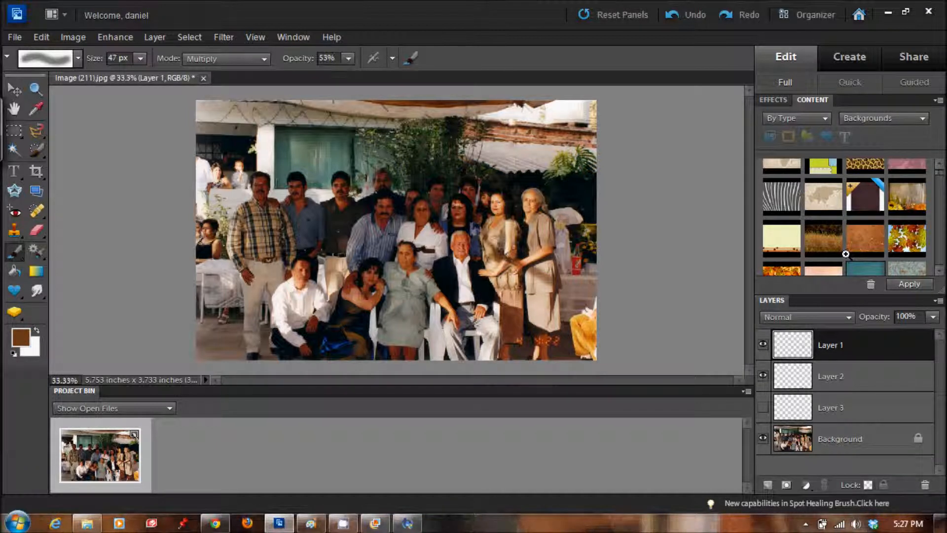
- Lower the brush opacity to 43% and try shading the gold-dressed woman's forearm on Layer 1
{"action": "left_click", "coordinate": [348, 59]}
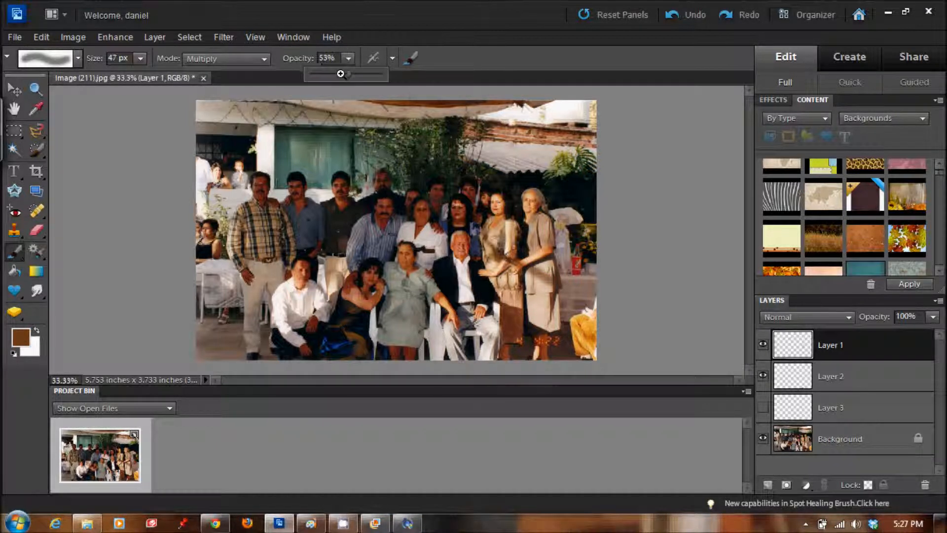
{"action": "left_click", "coordinate": [511, 259]}
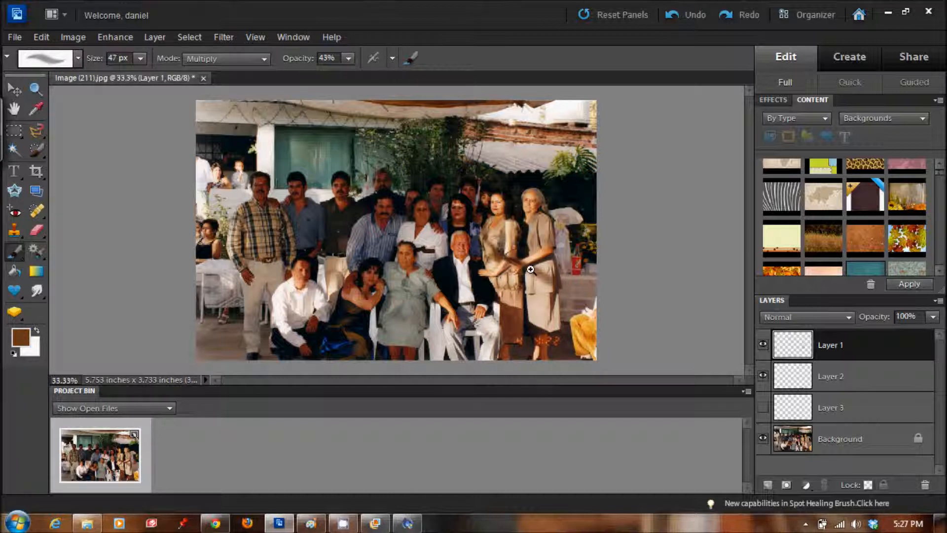
{"action": "left_click", "coordinate": [933, 317]}
{"action": "mouse_move", "coordinate": [930, 330]}
{"action": "left_mouse_down"}
{"action": "mouse_move", "coordinate": [905, 330]}
{"action": "mouse_move", "coordinate": [938, 328]}
{"action": "left_mouse_up"}
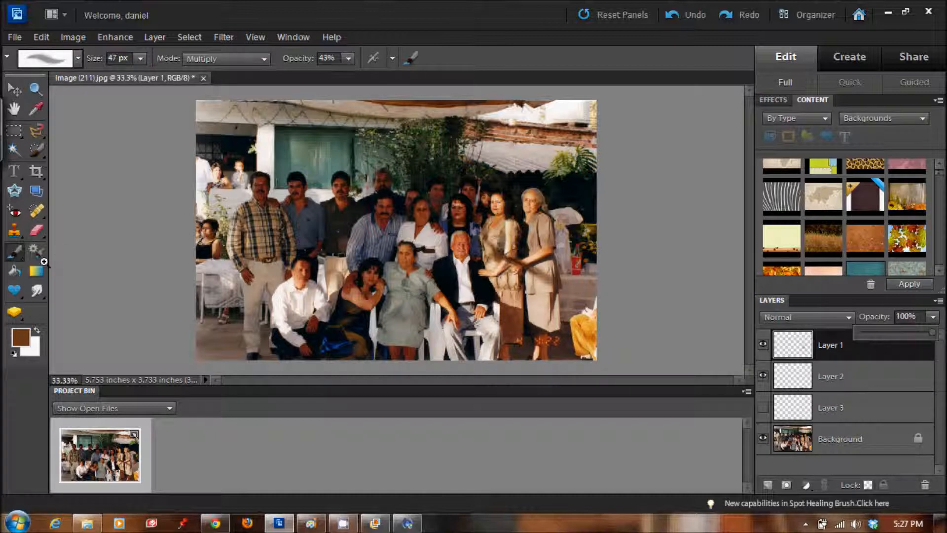
{"action": "key", "text": "e"}
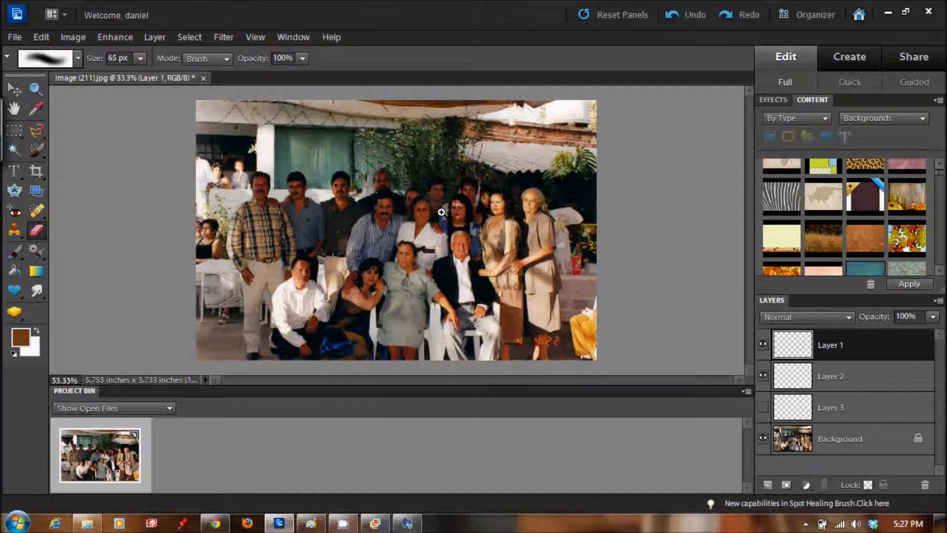
- Add a new Normal-mode layer above Layer 1, try a brown Multiply brush stroke on the gold-dressed woman's forearm, and undo it
{"action": "left_click", "coordinate": [155, 37]}
{"action": "mouse_move", "coordinate": [170, 50]}
{"action": "left_click", "coordinate": [130, 52]}
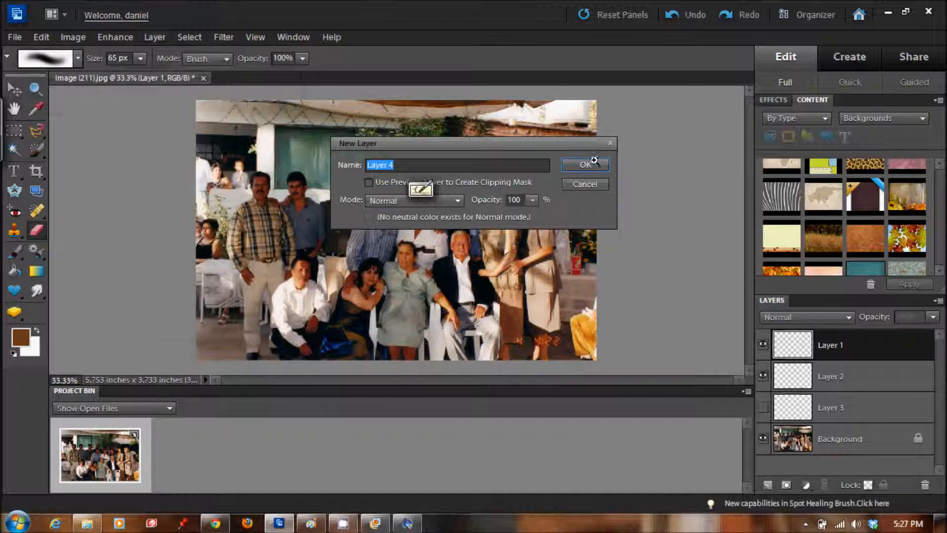
{"action": "left_click", "coordinate": [583, 162]}
{"action": "left_click", "coordinate": [14, 251]}
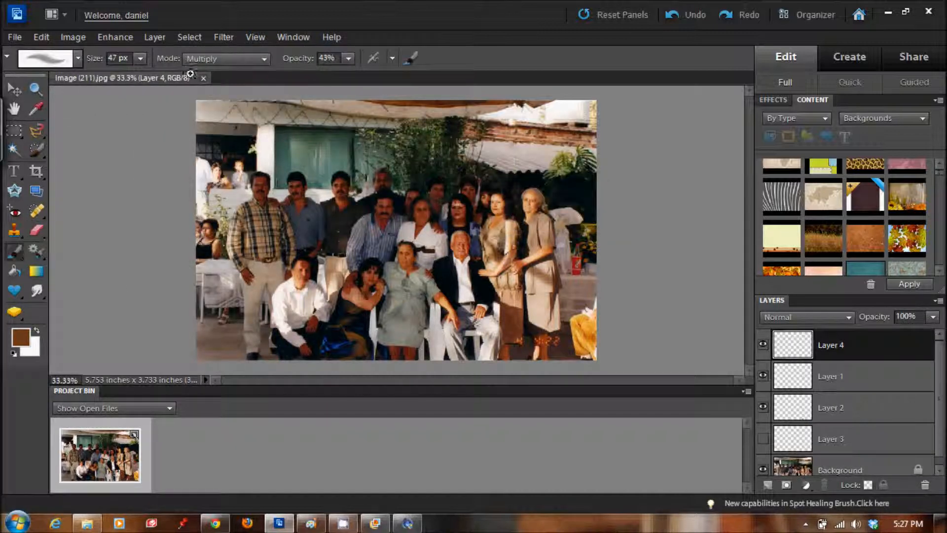
{"action": "left_click_drag", "start_coordinate": [504, 256], "coordinate": [508, 261]}
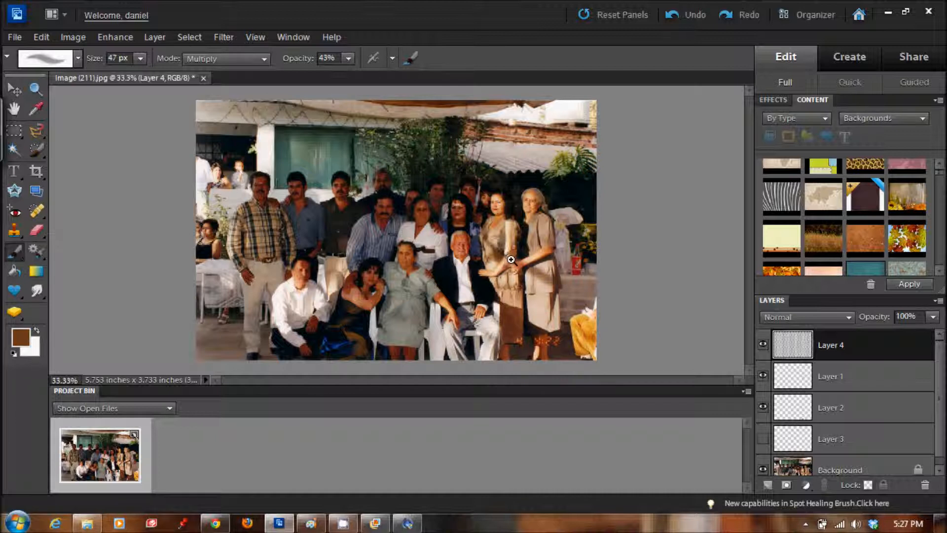
{"action": "key", "text": "ctrl+z"}
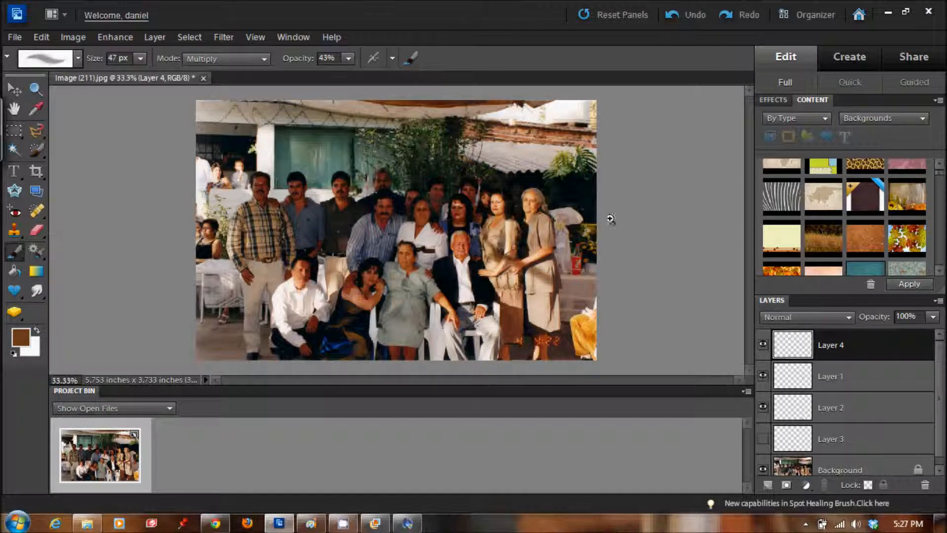
- Compare the retouched photo with the original Image (211) by switching between Photoshop Elements and Windows Live Photo Gallery
{"action": "left_click", "coordinate": [375, 523]}
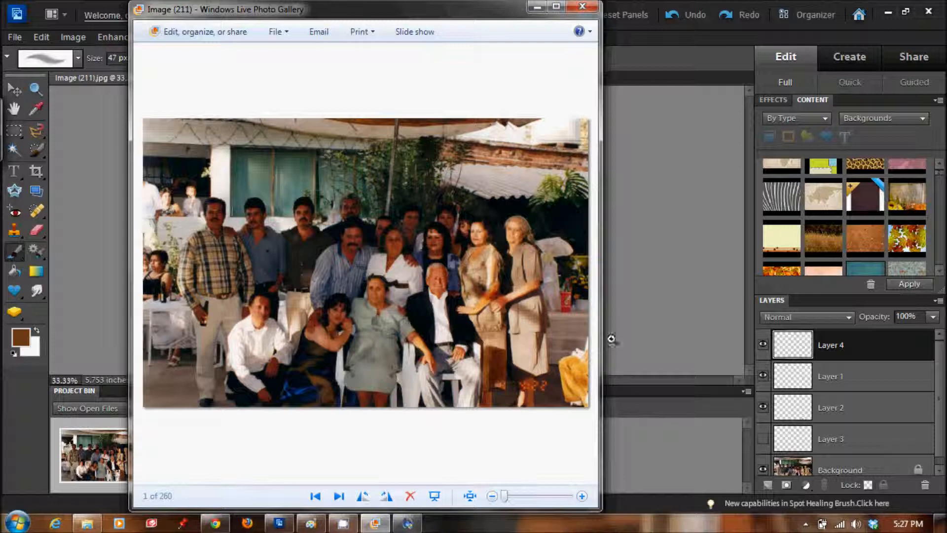
{"action": "left_click", "coordinate": [614, 340]}
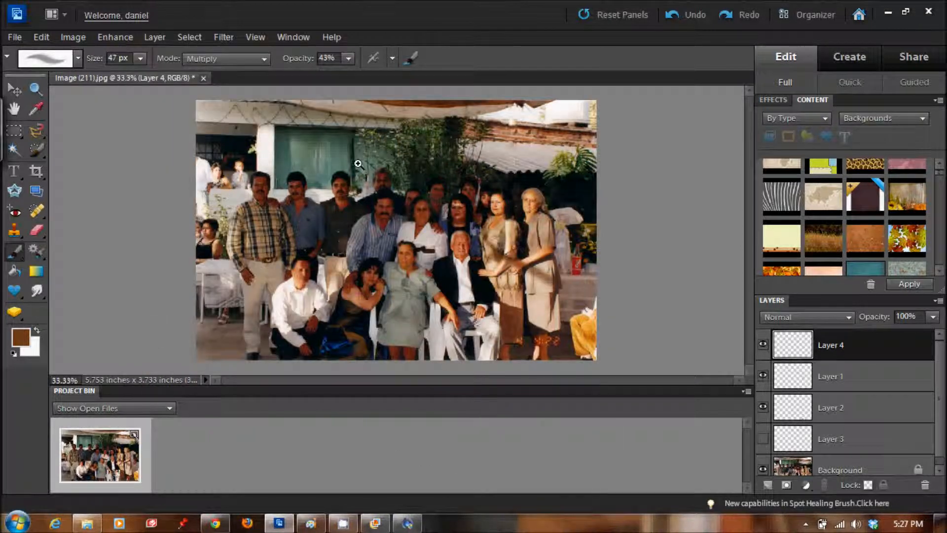
{"action": "left_click", "coordinate": [373, 522]}
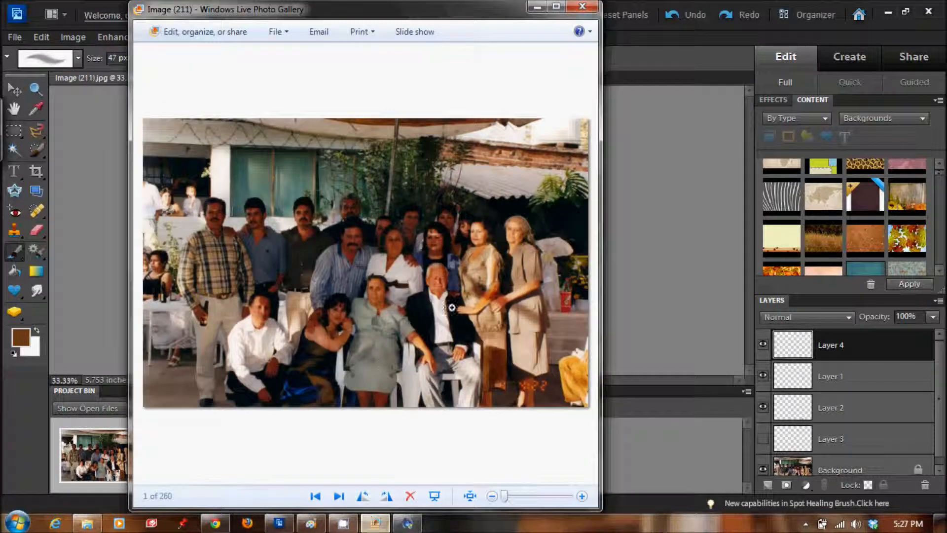